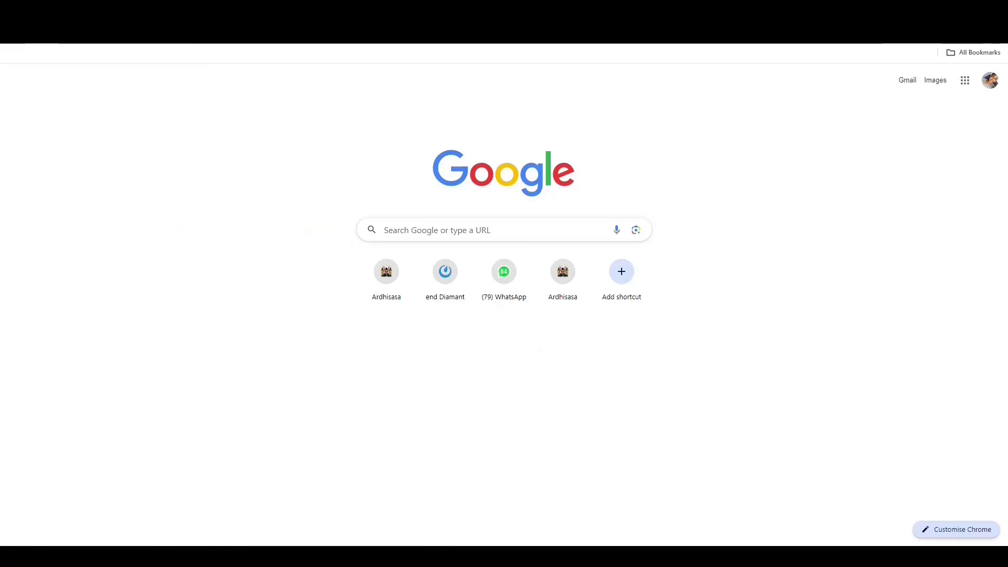
Step: Search for ardhisasa.lands.go.ke and open the official Ardhisasa website
{"action": "type", "text": "a"}
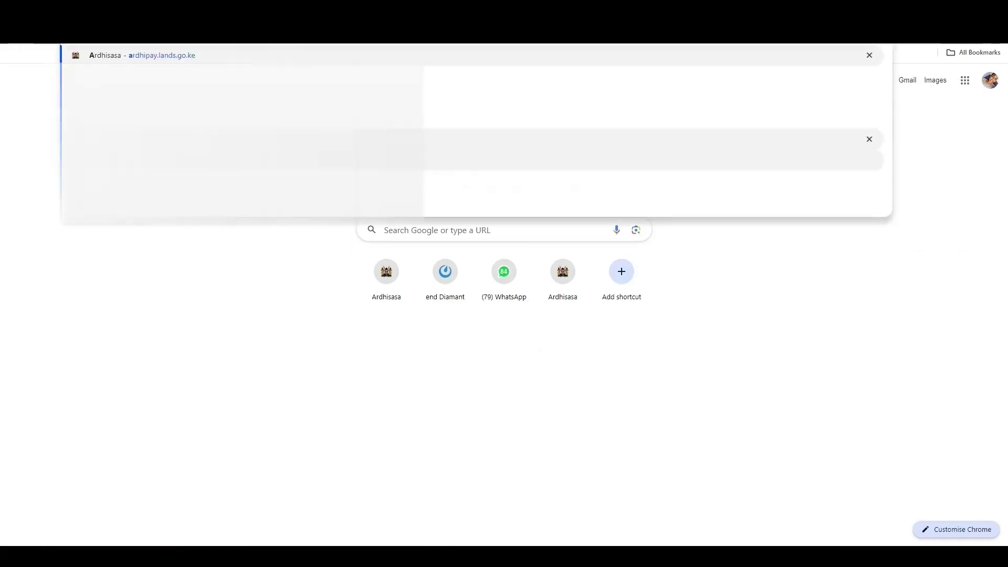
{"action": "type", "text": "rdhisasa.lan"}
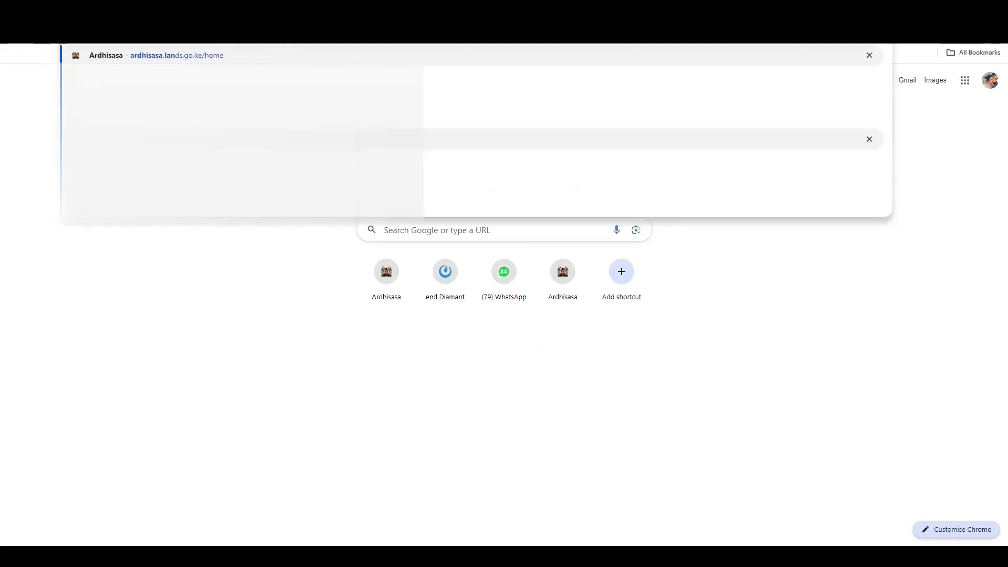
{"action": "type", "text": "ds.go,ke"}
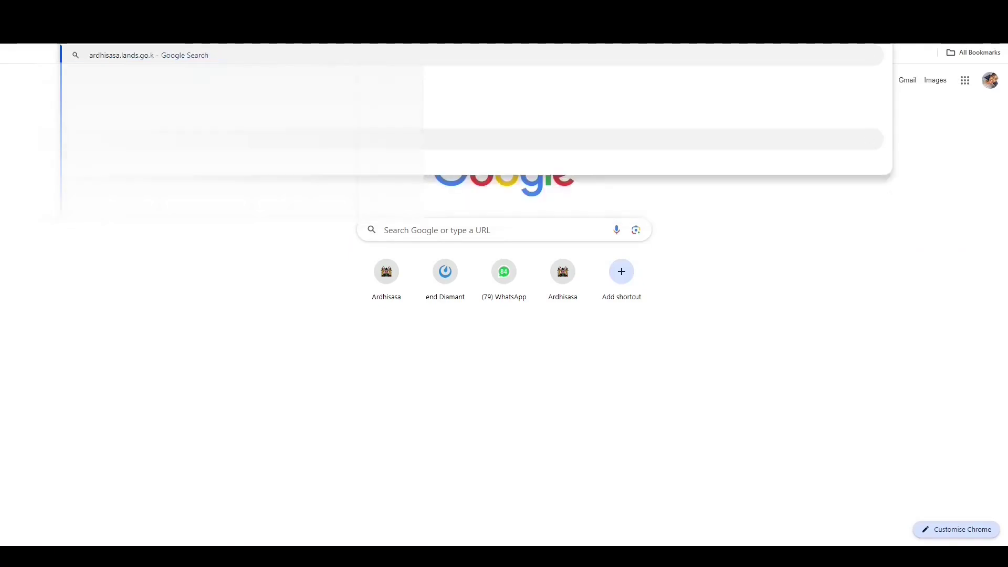
{"action": "key", "text": "Return"}
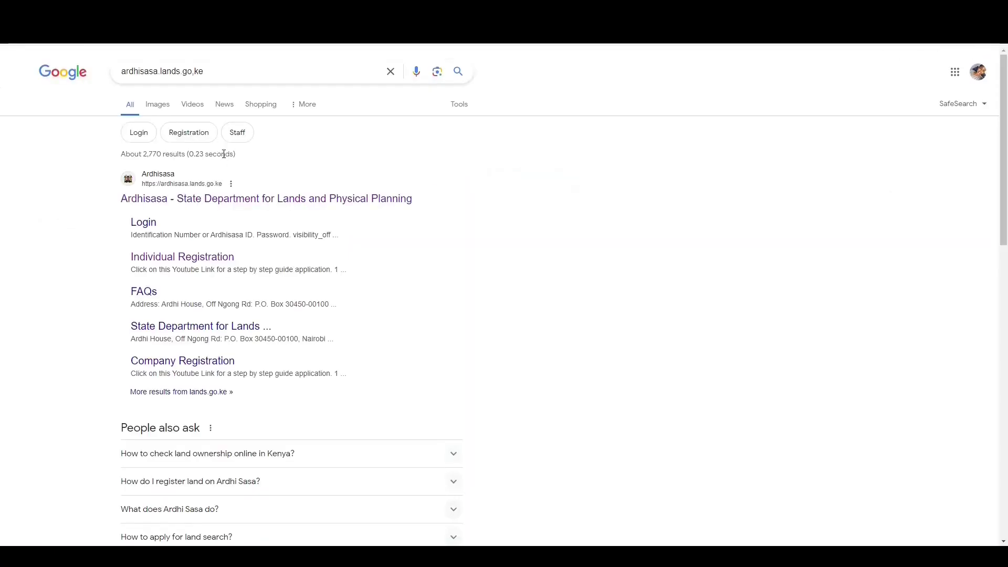
{"action": "left_click", "coordinate": [216, 199]}
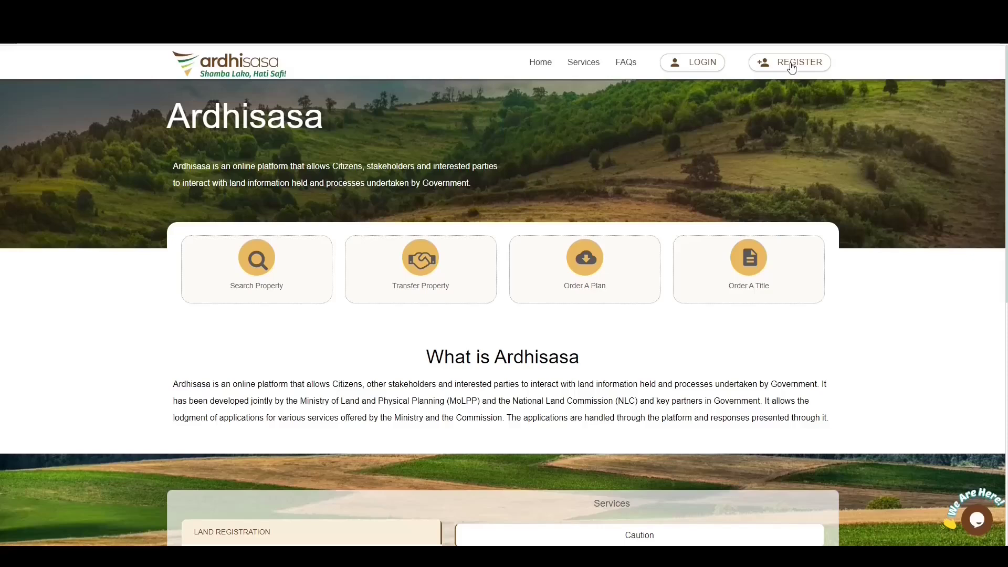
Step: Go to the Ardhisasa login page and enter the identification number
{"action": "left_click", "coordinate": [701, 64]}
{"action": "left_click", "coordinate": [540, 254]}
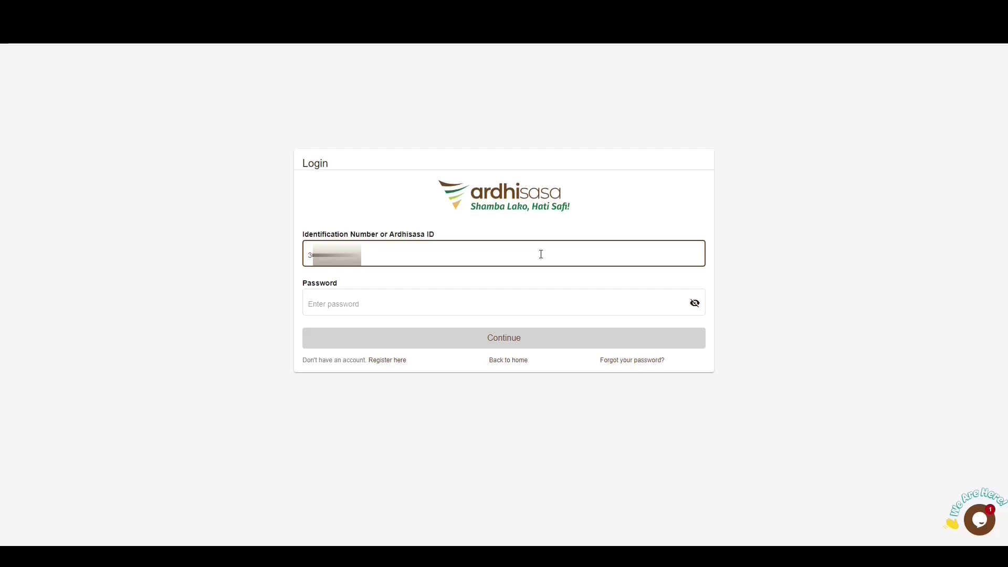
Step: Sign in with the account password and the phone verification code
{"action": "left_click", "coordinate": [369, 301]}
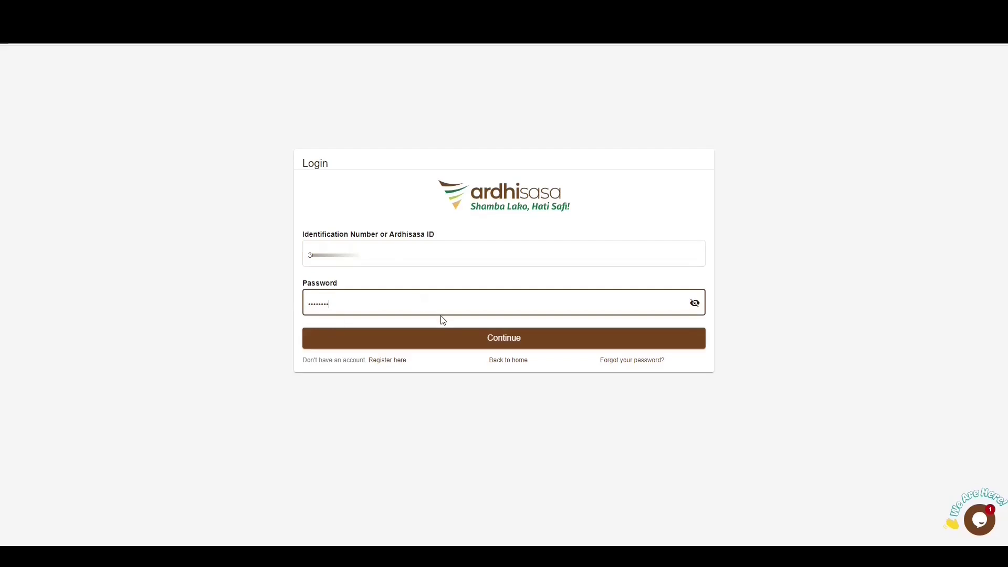
{"action": "left_click", "coordinate": [441, 334]}
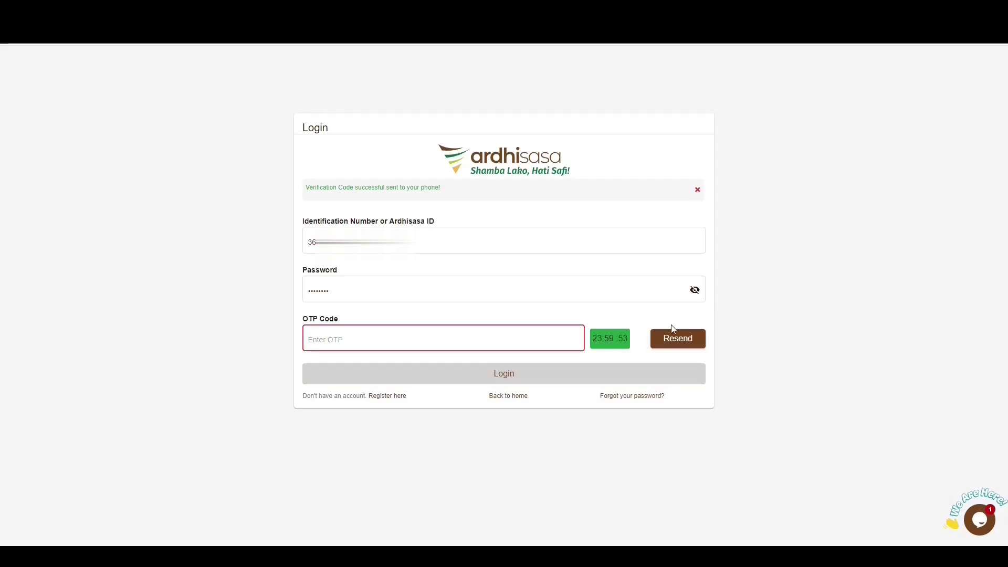
{"action": "key", "text": "ctrl+v"}
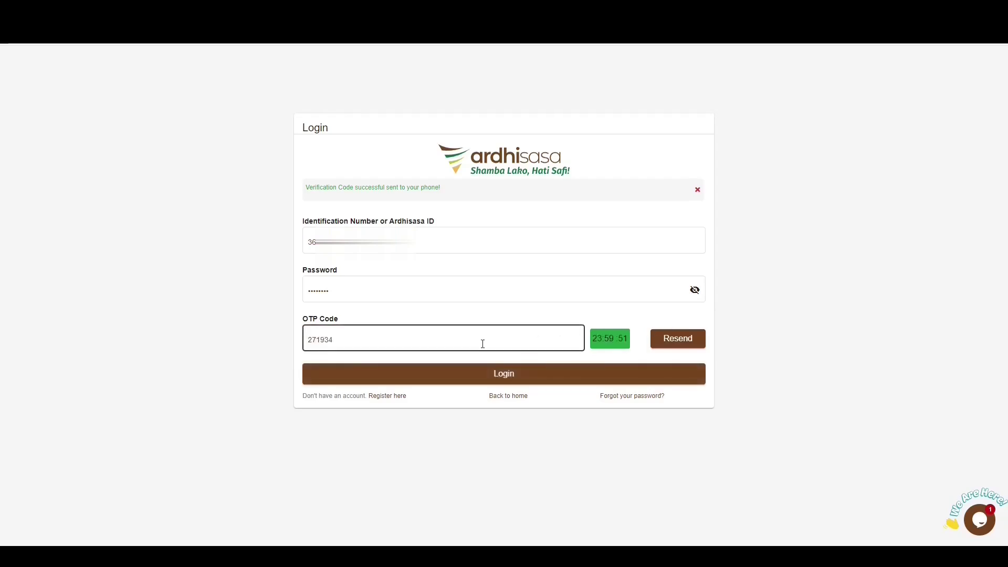
{"action": "left_click", "coordinate": [454, 363]}
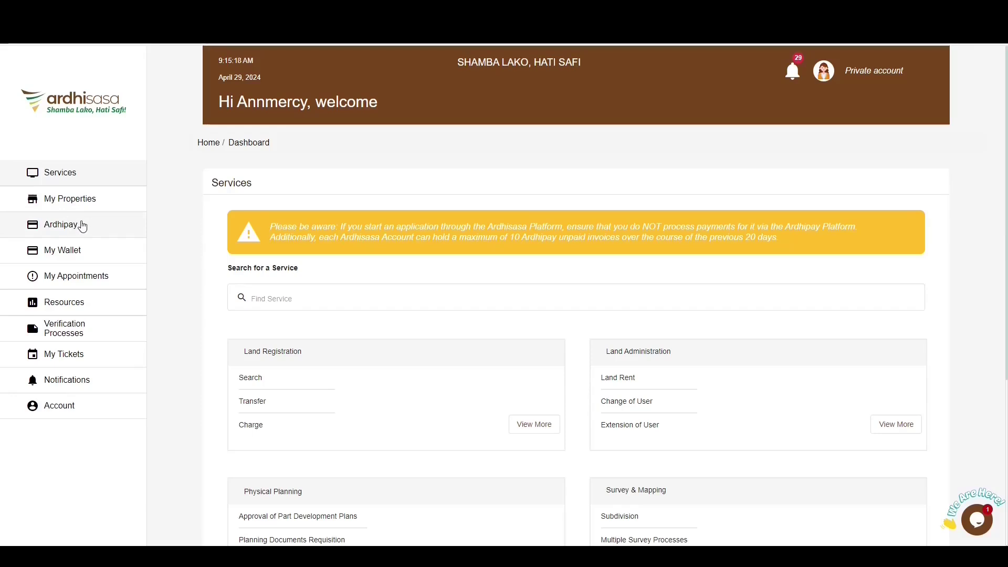
Step: Open the Ardhipay section from the sidebar
{"action": "left_click", "coordinate": [83, 226]}
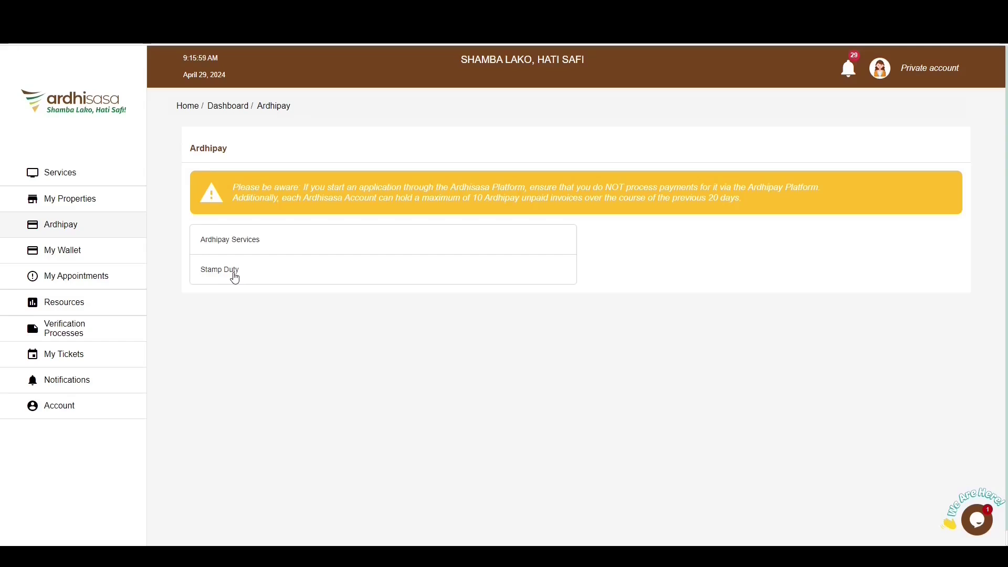
Step: Open Ardhipay Services and review the unpaid, then the paid invoices
{"action": "left_click", "coordinate": [239, 242]}
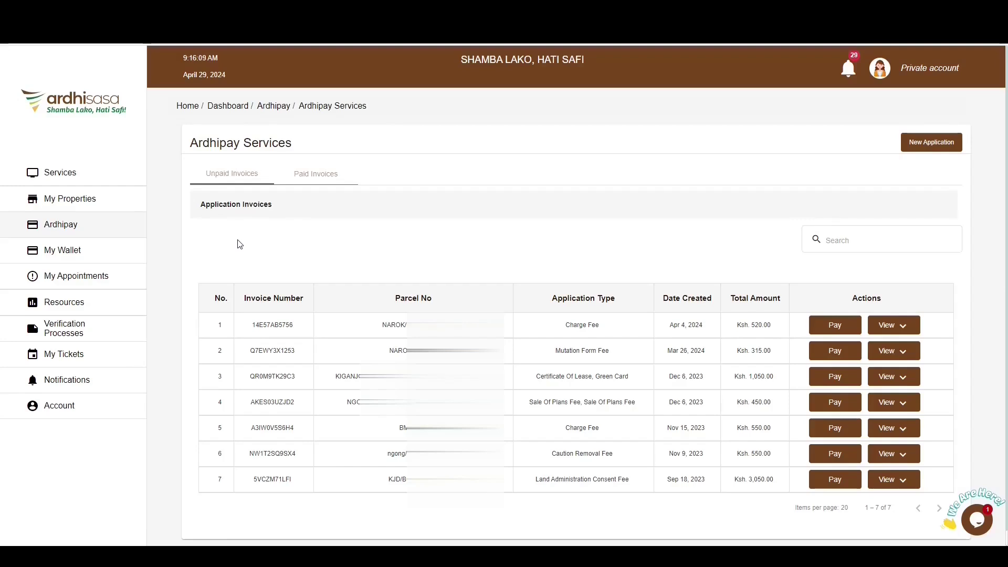
{"action": "left_click", "coordinate": [233, 179]}
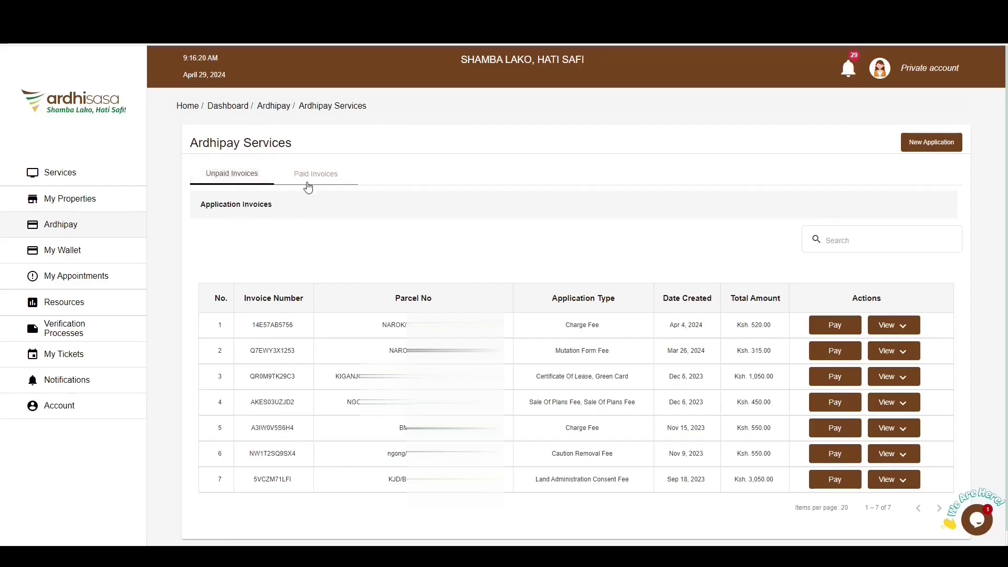
{"action": "left_click", "coordinate": [308, 184]}
{"action": "left_click", "coordinate": [309, 181]}
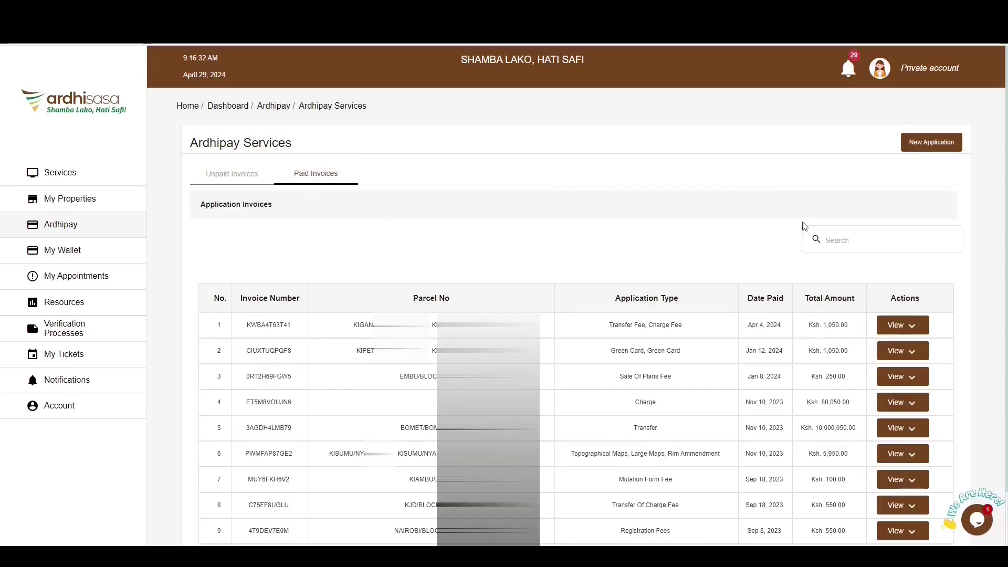
Step: Start a new application, read the payment-methods and guidelines FAQs, and continue to County Details
{"action": "left_click", "coordinate": [945, 143]}
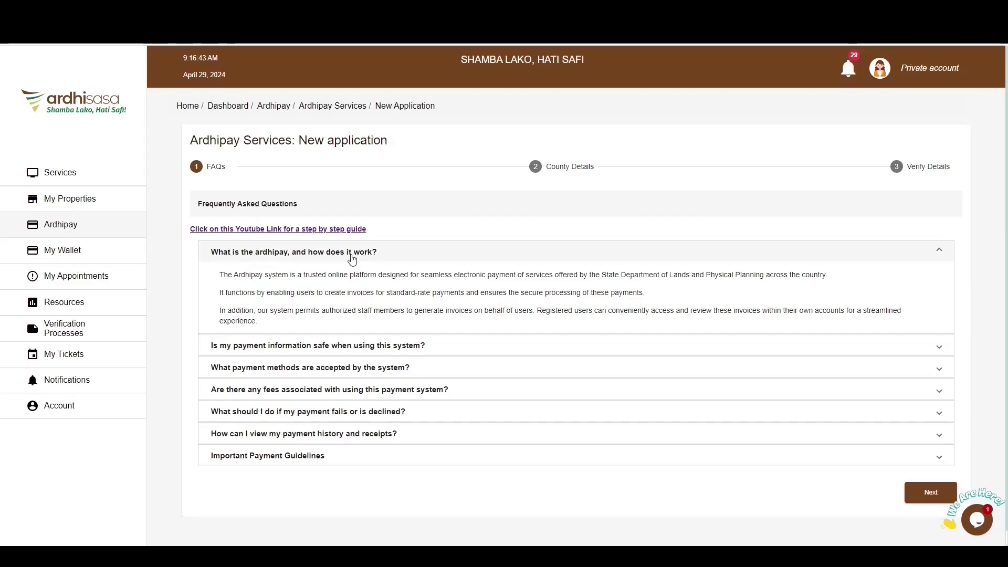
{"action": "left_click", "coordinate": [337, 368]}
{"action": "scroll", "coordinate": [337, 368], "scroll_direction": "down", "scroll_amount": 2}
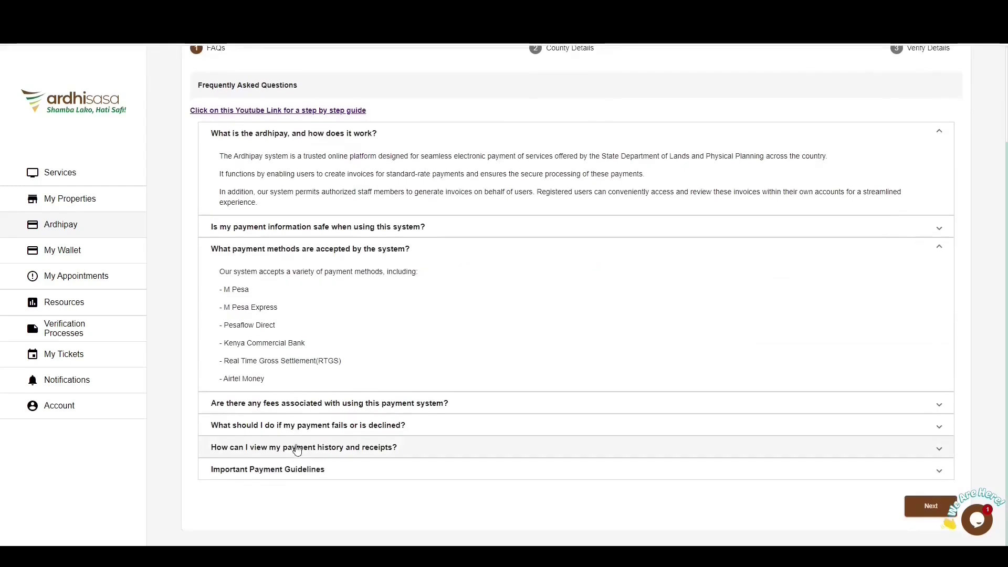
{"action": "left_click", "coordinate": [294, 469]}
{"action": "scroll", "coordinate": [294, 469], "scroll_direction": "down", "scroll_amount": 2}
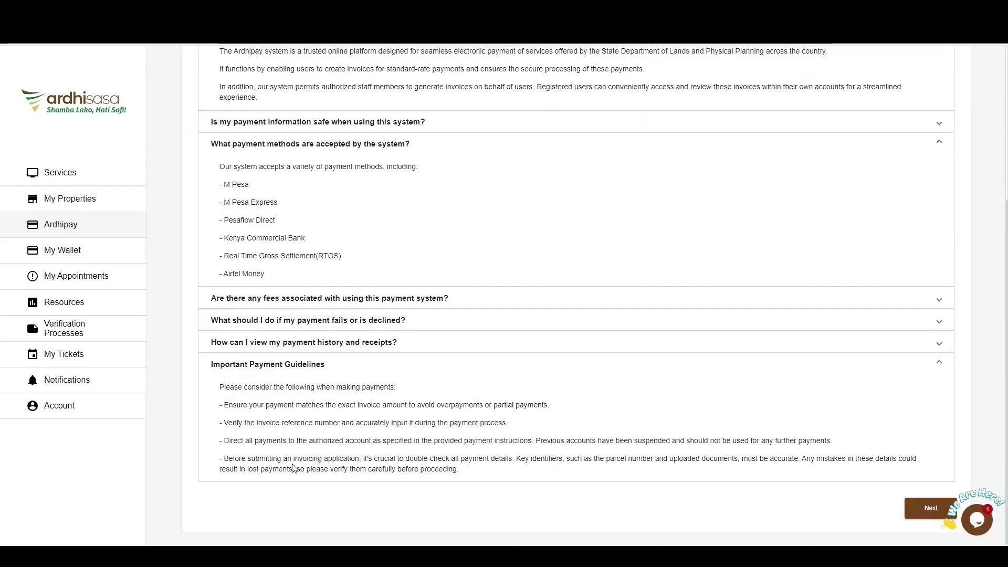
{"action": "left_click", "coordinate": [925, 508]}
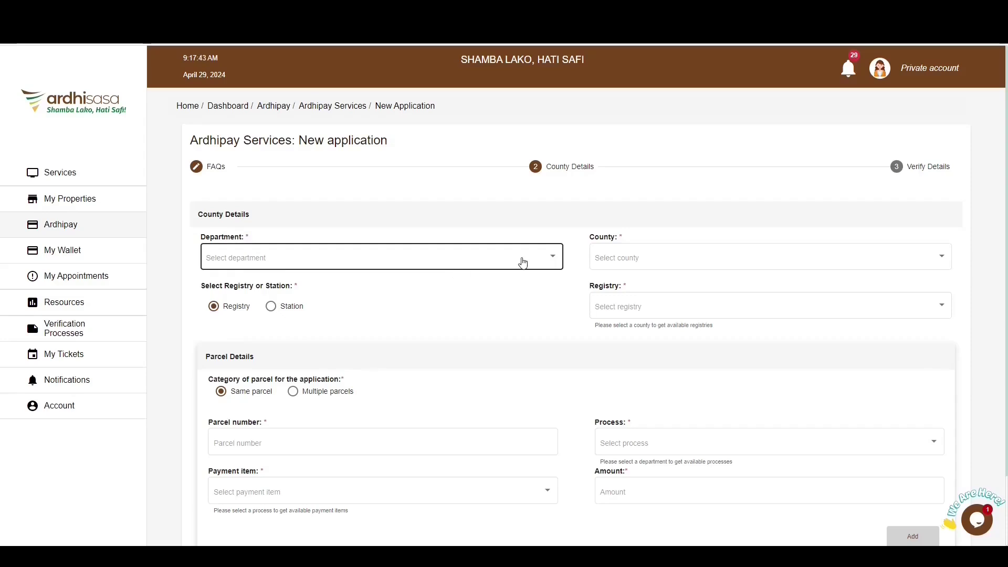
Step: Choose Department Of Land Registration and Kajiado county
{"action": "left_click", "coordinate": [522, 262]}
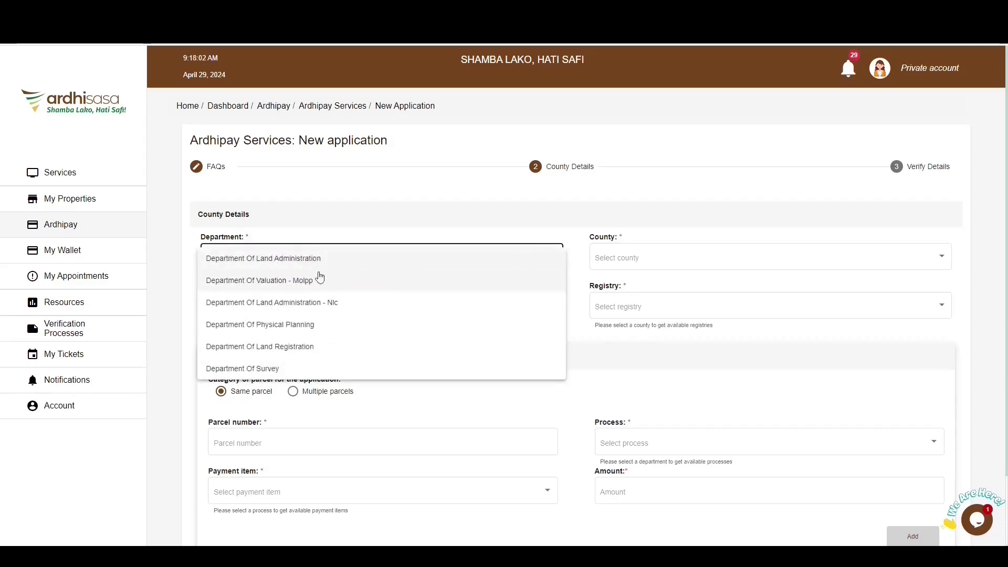
{"action": "left_click", "coordinate": [297, 347]}
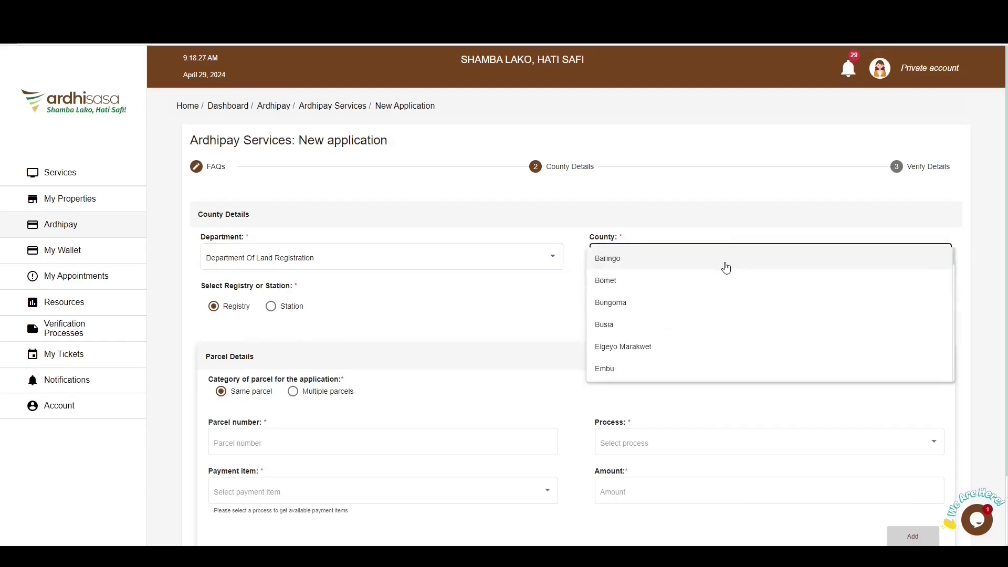
{"action": "scroll", "coordinate": [715, 282], "scroll_direction": "down", "scroll_amount": 3}
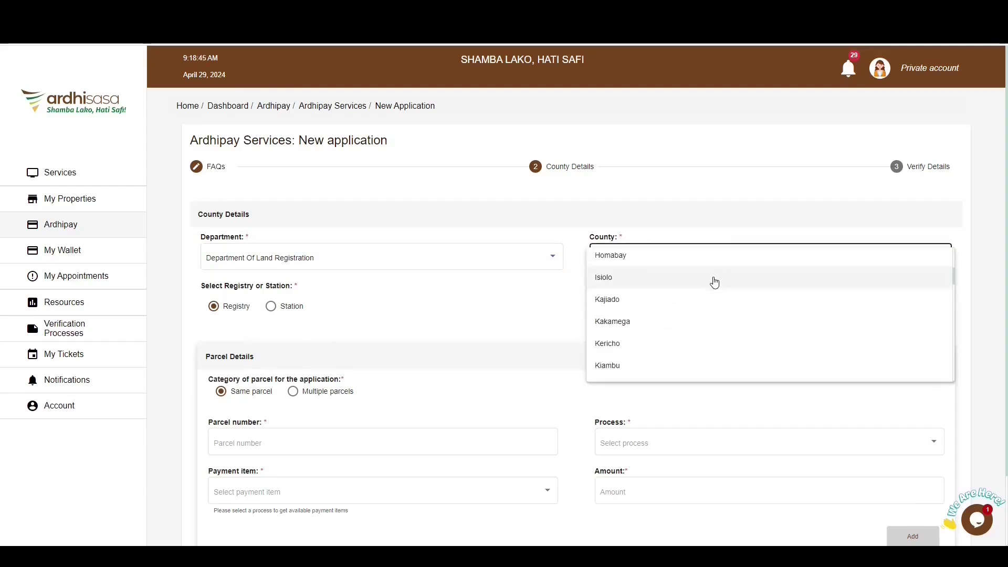
{"action": "left_click", "coordinate": [625, 300]}
{"action": "scroll", "coordinate": [232, 214], "scroll_direction": "down", "scroll_amount": 2}
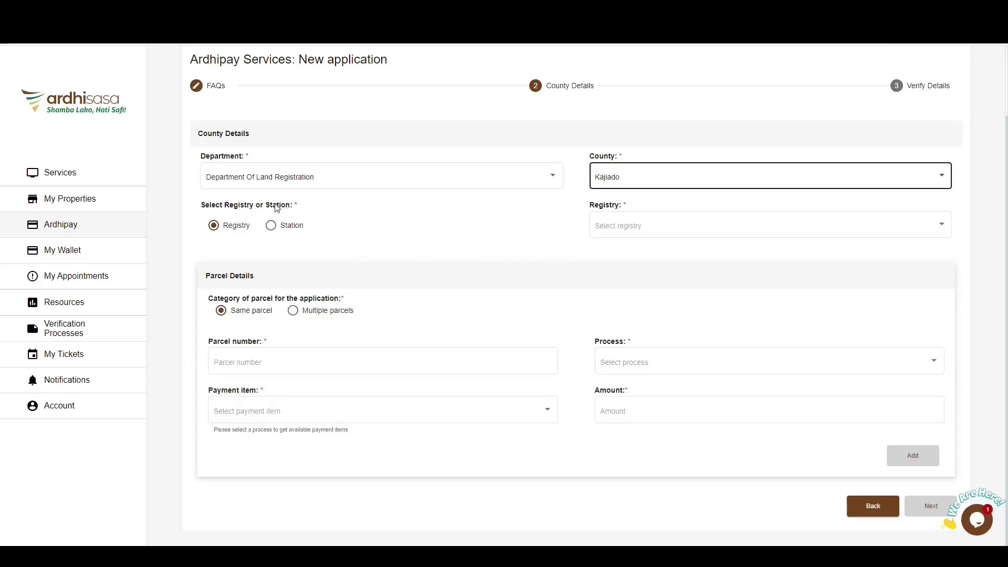
Step: Keep Registry as the location type and select the Kisamis registry
{"action": "left_click", "coordinate": [213, 232]}
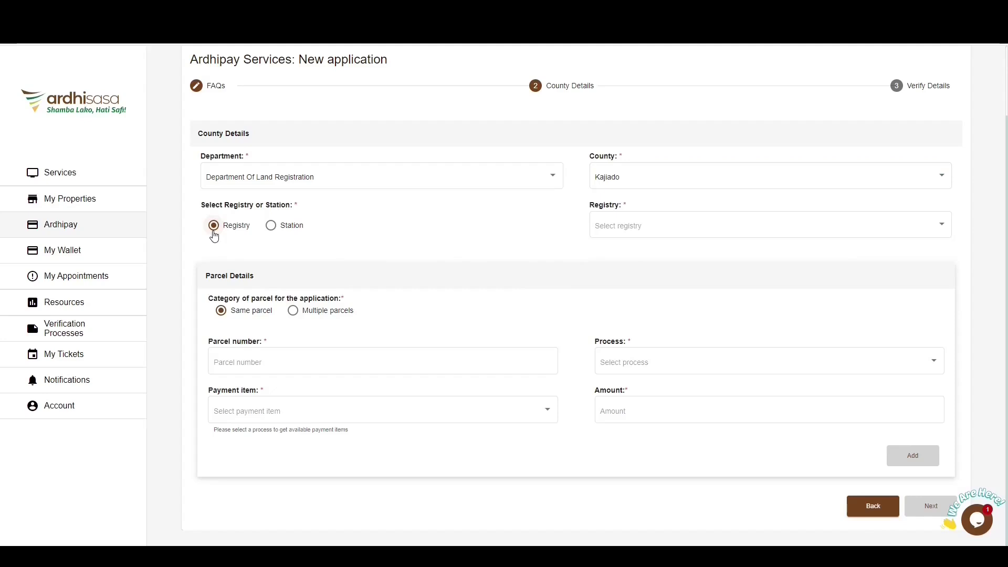
{"action": "left_click", "coordinate": [270, 230]}
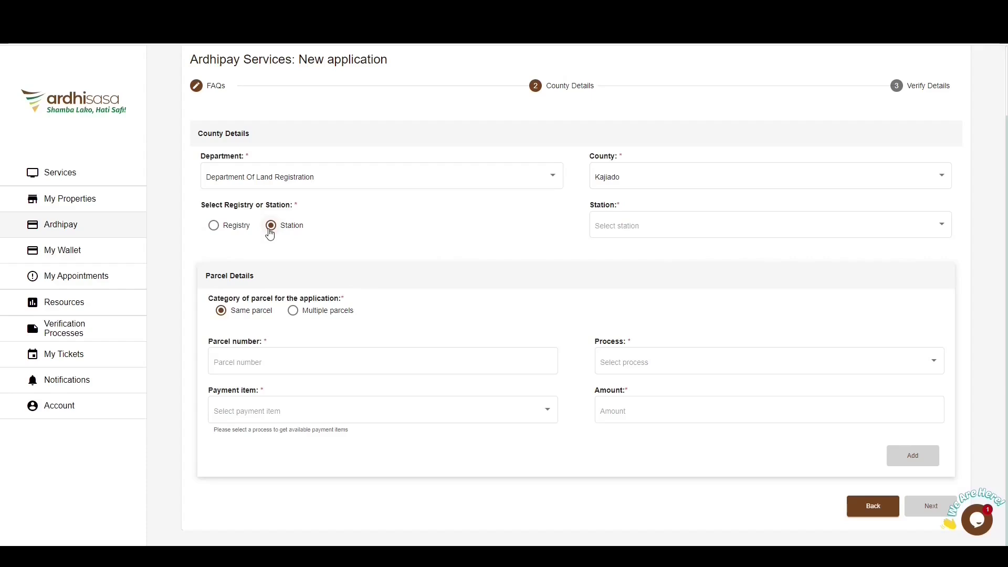
{"action": "left_click", "coordinate": [214, 227]}
{"action": "left_click", "coordinate": [644, 233]}
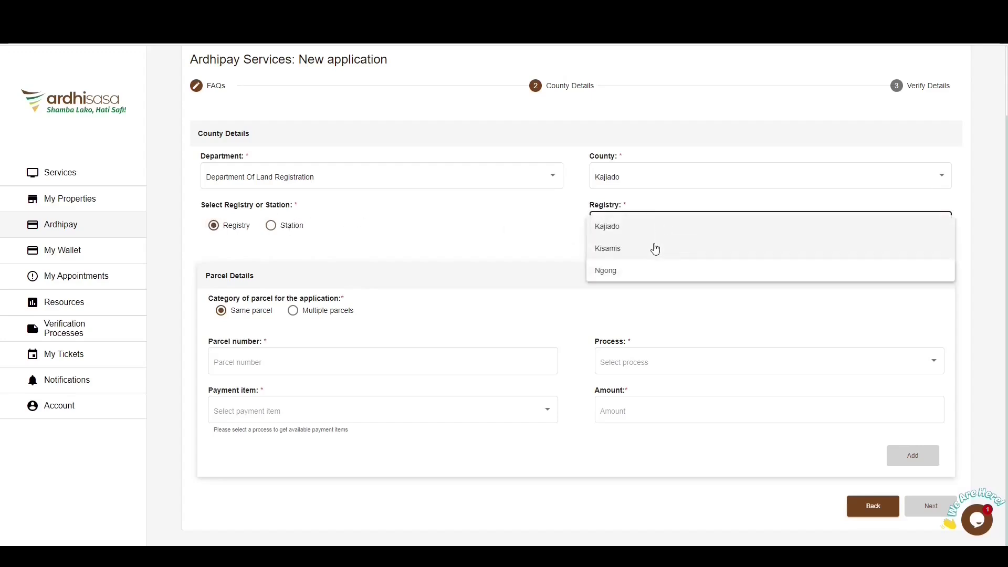
{"action": "left_click", "coordinate": [645, 251]}
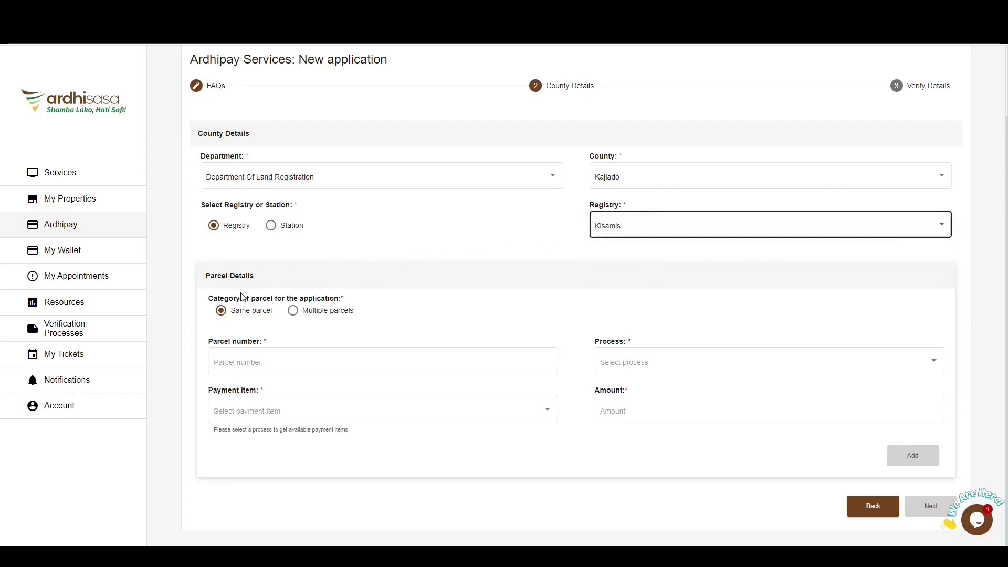
Step: Keep the Same parcel category and enter parcel number KIPETO/NTISHART
{"action": "left_click", "coordinate": [221, 312]}
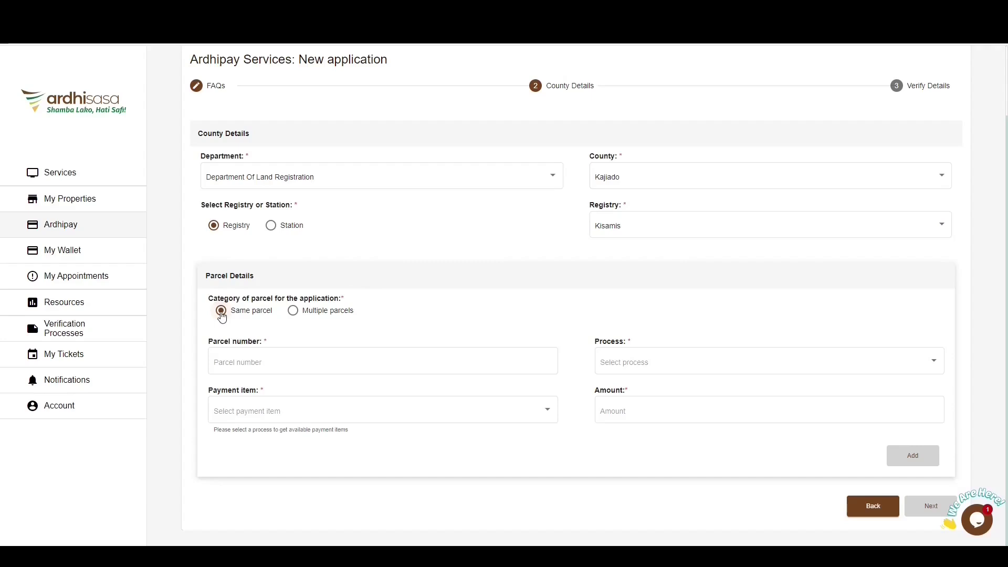
{"action": "left_click", "coordinate": [298, 312]}
{"action": "left_click", "coordinate": [221, 311]}
{"action": "left_click", "coordinate": [261, 363]}
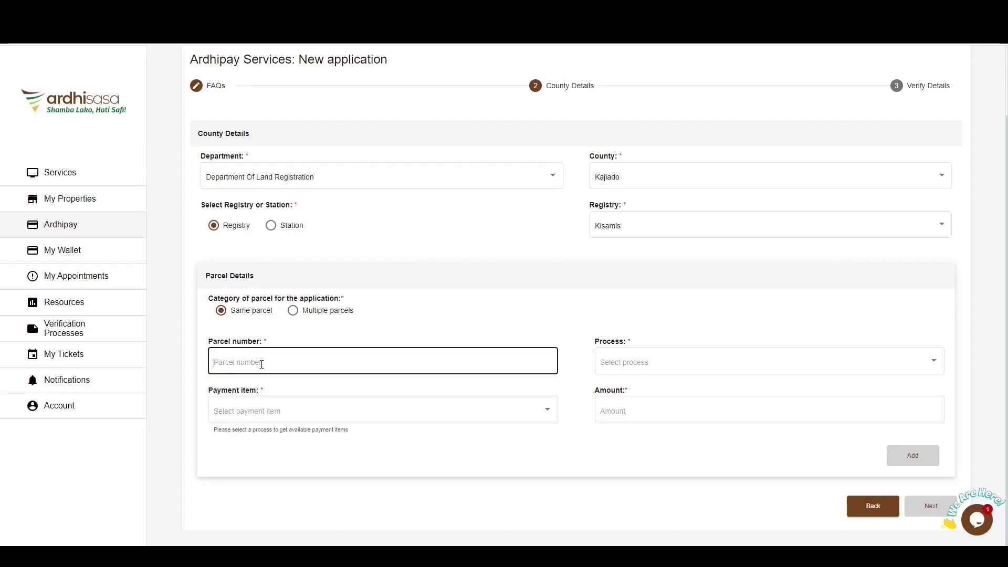
{"action": "type", "text": "KIPETO/NTISHART"}
Step: Add a Transfer process item with Transfer Fee of 500
{"action": "left_click", "coordinate": [698, 362]}
{"action": "scroll", "coordinate": [677, 406], "scroll_direction": "down", "scroll_amount": 10}
{"action": "left_click", "coordinate": [612, 409]}
{"action": "left_click", "coordinate": [430, 412]}
{"action": "left_click", "coordinate": [335, 412]}
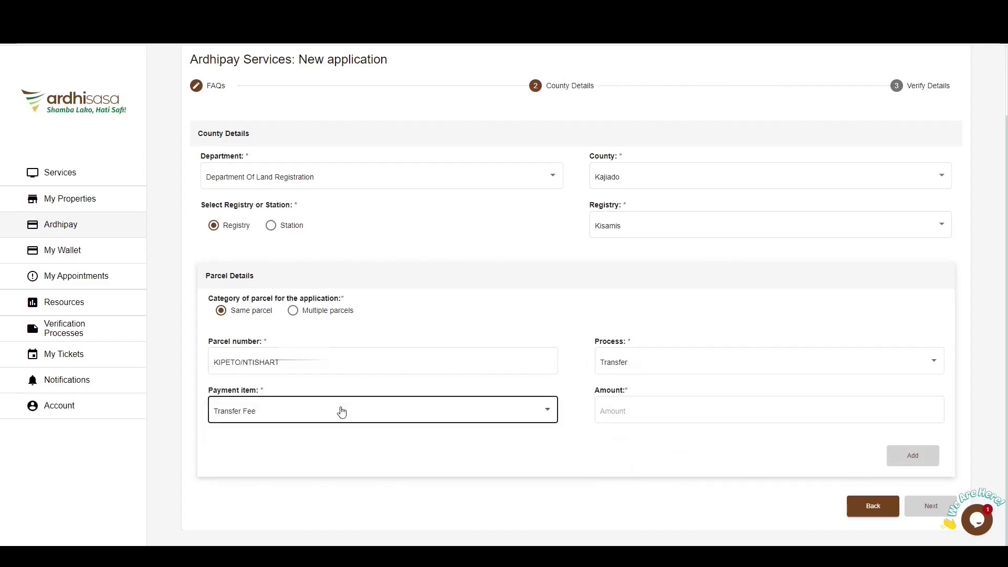
{"action": "left_click", "coordinate": [662, 415]}
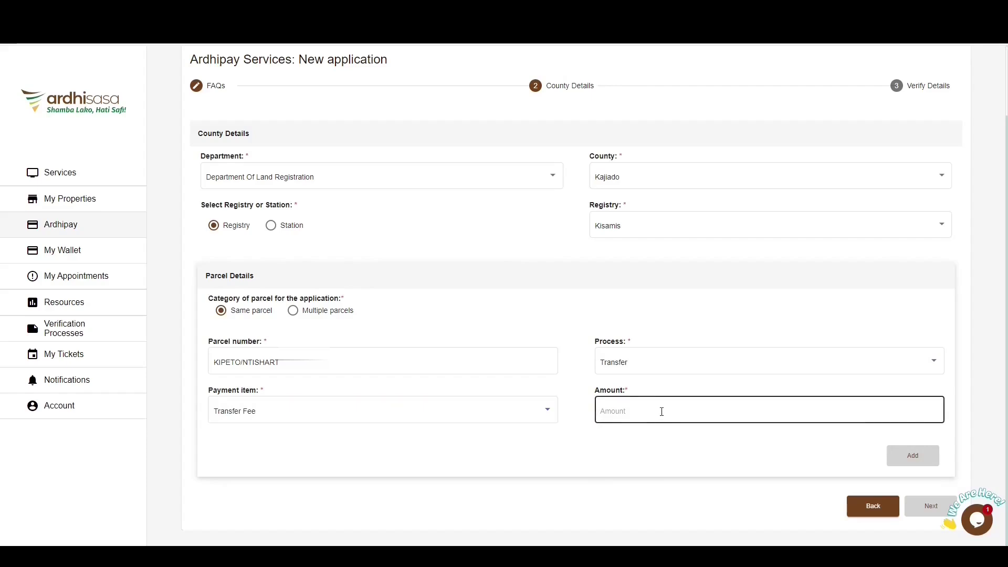
{"action": "type", "text": "500"}
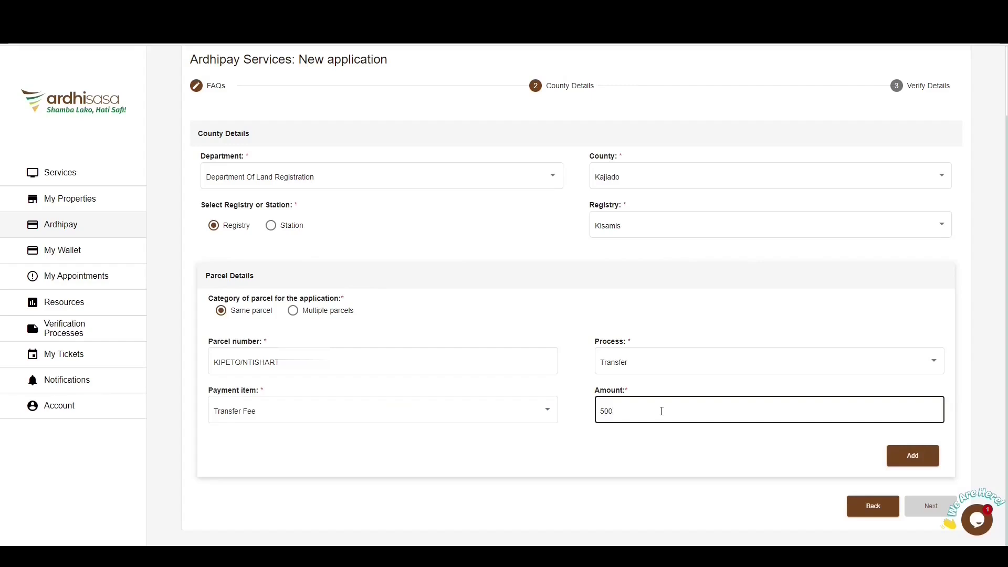
{"action": "left_click", "coordinate": [907, 454]}
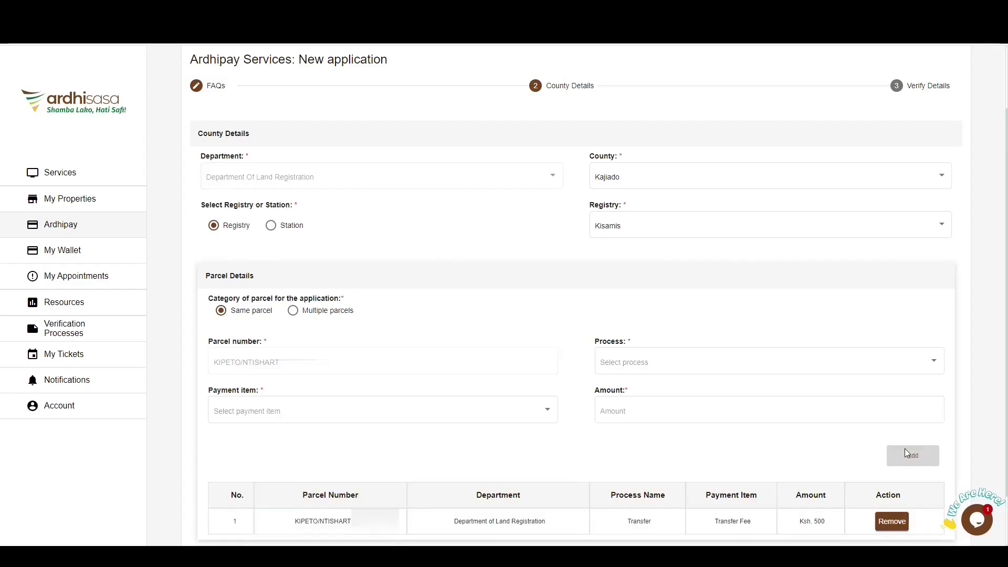
{"action": "scroll", "coordinate": [905, 453], "scroll_direction": "down", "scroll_amount": 1}
Step: Add a Charge process item with Charge Fee of 500 and continue to Verify Details
{"action": "left_click", "coordinate": [607, 316]}
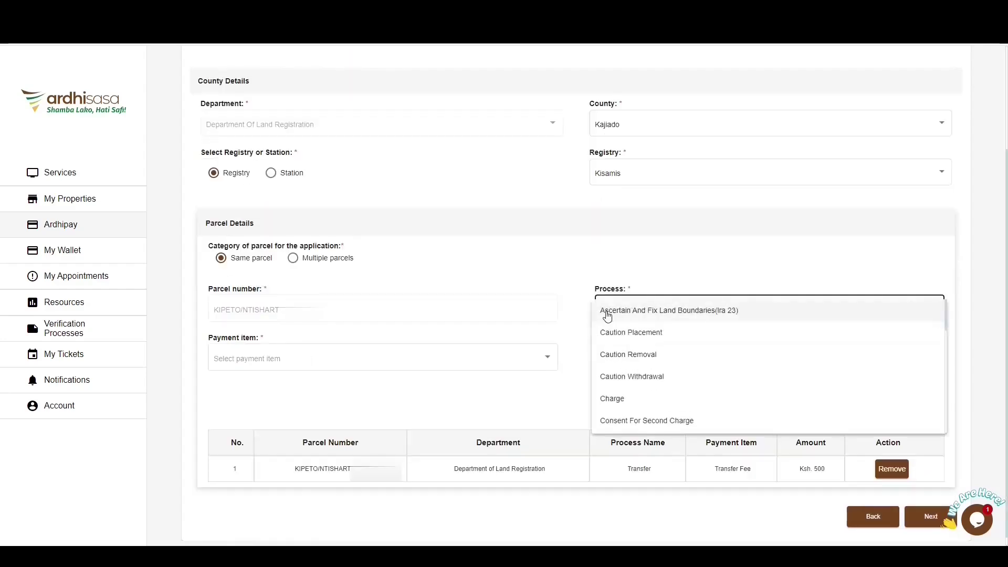
{"action": "left_click", "coordinate": [617, 399]}
{"action": "left_click", "coordinate": [444, 360]}
{"action": "left_click", "coordinate": [444, 359]}
{"action": "left_click", "coordinate": [603, 358]}
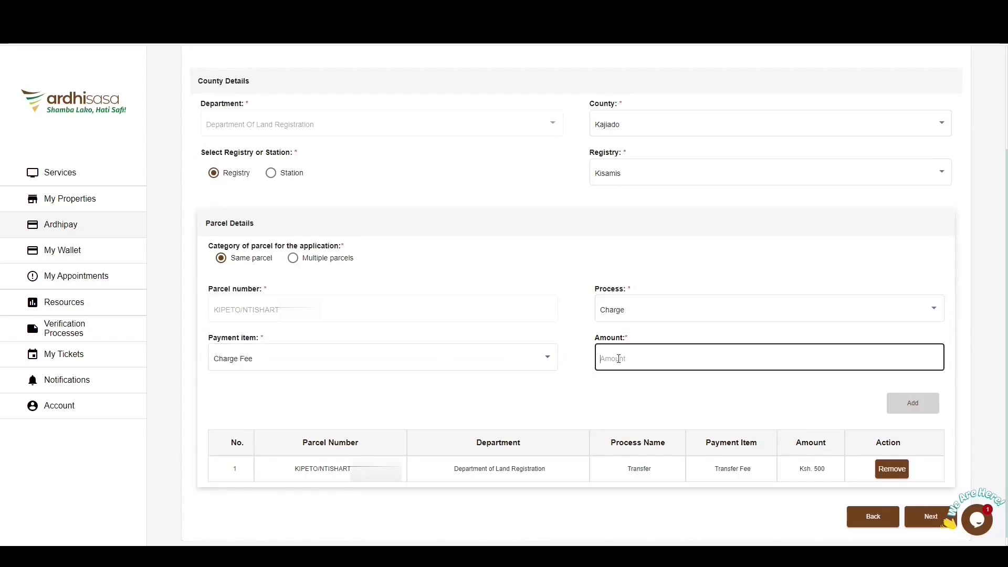
{"action": "type", "text": "500"}
{"action": "left_click", "coordinate": [909, 403]}
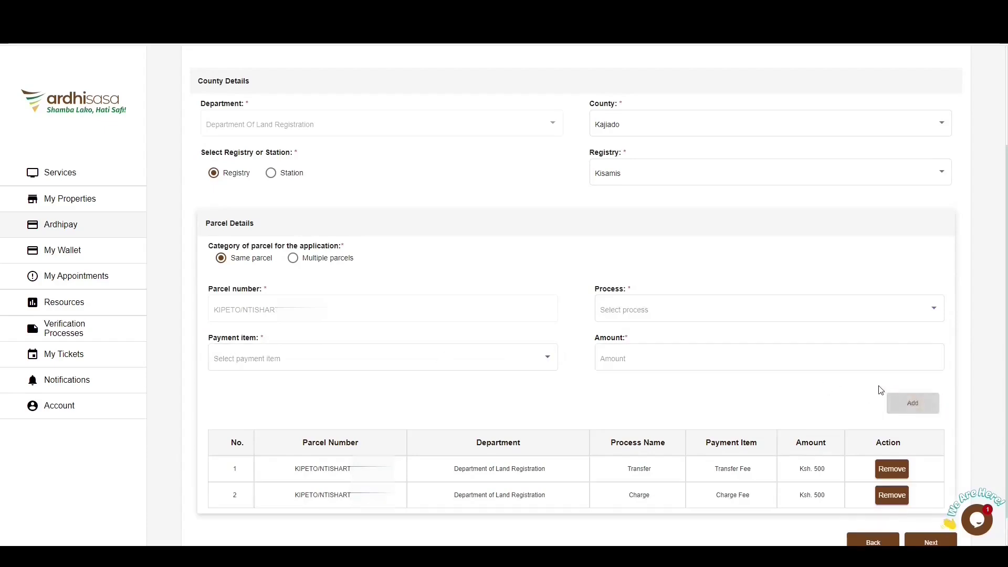
{"action": "scroll", "coordinate": [893, 462], "scroll_direction": "down", "scroll_amount": 1}
{"action": "left_click", "coordinate": [924, 506]}
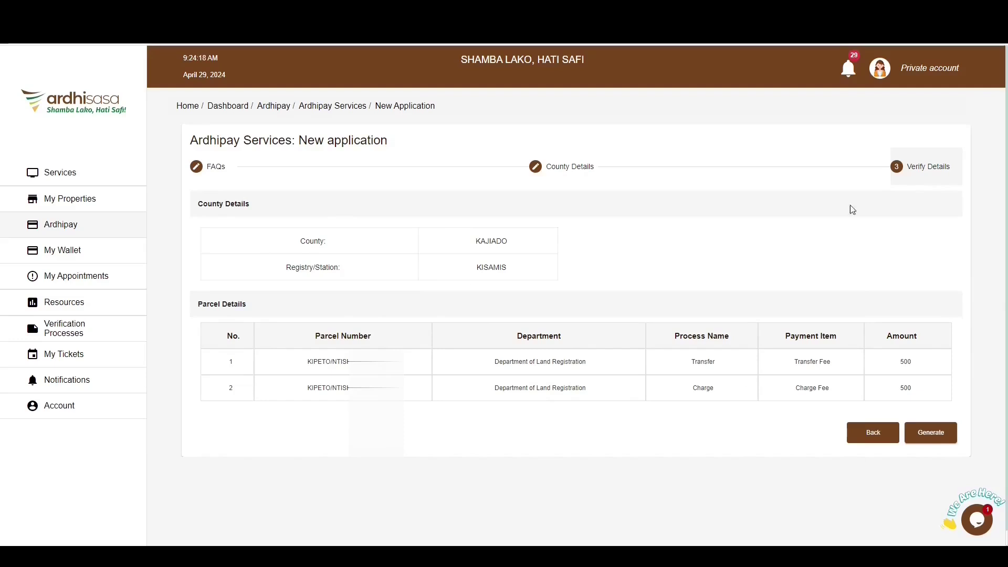
{"action": "left_click", "coordinate": [544, 178]}
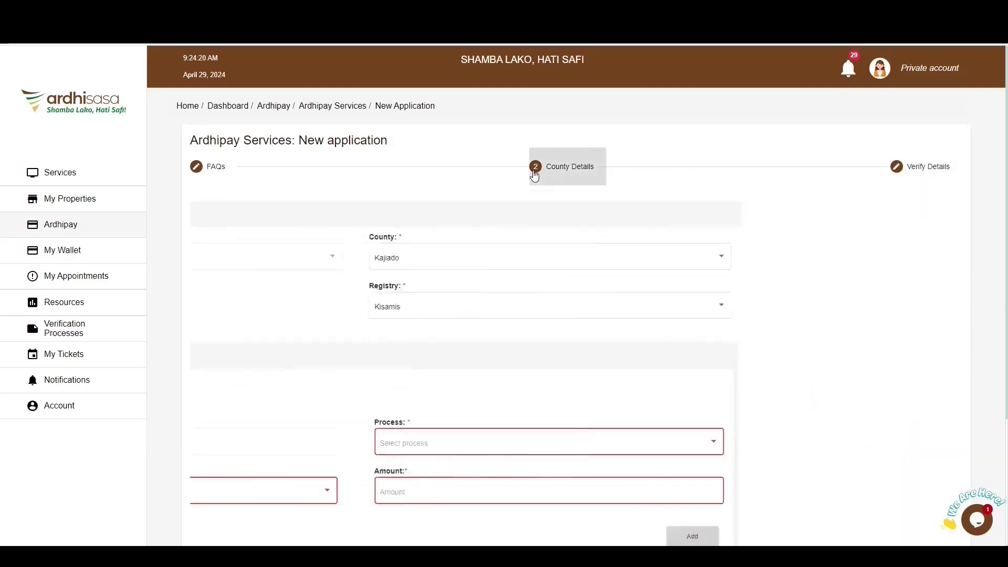
{"action": "scroll", "coordinate": [490, 231], "scroll_direction": "down", "scroll_amount": 3}
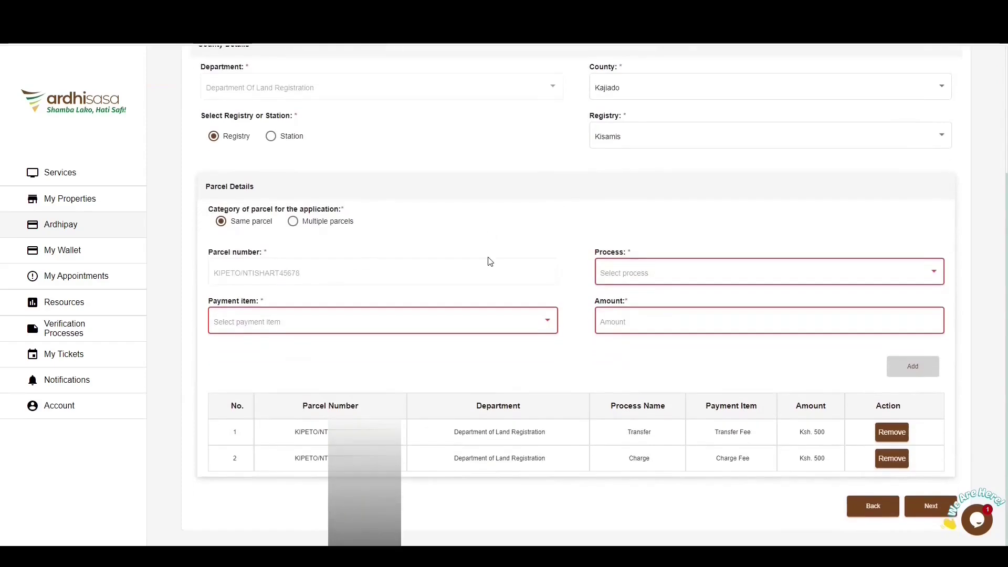
{"action": "scroll", "coordinate": [488, 261], "scroll_direction": "up", "scroll_amount": 3}
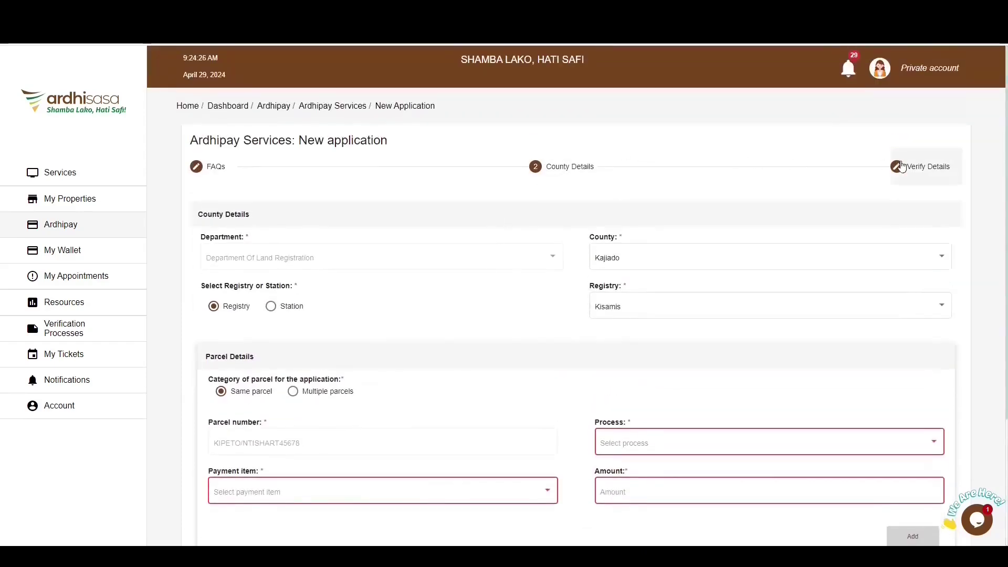
{"action": "left_click", "coordinate": [920, 166]}
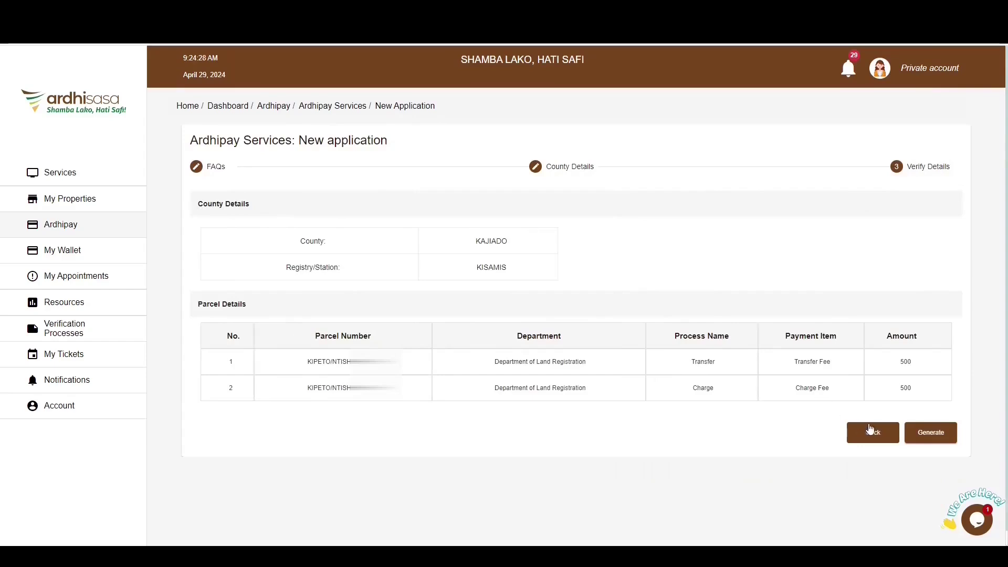
Step: Generate the application invoice and confirm the submission
{"action": "left_click", "coordinate": [926, 434]}
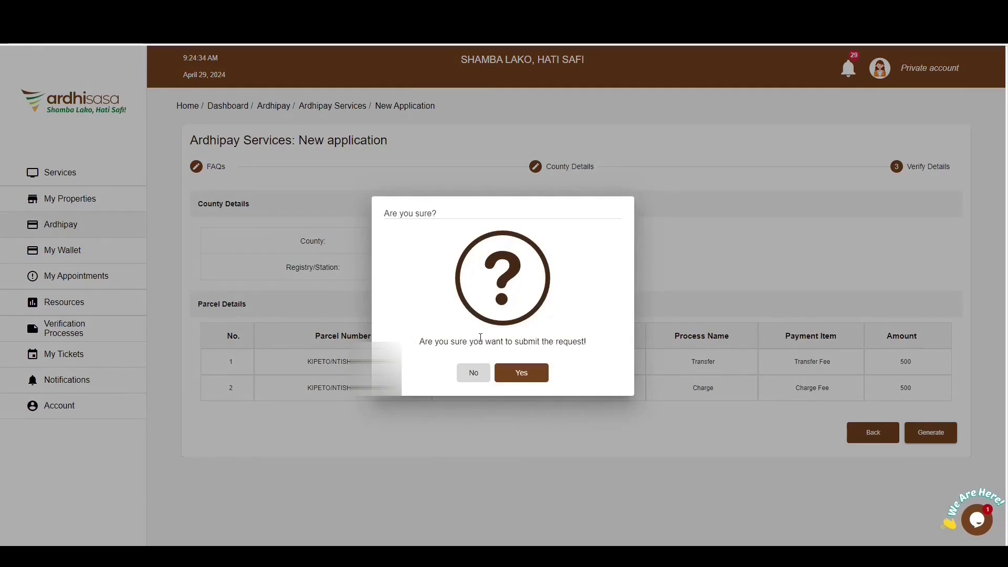
{"action": "left_click", "coordinate": [520, 375]}
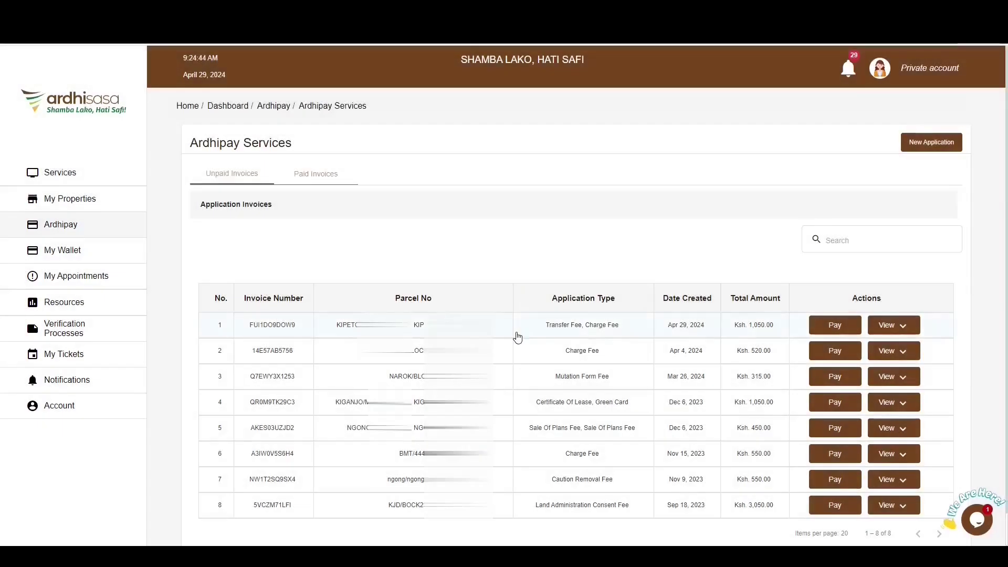
Step: Dismiss the success message and view the new Ksh. 1,050.00 invoice's details
{"action": "left_click", "coordinate": [517, 337]}
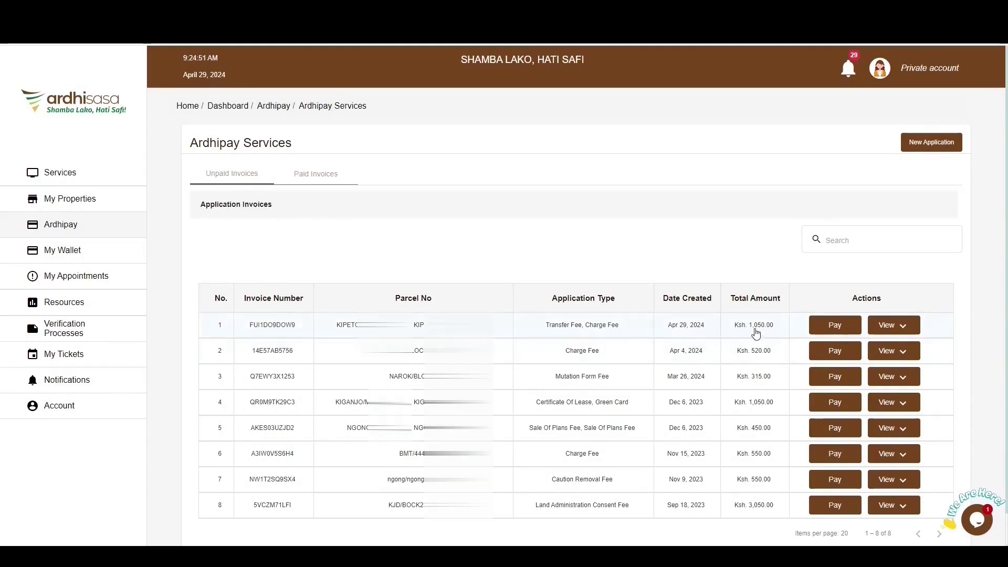
{"action": "left_click", "coordinate": [895, 329]}
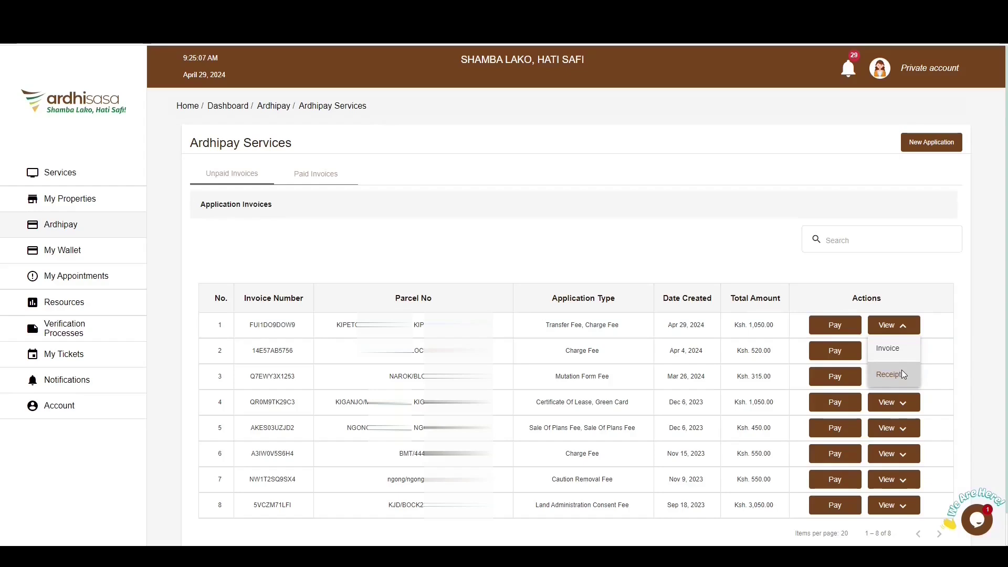
{"action": "left_click", "coordinate": [896, 347]}
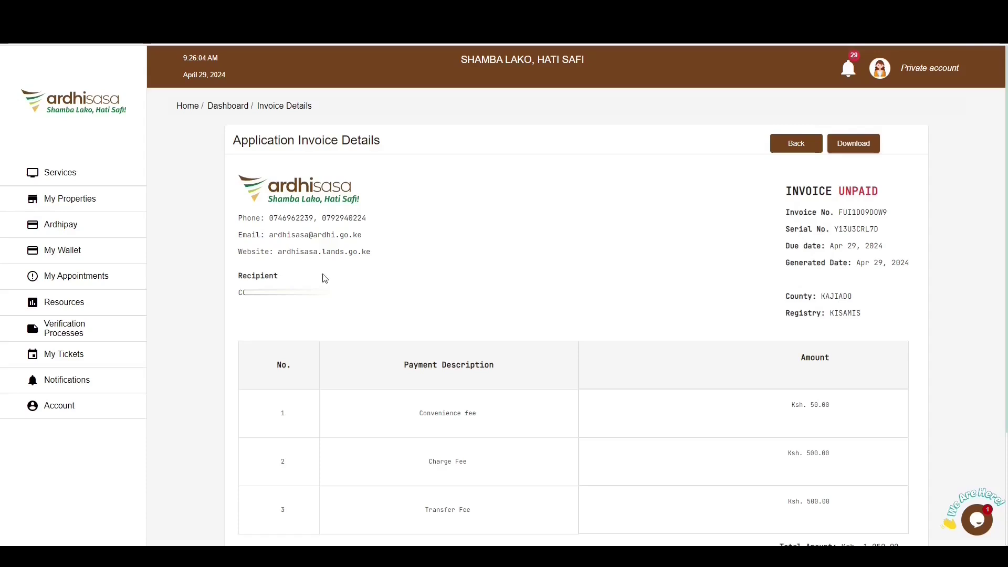
Step: Review the invoice details, then go back to the Ardhipay Services invoice list
{"action": "scroll", "coordinate": [521, 320], "scroll_direction": "down", "scroll_amount": 1}
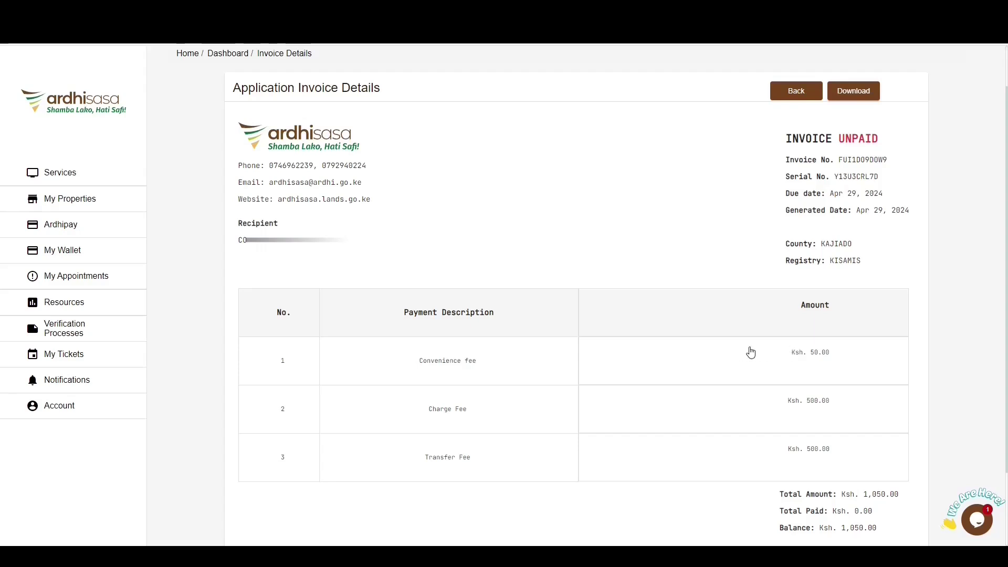
{"action": "scroll", "coordinate": [678, 352], "scroll_direction": "up", "scroll_amount": 2}
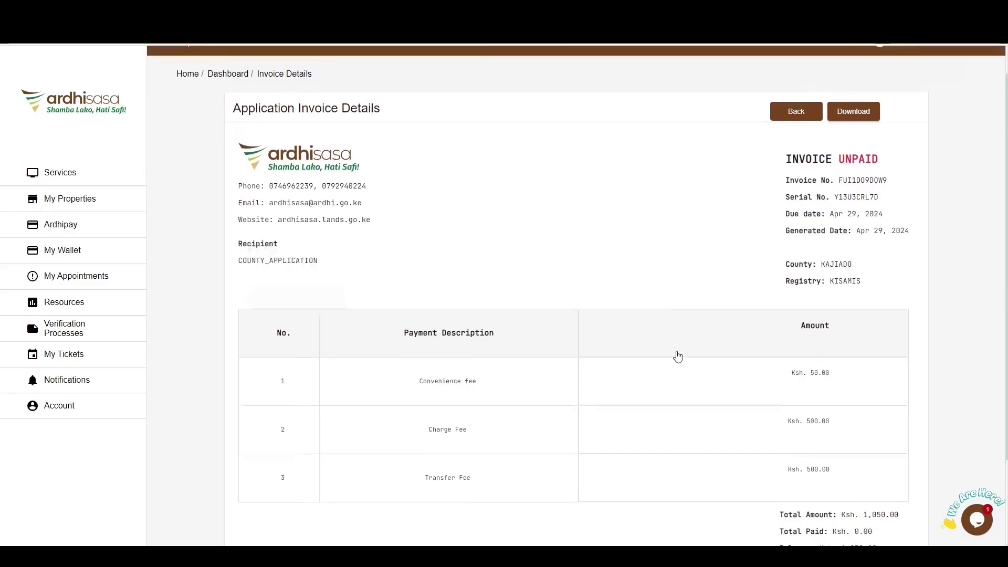
{"action": "left_click", "coordinate": [796, 144]}
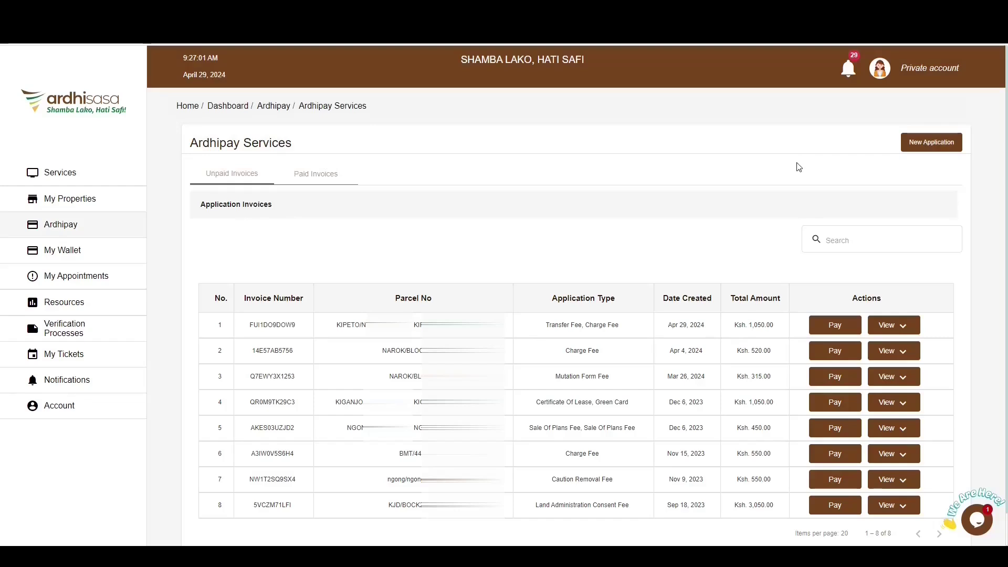
Step: Start paying the KES 1,050 invoice and choose M-PESA as the payment mode
{"action": "left_click", "coordinate": [842, 329]}
{"action": "scroll", "coordinate": [839, 331], "scroll_direction": "down", "scroll_amount": 5}
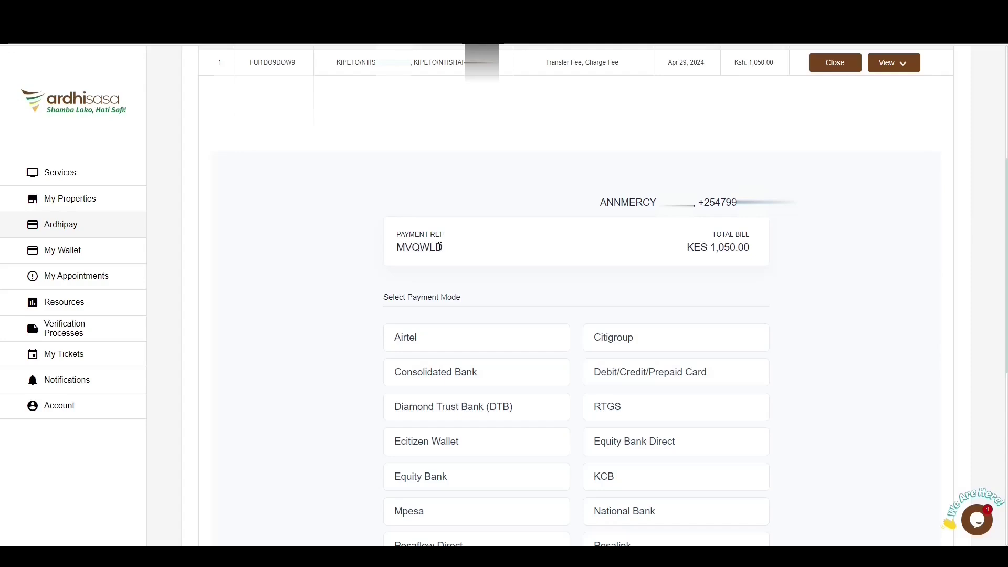
{"action": "scroll", "coordinate": [441, 246], "scroll_direction": "down", "scroll_amount": 1}
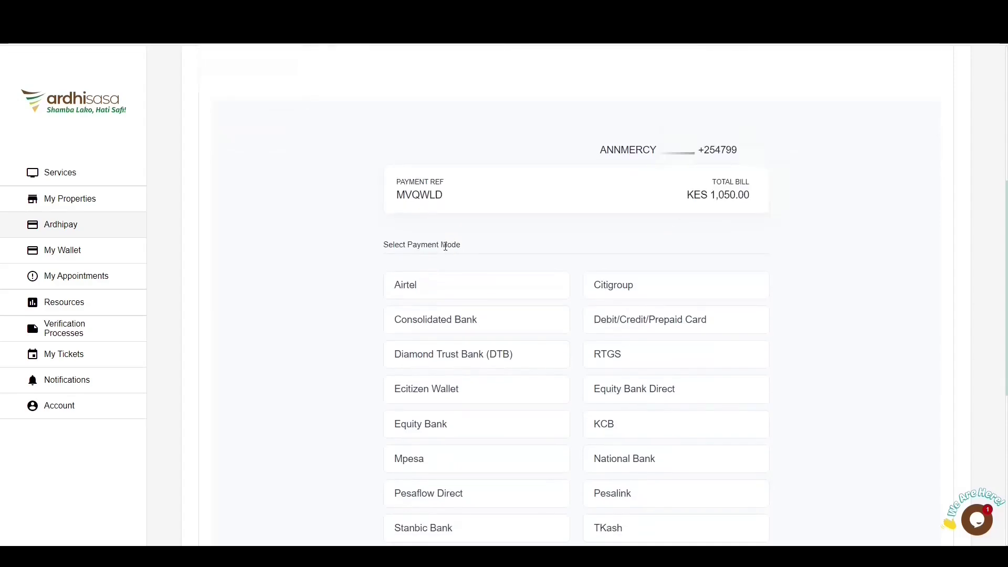
{"action": "scroll", "coordinate": [446, 247], "scroll_direction": "down", "scroll_amount": 1}
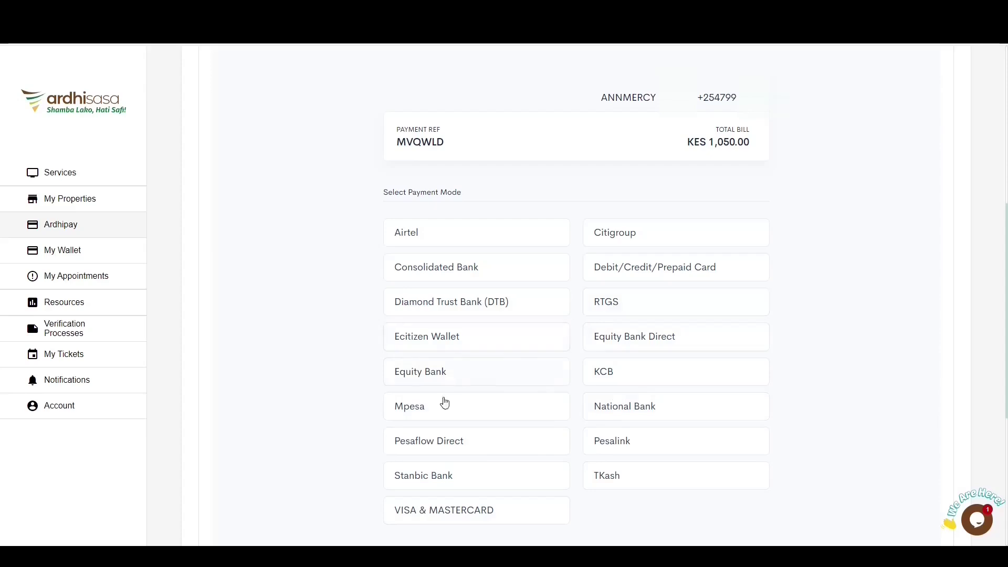
{"action": "left_click", "coordinate": [416, 414]}
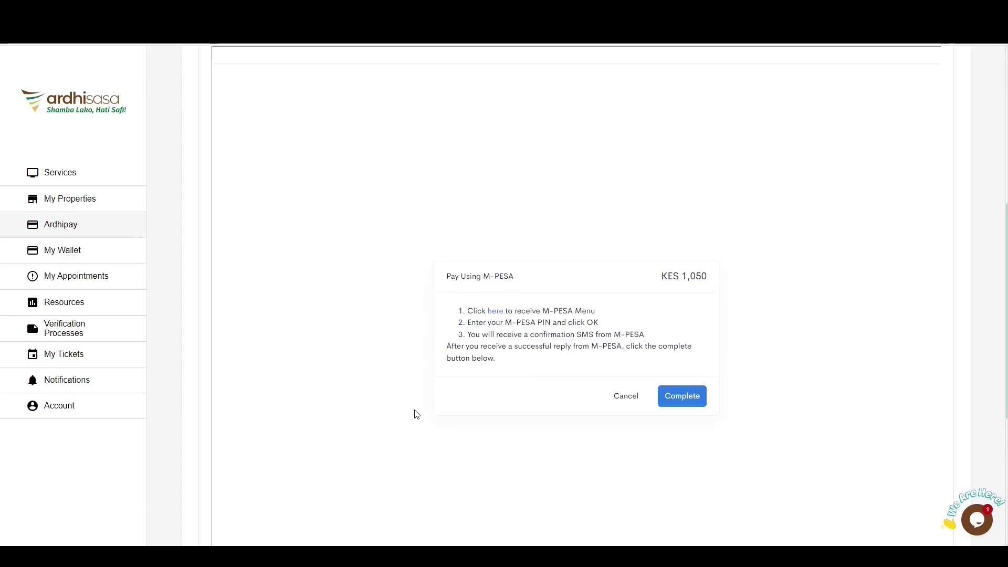
Step: Correct the phone number, send the KES 1,050 M-PESA request and confirm it completed
{"action": "left_click", "coordinate": [500, 314]}
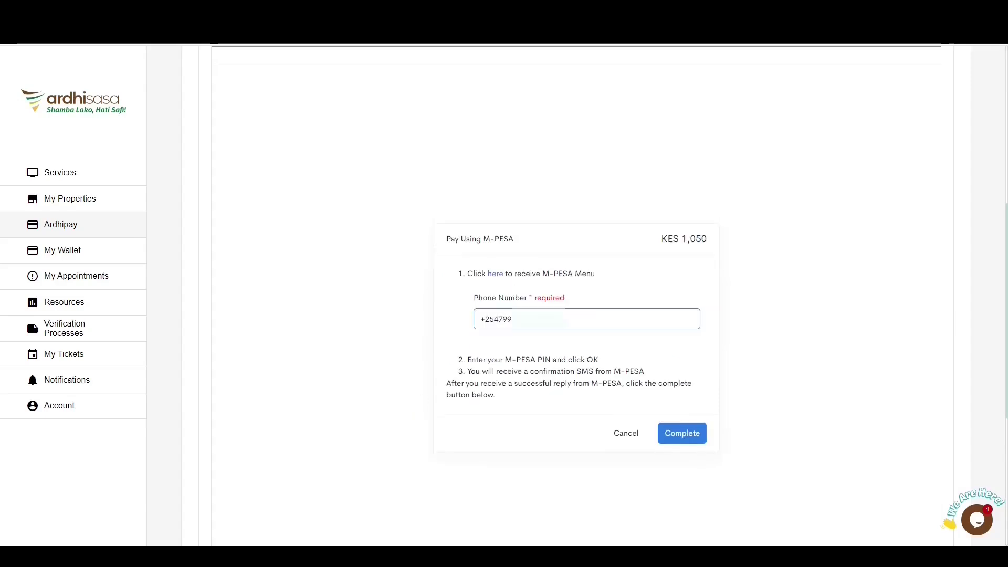
{"action": "key", "text": "BackSpace"}
{"action": "key", "text": "BackSpace"}
{"action": "type", "text": "56"}
{"action": "left_click", "coordinate": [512, 343]}
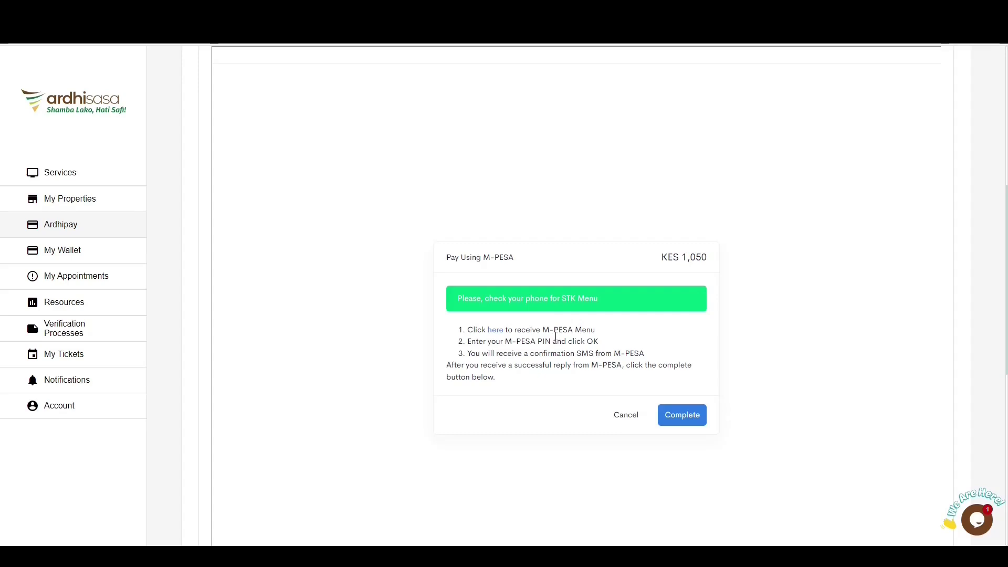
{"action": "left_click", "coordinate": [676, 415]}
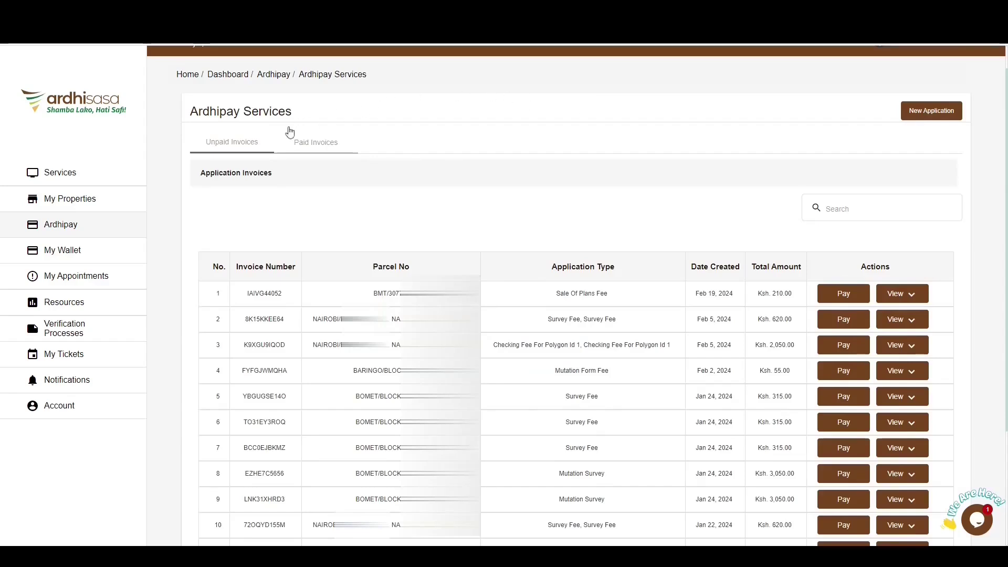
Step: Download the paid Transfer Fee and Charge Fee invoice as a PDF and view its receipt
{"action": "left_click", "coordinate": [317, 144]}
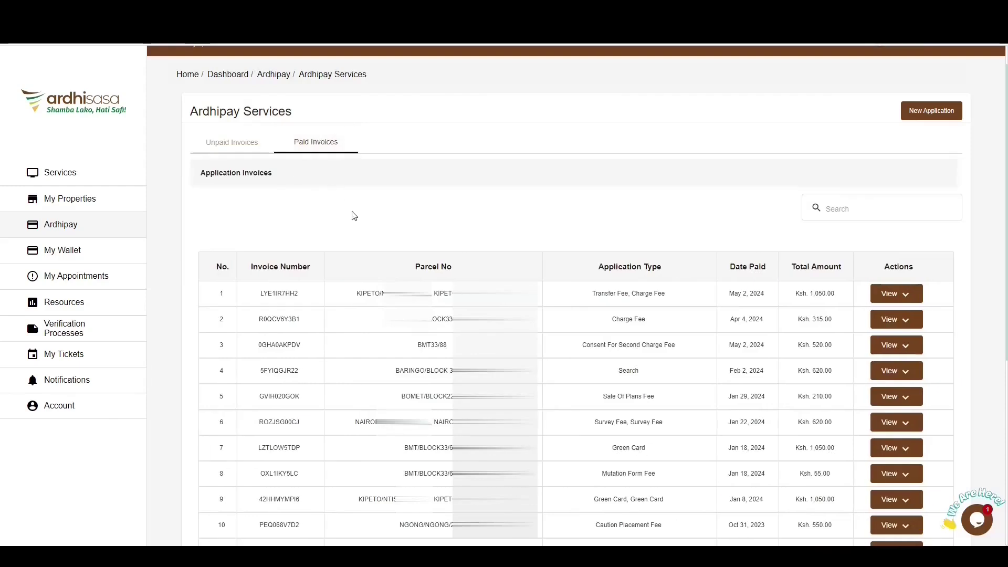
{"action": "left_click", "coordinate": [903, 293]}
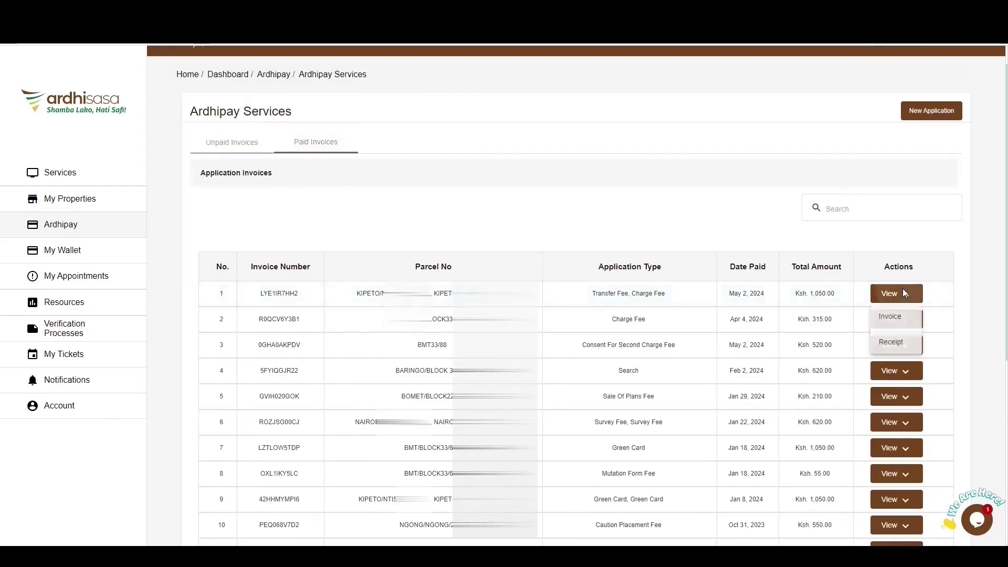
{"action": "left_click", "coordinate": [893, 321]}
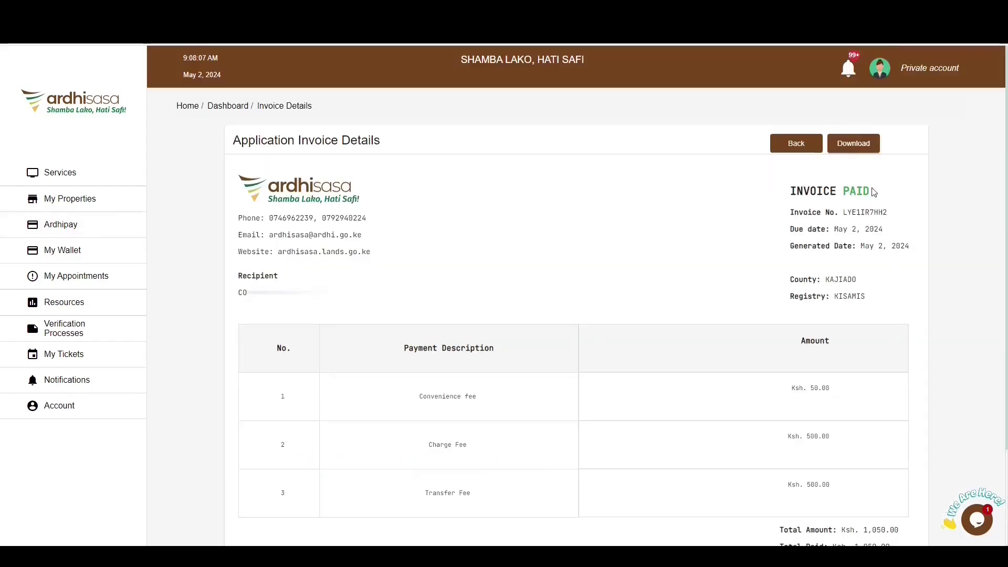
{"action": "left_click", "coordinate": [855, 144]}
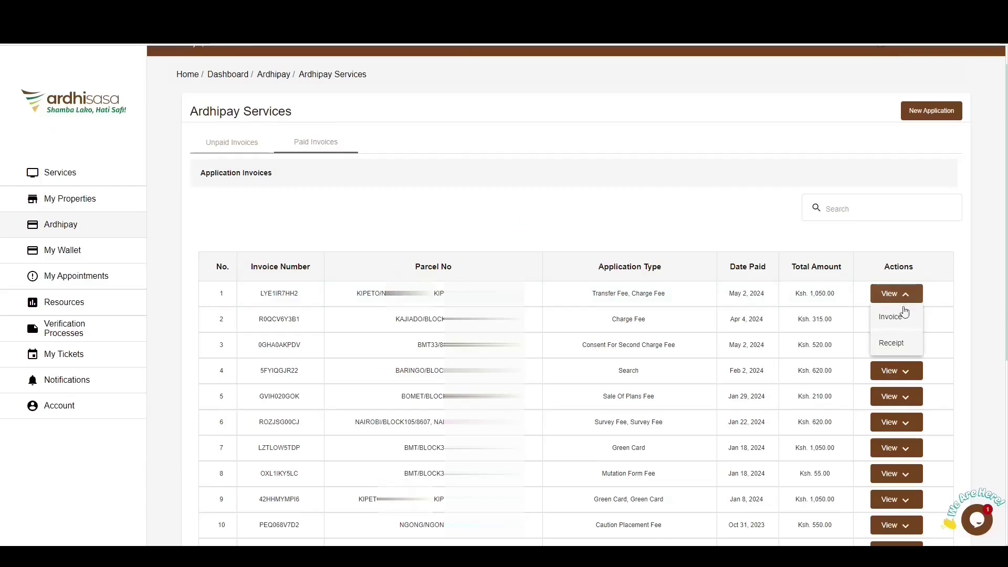
{"action": "left_click", "coordinate": [900, 342]}
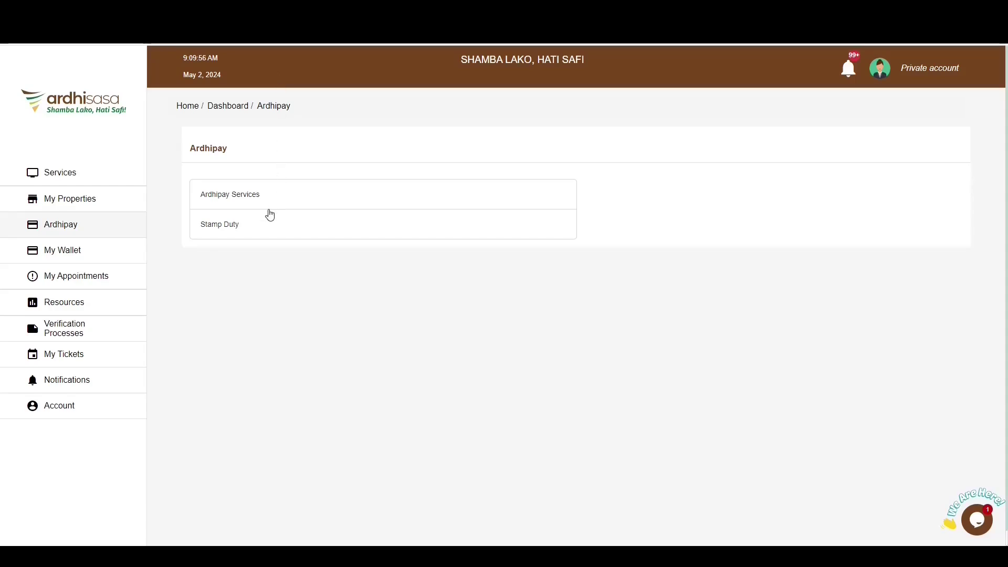
Step: Start a new application from Stamp Duty > Land Stamp Duty
{"action": "left_click", "coordinate": [266, 225]}
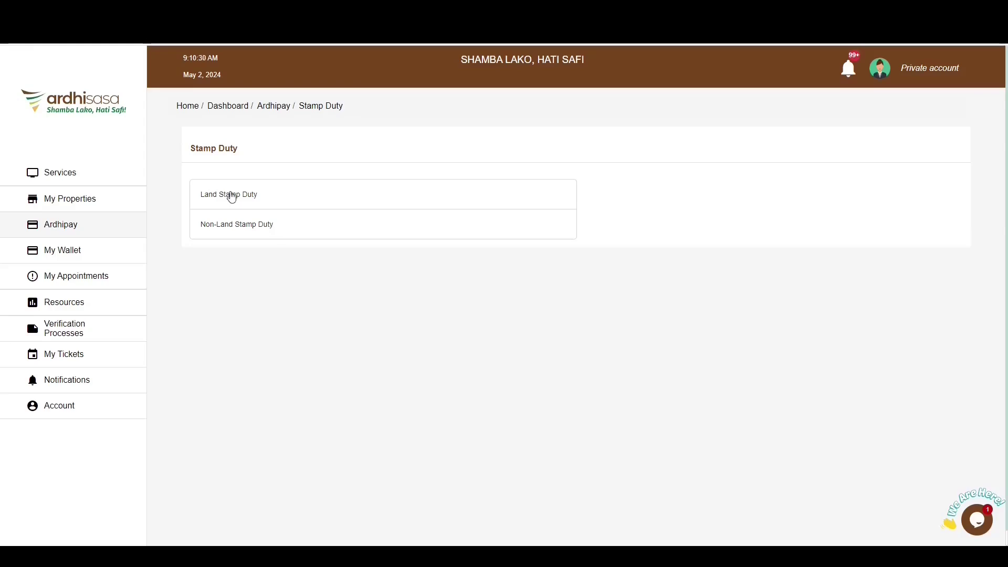
{"action": "left_click", "coordinate": [232, 198]}
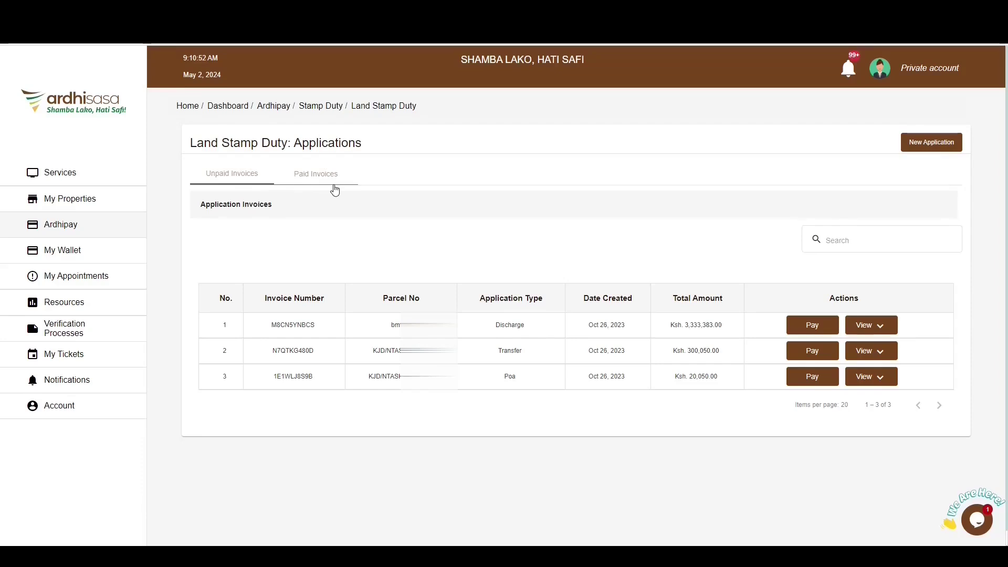
{"action": "left_click", "coordinate": [951, 147]}
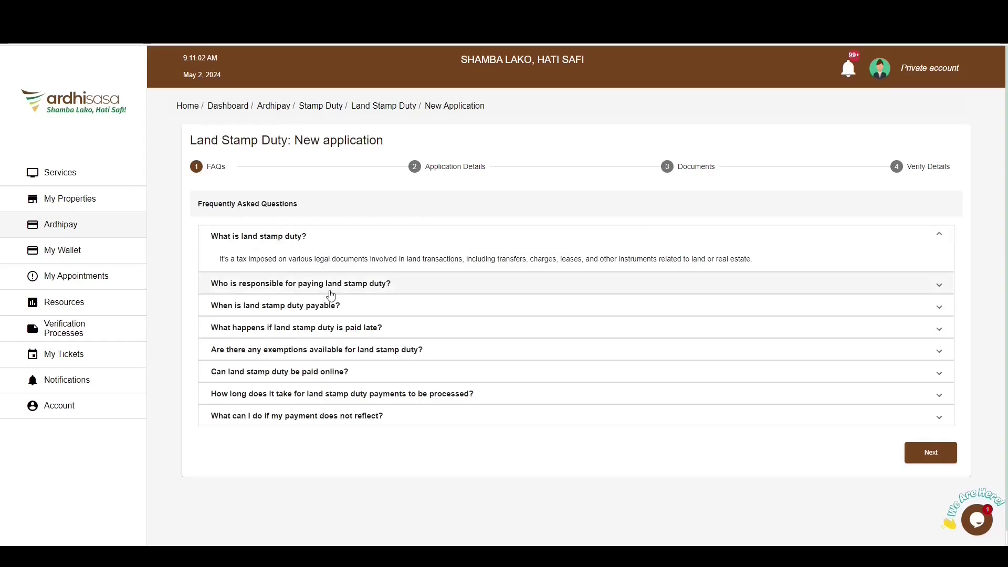
Step: Read all six FAQ answers on paying land stamp duty, then continue to Application Details
{"action": "left_click", "coordinate": [326, 291]}
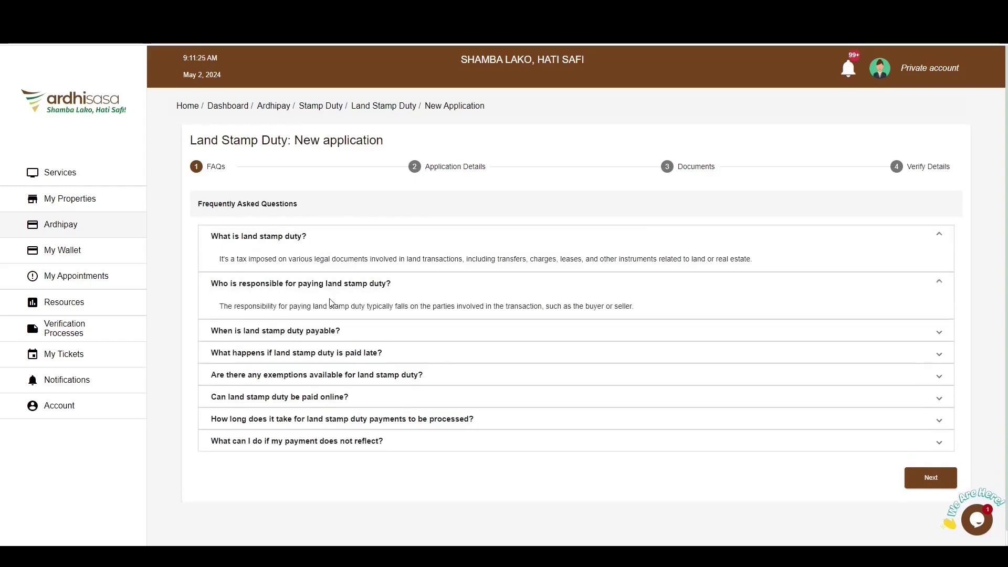
{"action": "left_click", "coordinate": [329, 330]}
{"action": "left_click", "coordinate": [322, 358]}
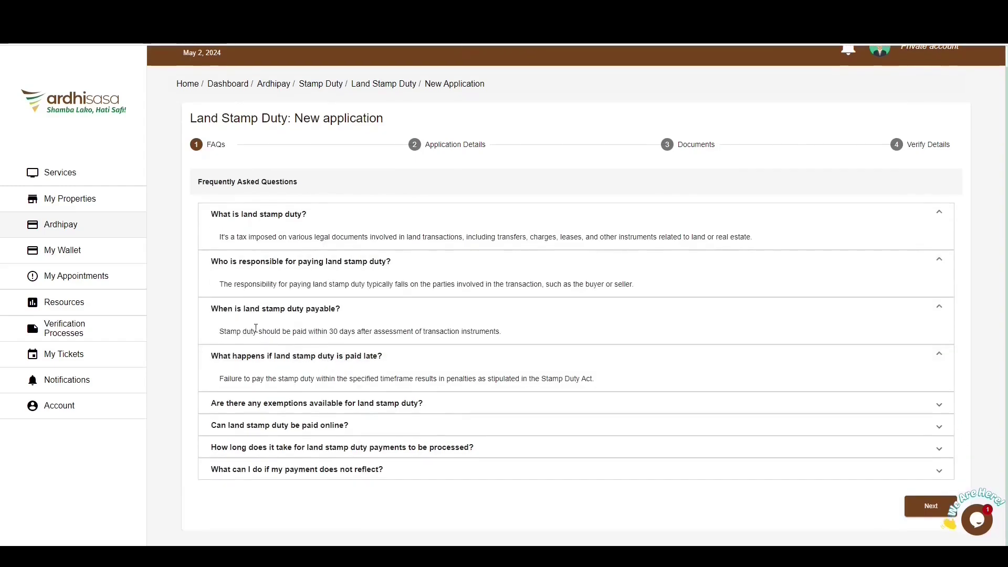
{"action": "left_click", "coordinate": [315, 403]}
{"action": "left_click", "coordinate": [261, 423]}
{"action": "scroll", "coordinate": [261, 423], "scroll_direction": "down", "scroll_amount": 1}
{"action": "scroll", "coordinate": [431, 471], "scroll_direction": "down", "scroll_amount": 1}
{"action": "left_click", "coordinate": [431, 471]}
{"action": "scroll", "coordinate": [727, 478], "scroll_direction": "down", "scroll_amount": 1}
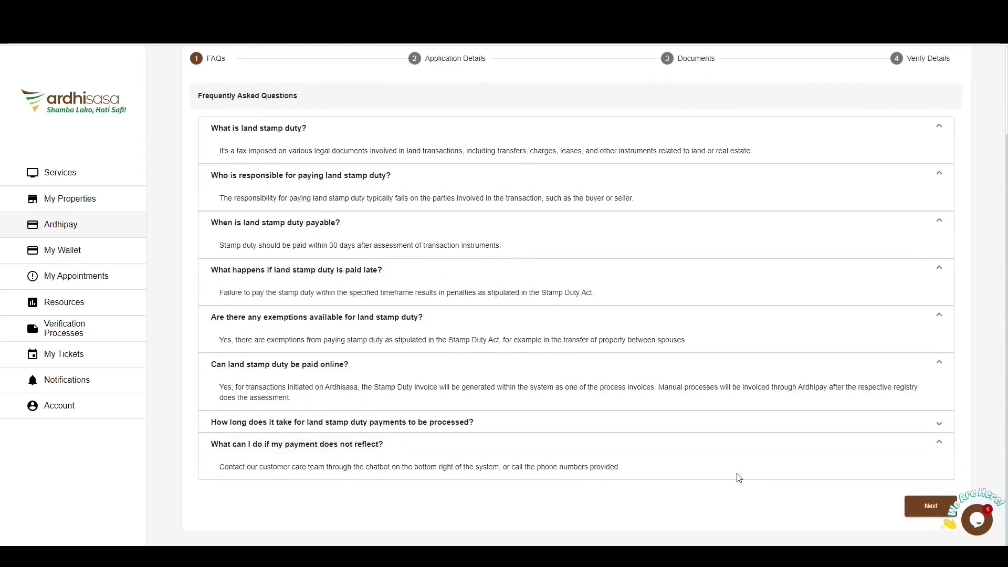
{"action": "left_click", "coordinate": [916, 505]}
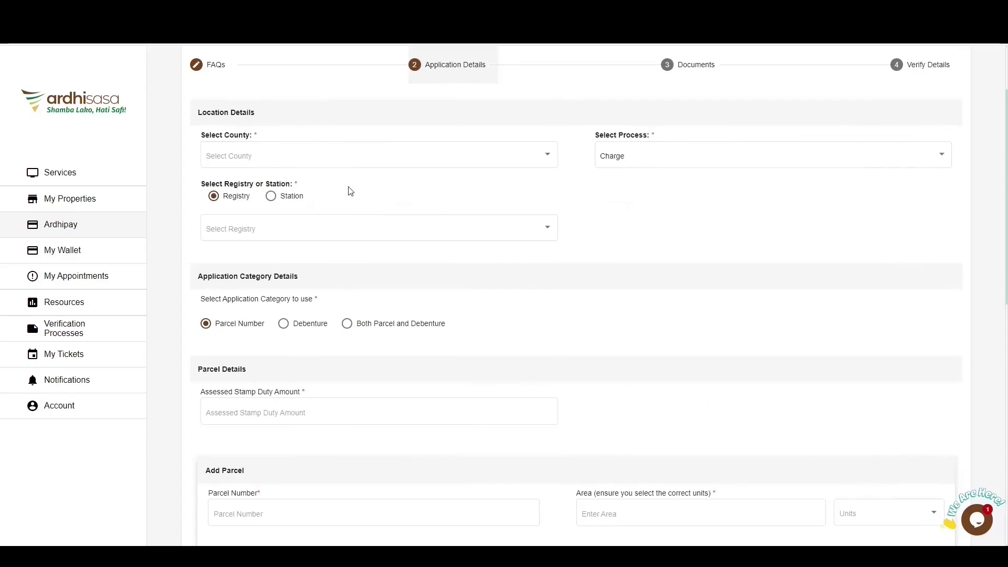
{"action": "scroll", "coordinate": [353, 181], "scroll_direction": "up", "scroll_amount": 1}
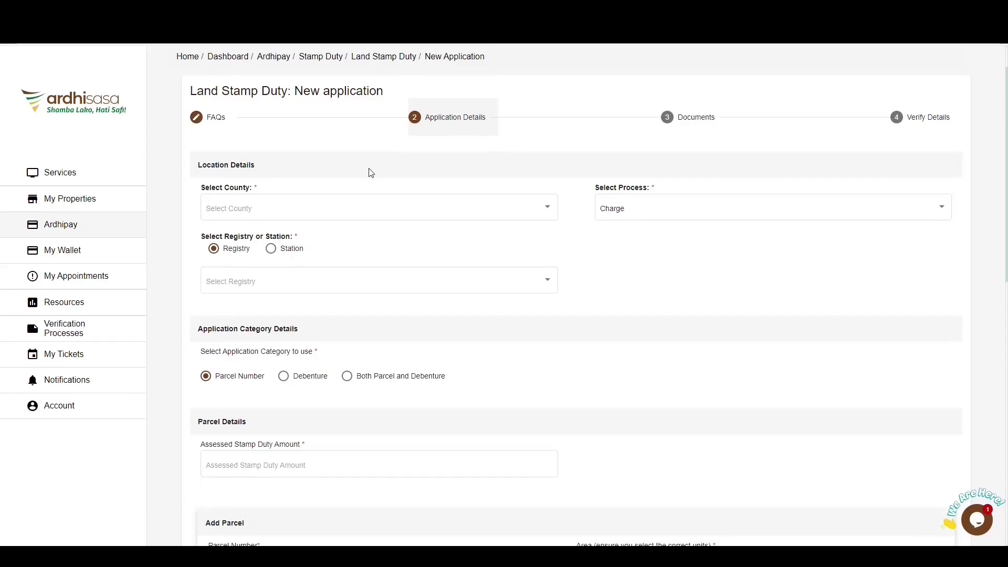
Step: Set the county to Kajiado, the registry to Kisamis and the process to Discharge
{"action": "left_click", "coordinate": [315, 207]}
{"action": "left_click", "coordinate": [299, 249]}
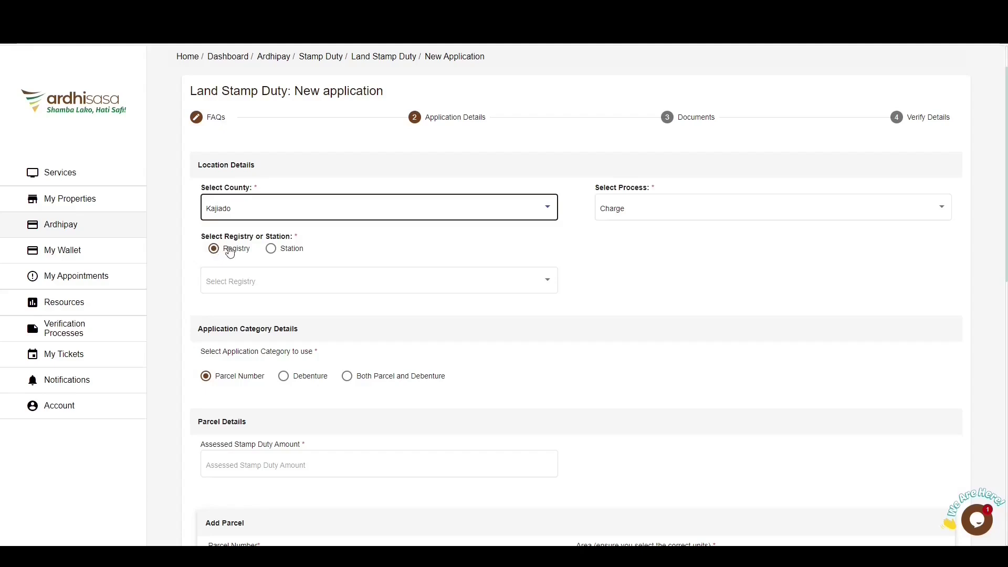
{"action": "left_click", "coordinate": [258, 276]}
{"action": "left_click", "coordinate": [241, 283]}
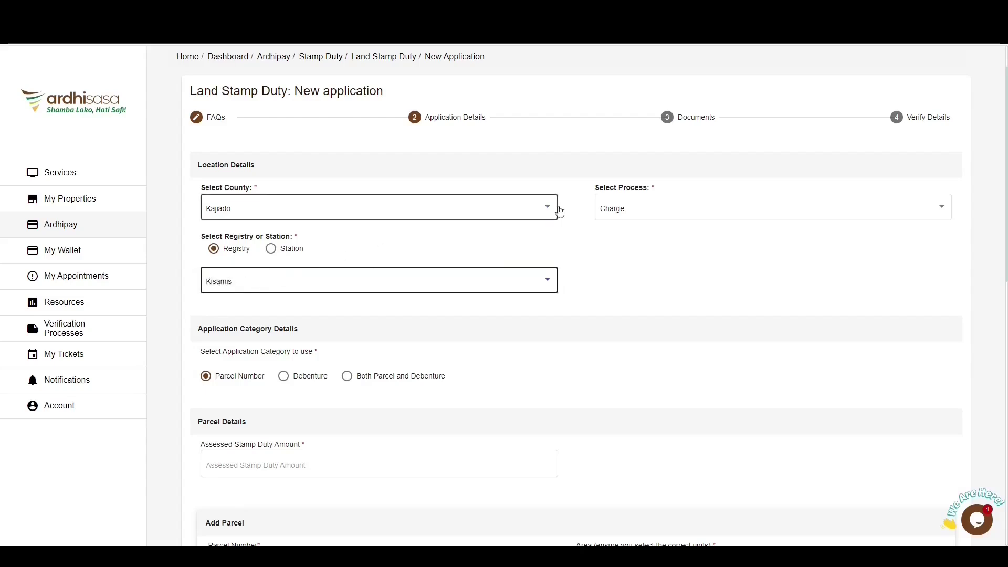
{"action": "left_click", "coordinate": [628, 209]}
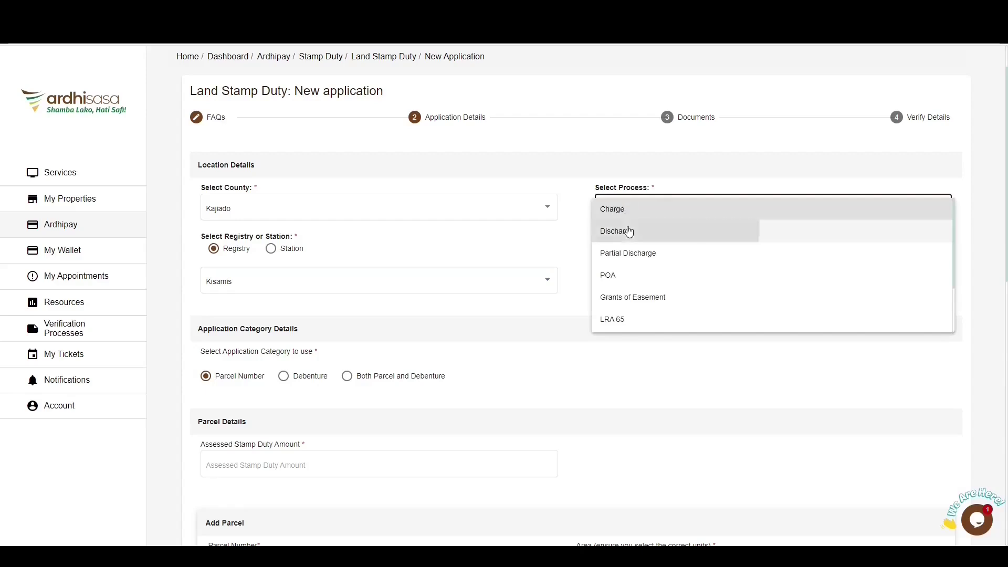
{"action": "left_click", "coordinate": [629, 231]}
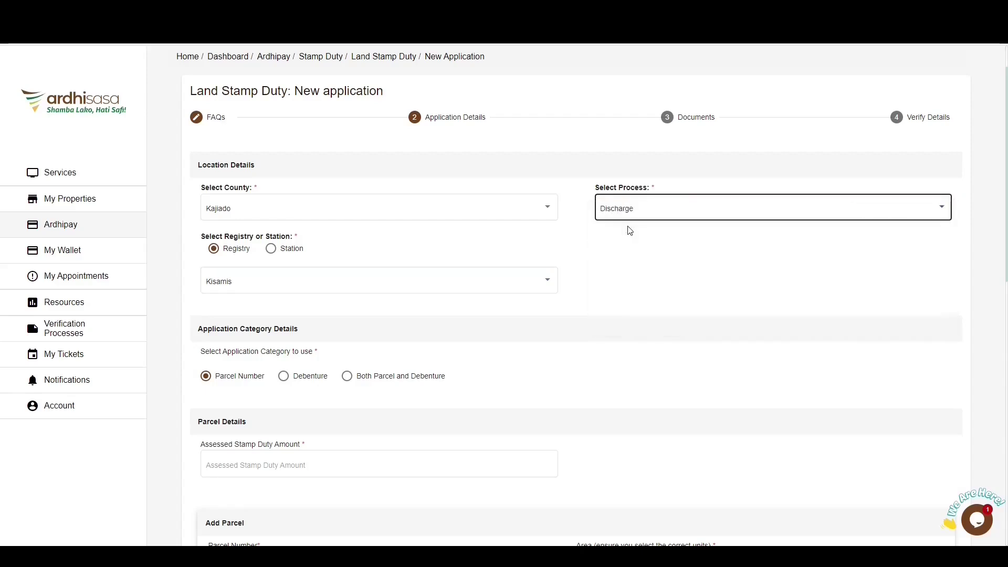
Step: Choose the Both Parcel and Debenture category and enter 15,000,000 as the parcel's assessed amount
{"action": "scroll", "coordinate": [629, 231], "scroll_direction": "down", "scroll_amount": 2}
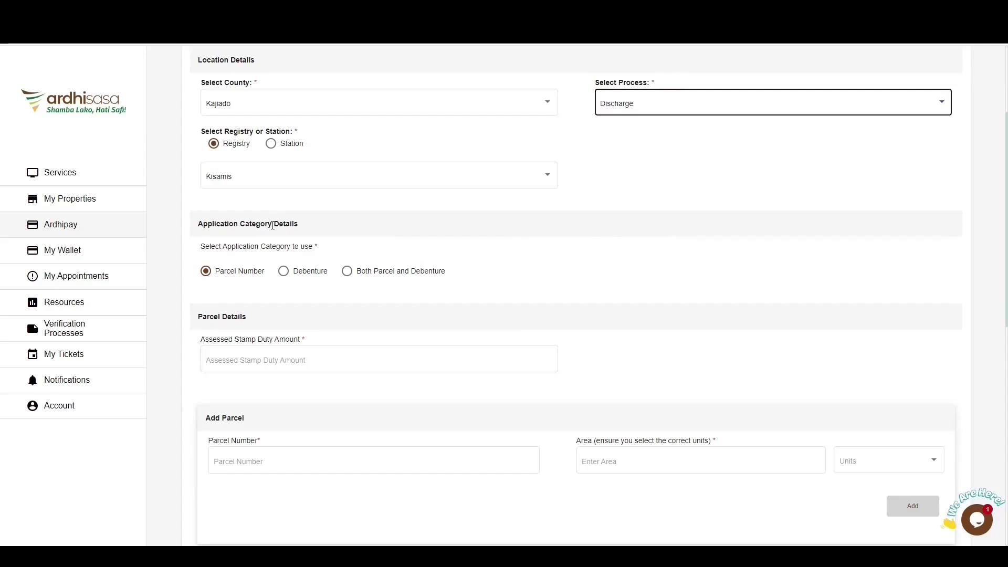
{"action": "left_click", "coordinate": [204, 274]}
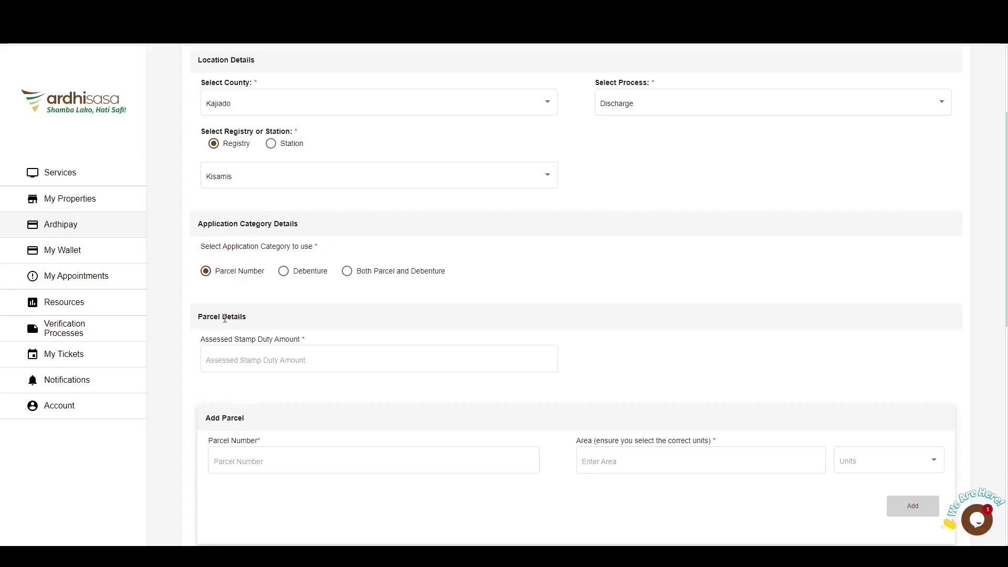
{"action": "left_click", "coordinate": [284, 273]}
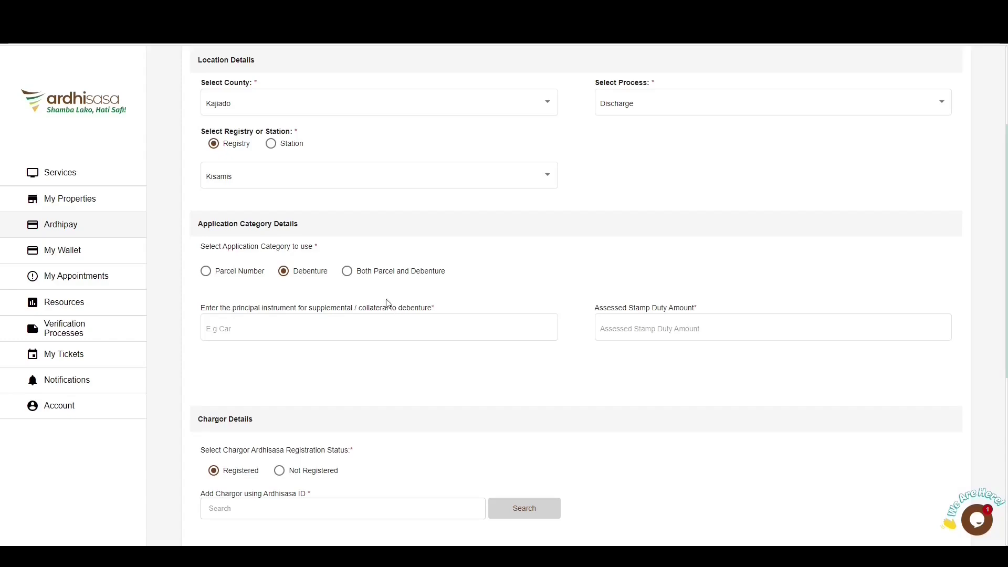
{"action": "left_click", "coordinate": [347, 272]}
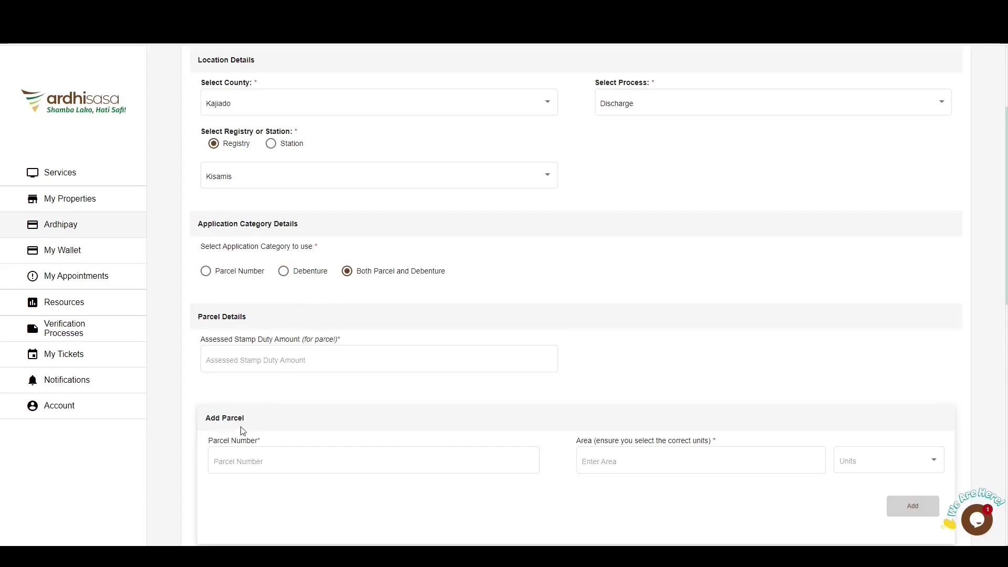
{"action": "scroll", "coordinate": [252, 424], "scroll_direction": "down", "scroll_amount": 2}
{"action": "scroll", "coordinate": [255, 431], "scroll_direction": "down", "scroll_amount": 1}
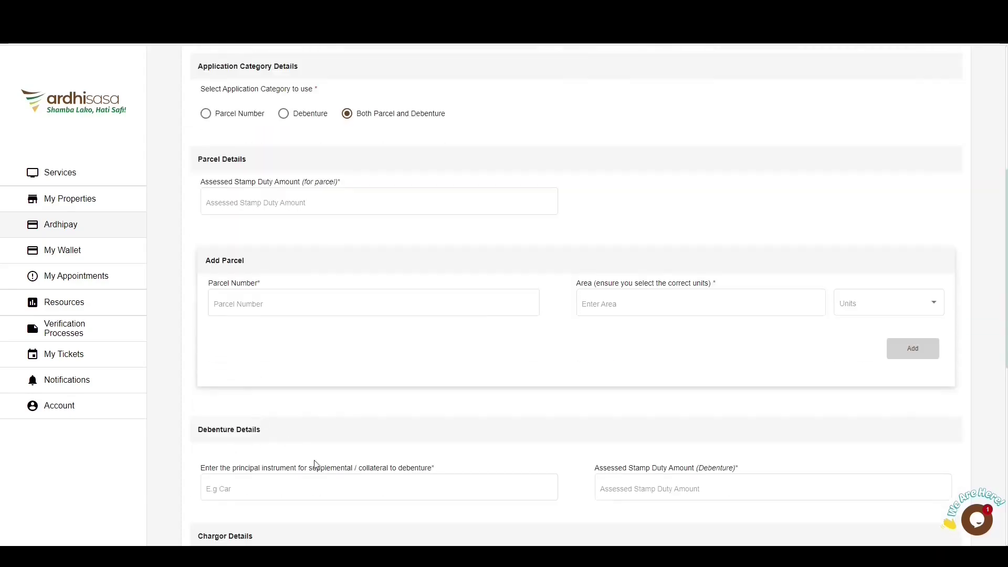
{"action": "scroll", "coordinate": [329, 461], "scroll_direction": "up", "scroll_amount": 2}
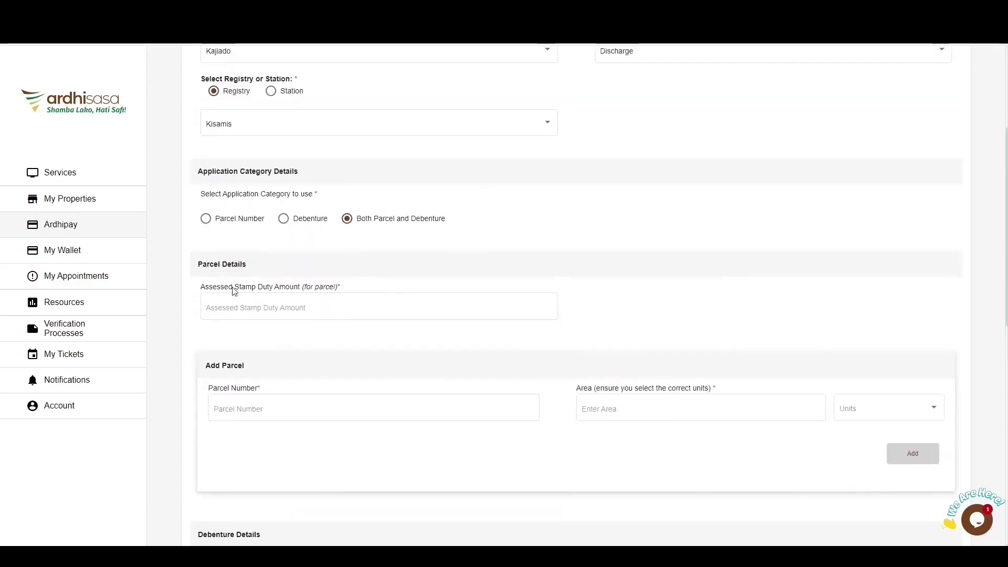
{"action": "left_click", "coordinate": [273, 306]}
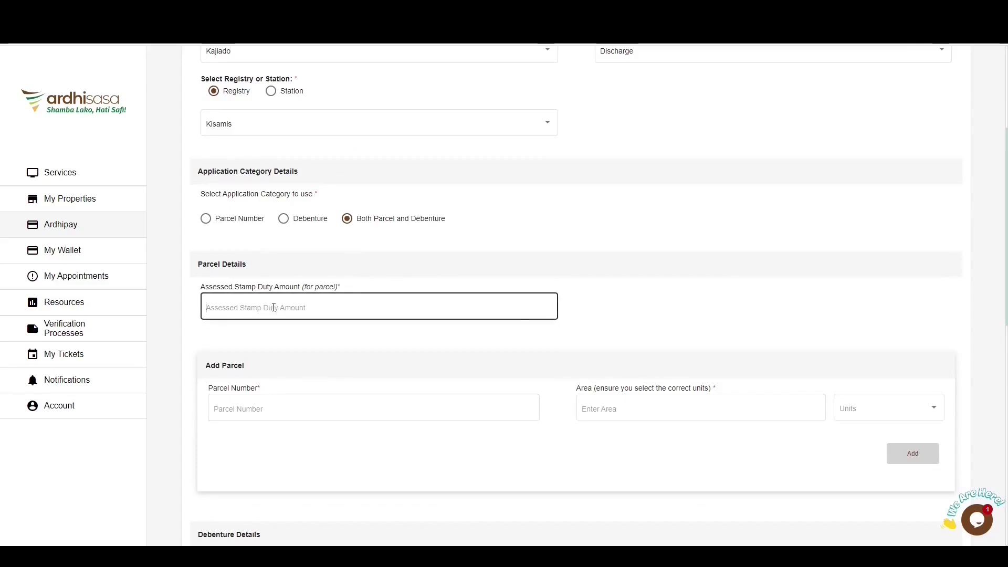
{"action": "type", "text": "15,000,000"}
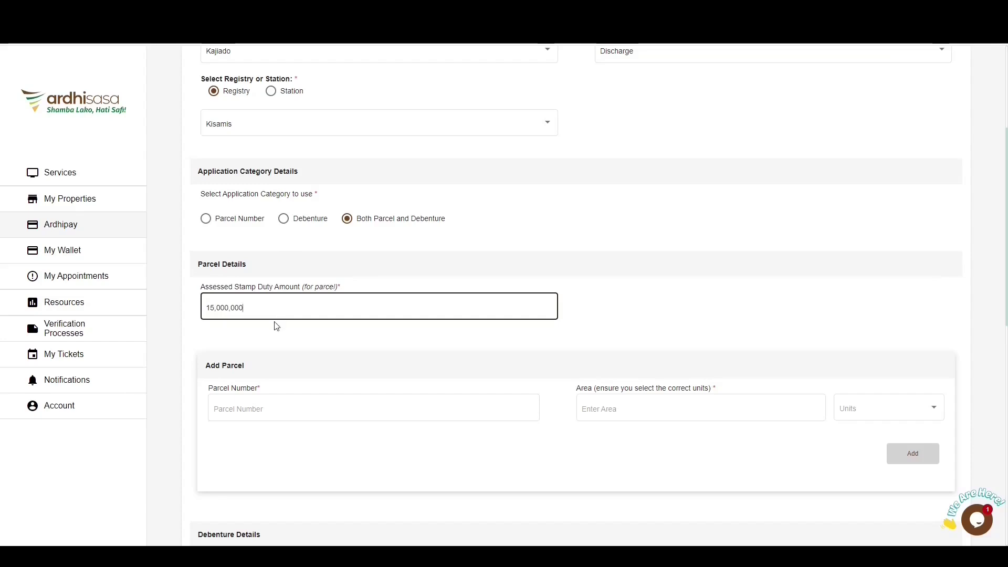
Step: Add a parcel with its parcel number and an area of 2.5 Acres to the parcel list
{"action": "left_click", "coordinate": [256, 409]}
{"action": "type", "text": "KIPETOINTISHAR"}
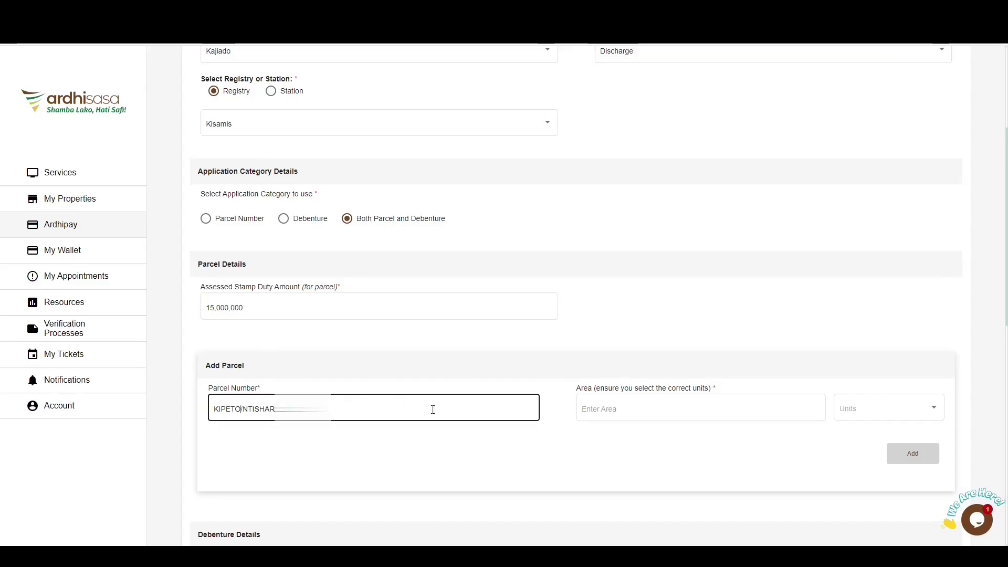
{"action": "left_click", "coordinate": [658, 409]}
{"action": "type", "text": "2.5"}
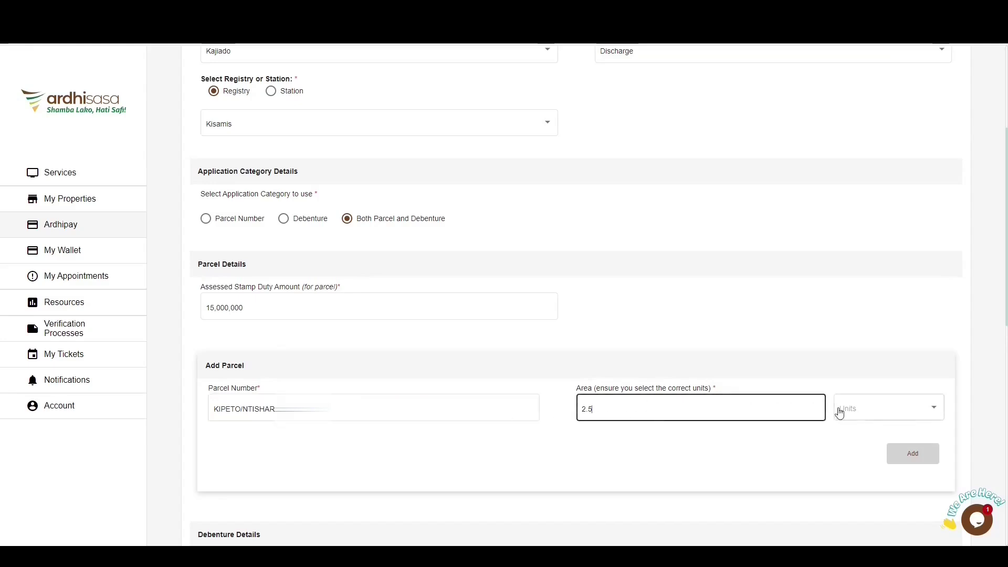
{"action": "left_click", "coordinate": [843, 411]}
{"action": "left_click", "coordinate": [866, 430]}
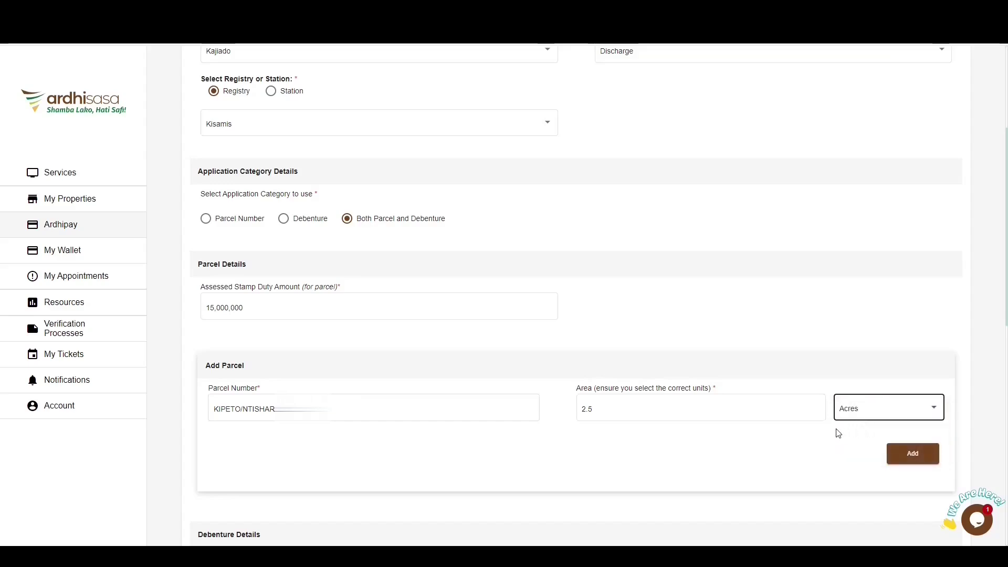
{"action": "left_click", "coordinate": [919, 452]}
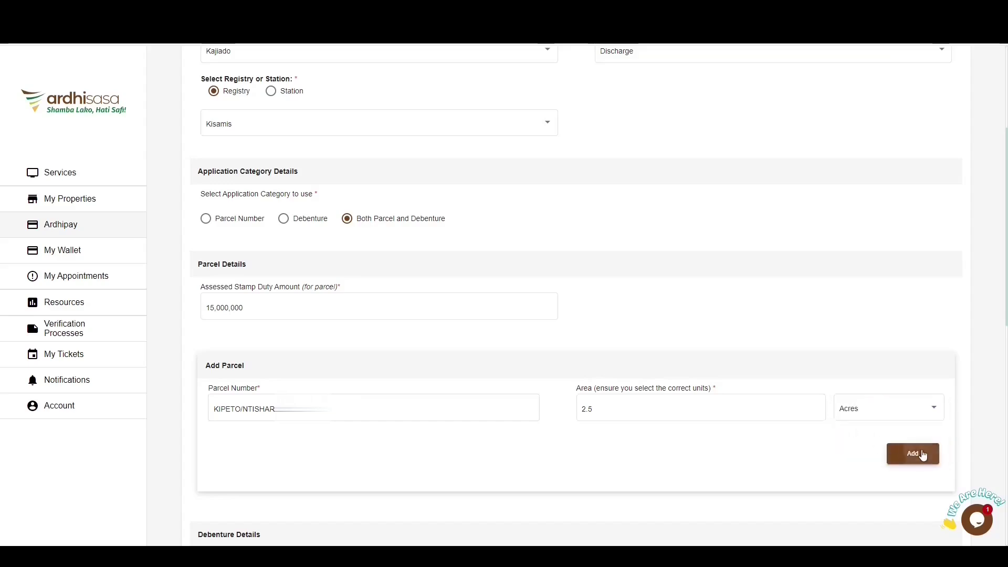
{"action": "scroll", "coordinate": [872, 441], "scroll_direction": "down", "scroll_amount": 3}
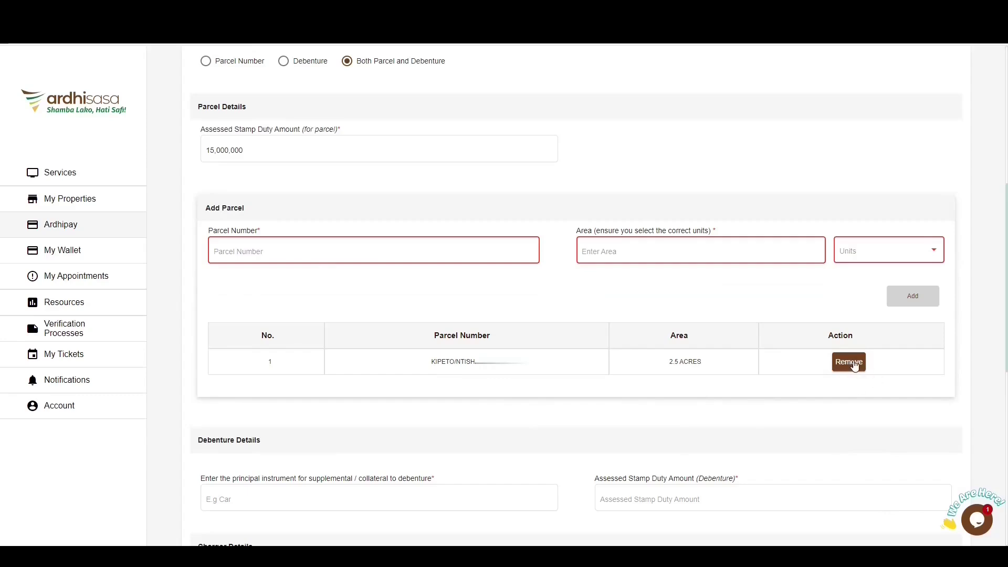
Step: Enter HOUSE as the principal instrument and 5,000,000 as the debenture's assessed stamp duty amount
{"action": "scroll", "coordinate": [849, 362], "scroll_direction": "down", "scroll_amount": 1}
{"action": "scroll", "coordinate": [848, 360], "scroll_direction": "down", "scroll_amount": 2}
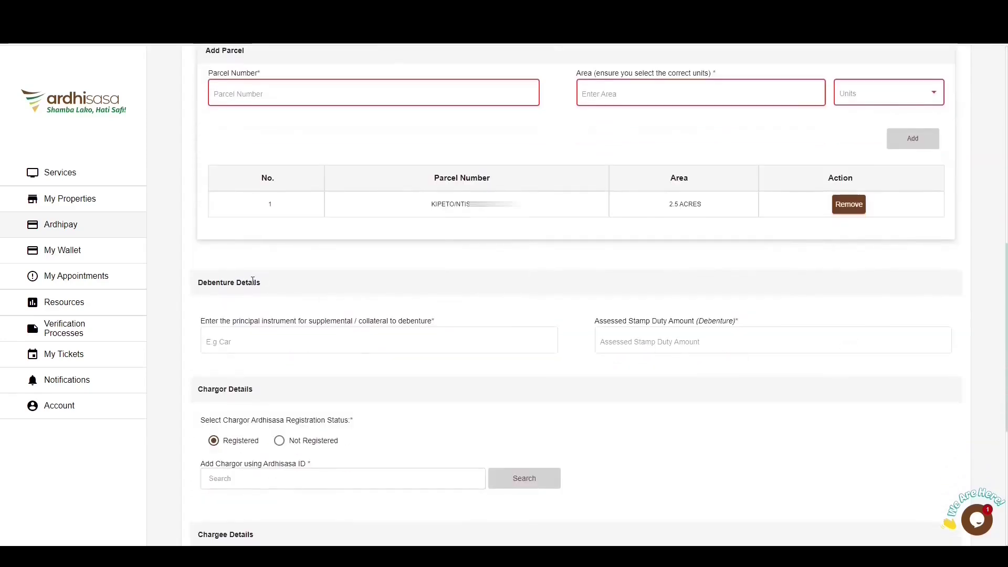
{"action": "left_click", "coordinate": [337, 341]}
{"action": "type", "text": "HOUSE"}
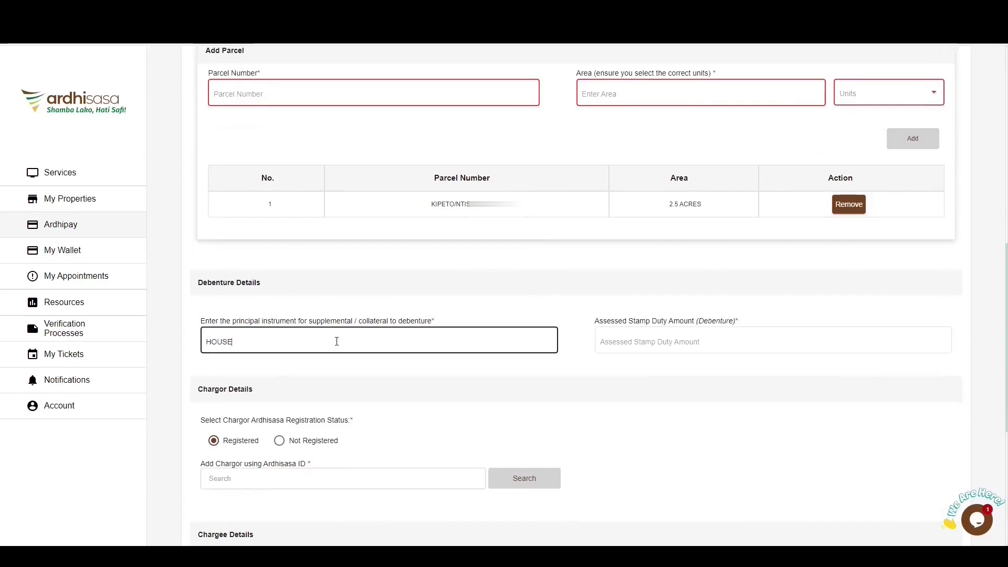
{"action": "left_click", "coordinate": [632, 340]}
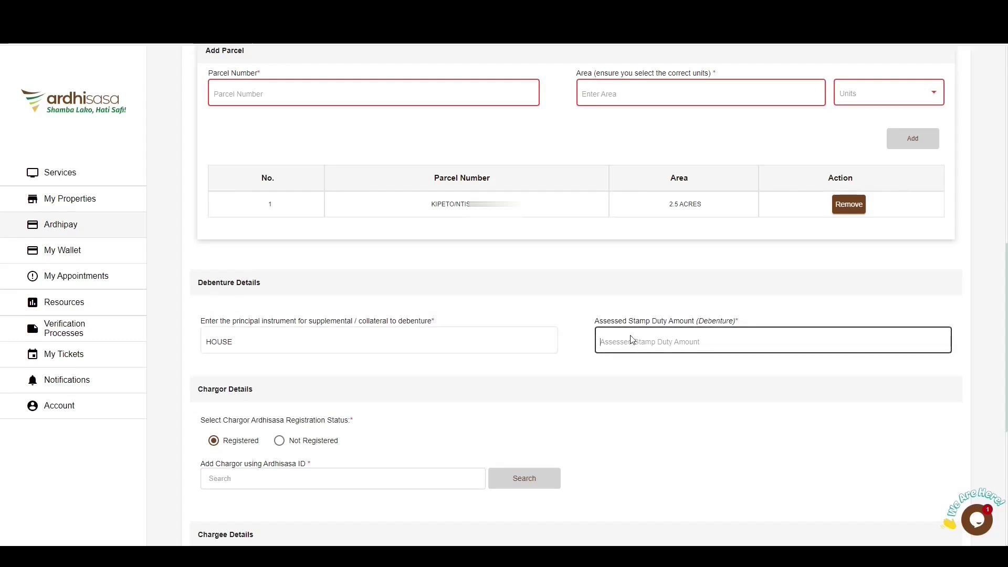
{"action": "type", "text": "5000000"}
{"action": "scroll", "coordinate": [284, 379], "scroll_direction": "down", "scroll_amount": 1}
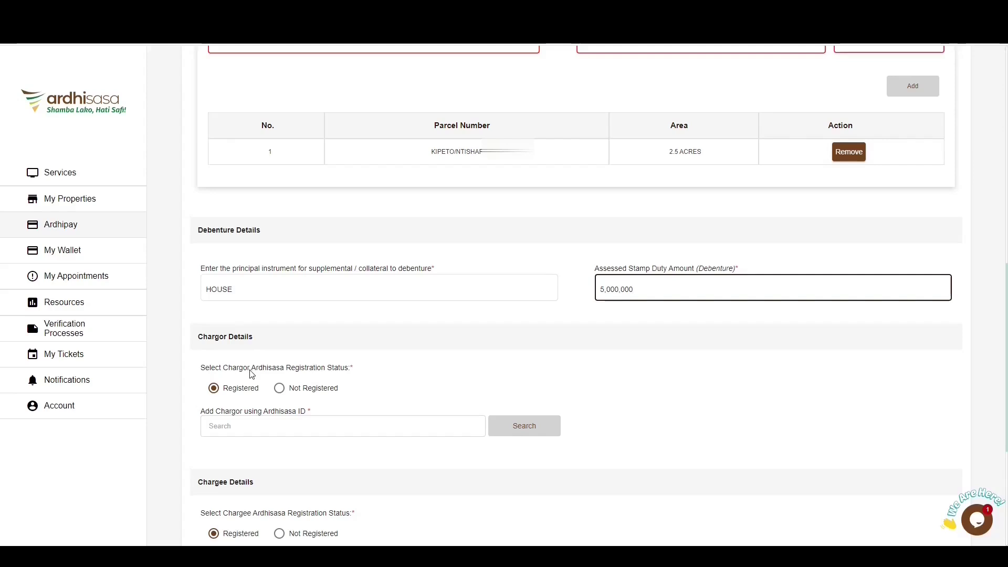
{"action": "left_click", "coordinate": [279, 428]}
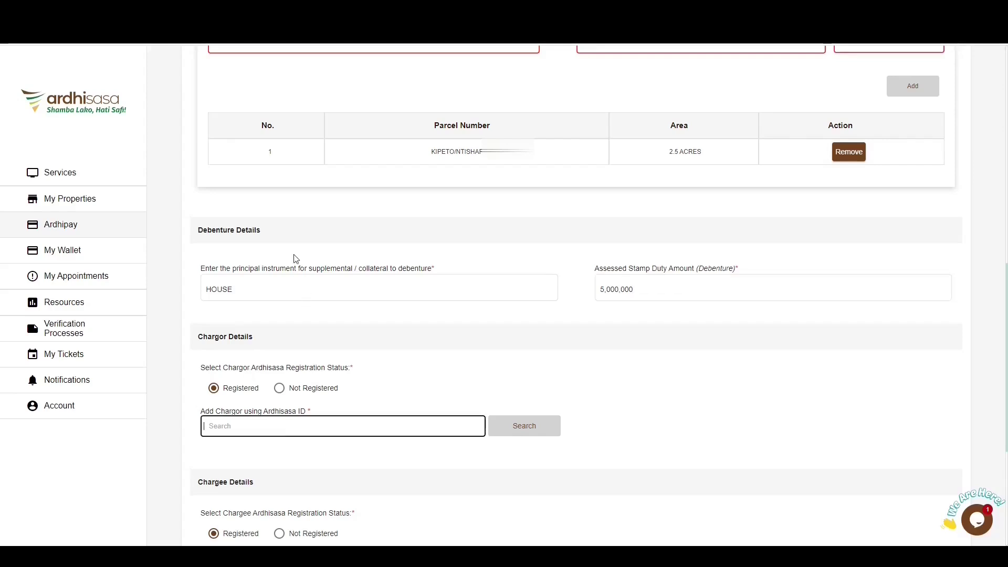
Step: Look up and add the registered chargor by Ardhisasa ID
{"action": "left_click", "coordinate": [535, 427]}
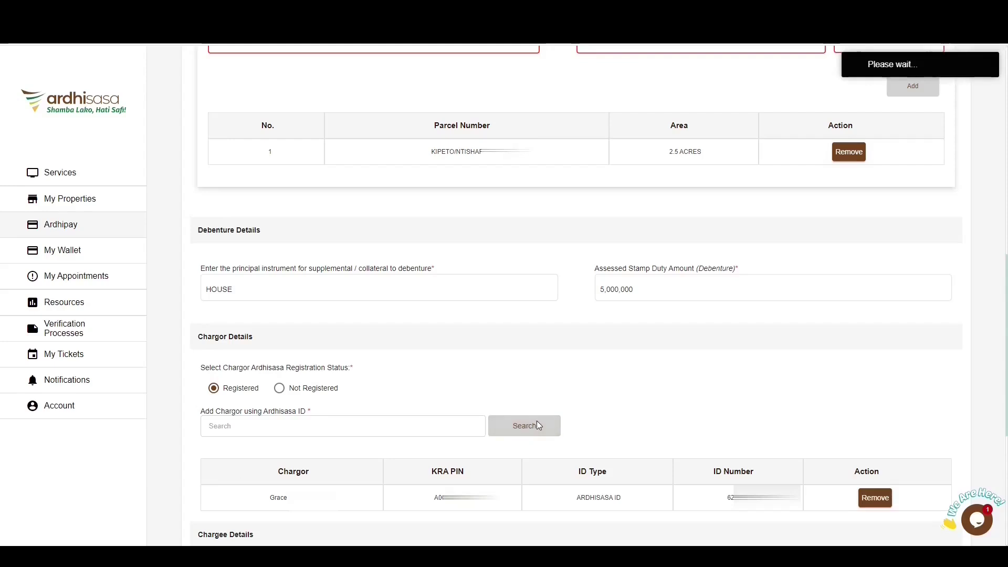
{"action": "scroll", "coordinate": [537, 421], "scroll_direction": "down", "scroll_amount": 1}
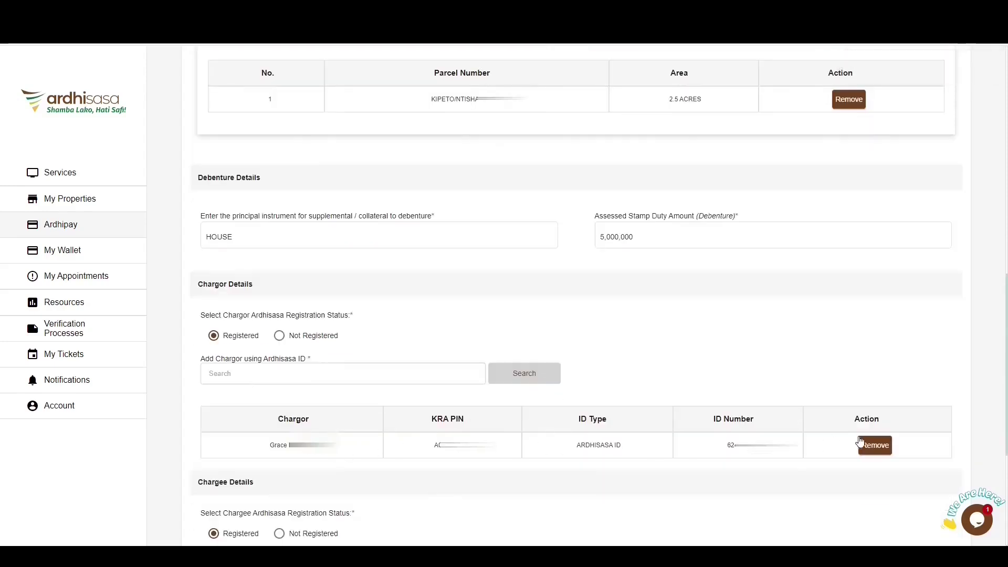
{"action": "left_click", "coordinate": [279, 336]}
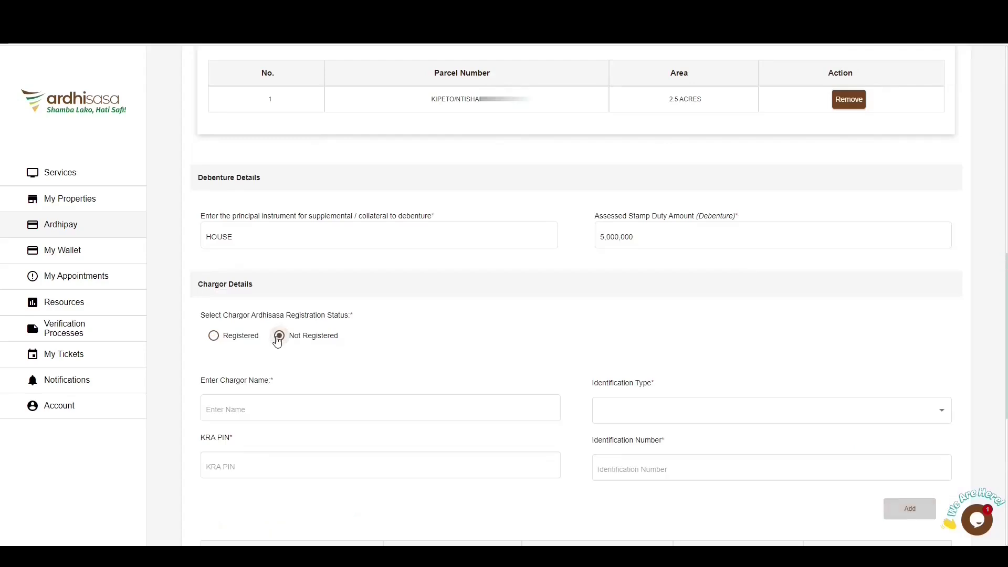
{"action": "left_click", "coordinate": [250, 388]}
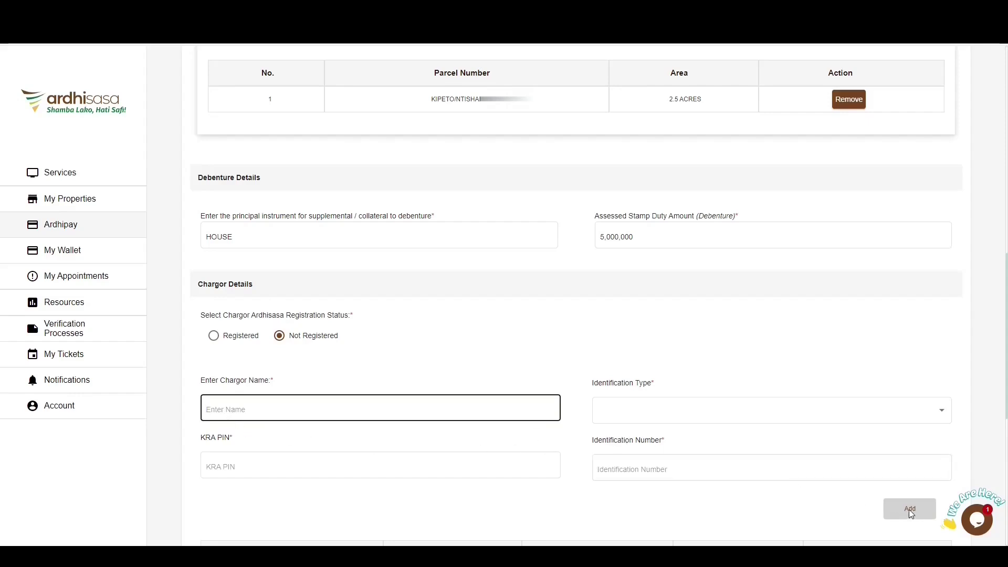
{"action": "left_click", "coordinate": [214, 336]}
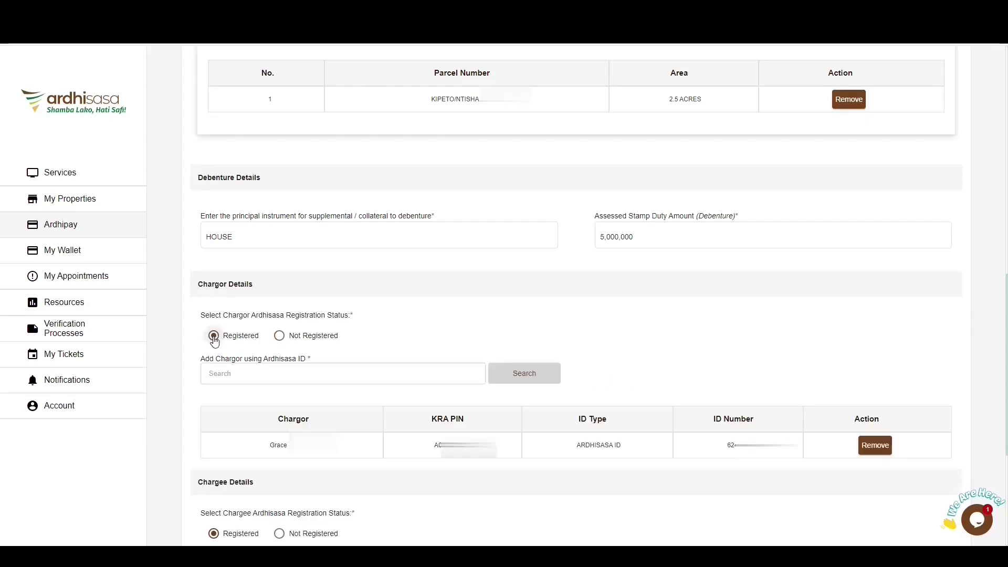
{"action": "scroll", "coordinate": [373, 424], "scroll_direction": "down", "scroll_amount": 2}
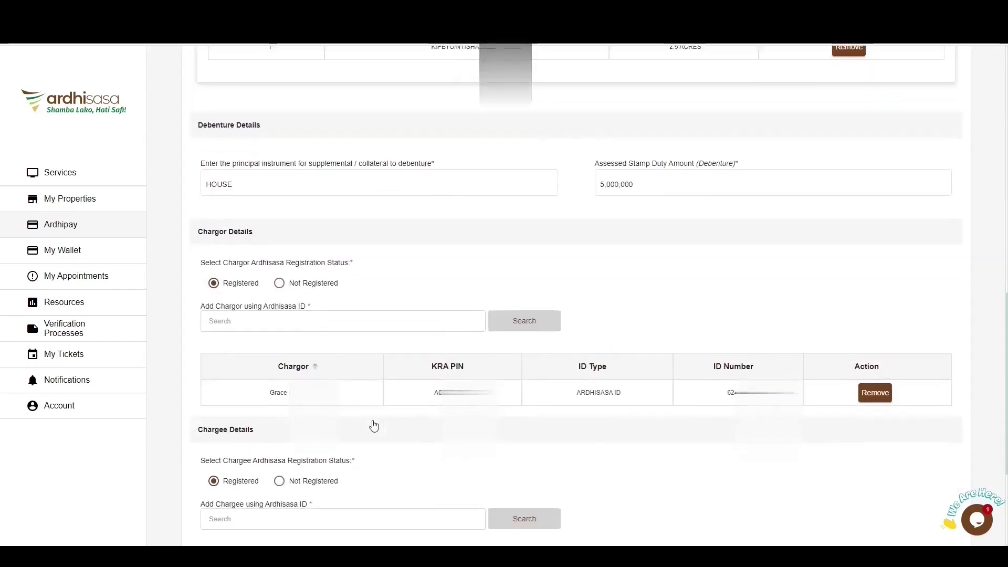
Step: Add KCB BANK as a non-registered chargee with its Company Registration Number and KRA PIN
{"action": "left_click", "coordinate": [279, 428]}
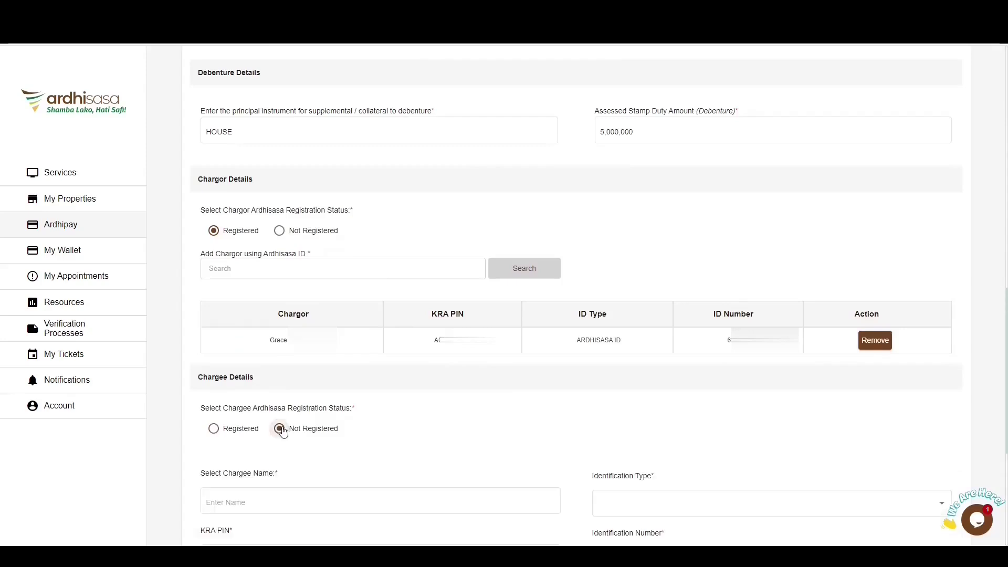
{"action": "scroll", "coordinate": [252, 410], "scroll_direction": "down", "scroll_amount": 2}
{"action": "left_click", "coordinate": [242, 396]}
{"action": "type", "text": "KCB BANK"}
{"action": "left_click", "coordinate": [693, 395]}
{"action": "left_click", "coordinate": [693, 467]}
{"action": "left_click", "coordinate": [625, 455]}
{"action": "type", "text": "03"}
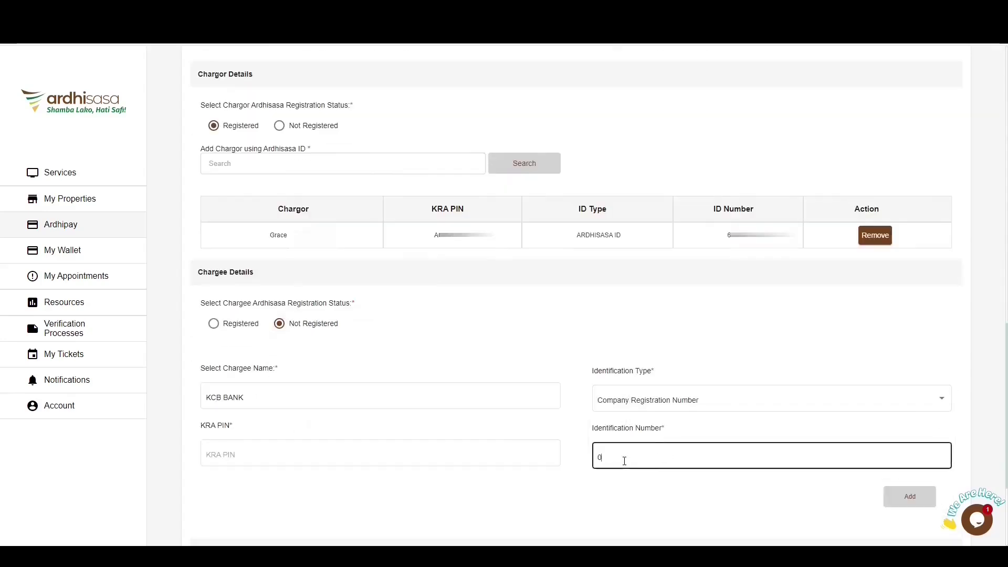
{"action": "left_click", "coordinate": [378, 455]}
{"action": "type", "text": "C."}
{"action": "scroll", "coordinate": [932, 473], "scroll_direction": "down", "scroll_amount": 2}
{"action": "left_click", "coordinate": [932, 390]}
{"action": "scroll", "coordinate": [799, 385], "scroll_direction": "down", "scroll_amount": 2}
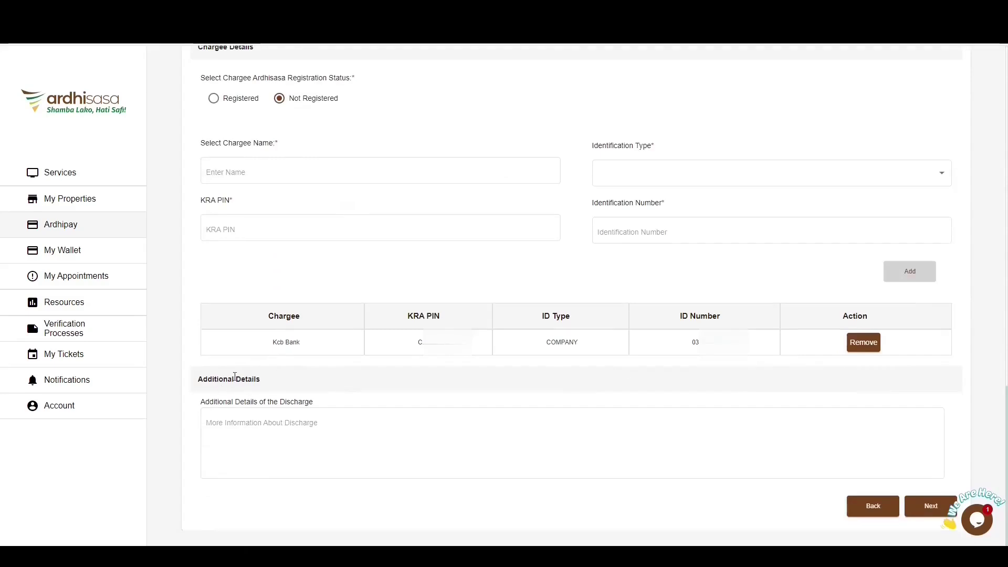
{"action": "left_click", "coordinate": [227, 423]}
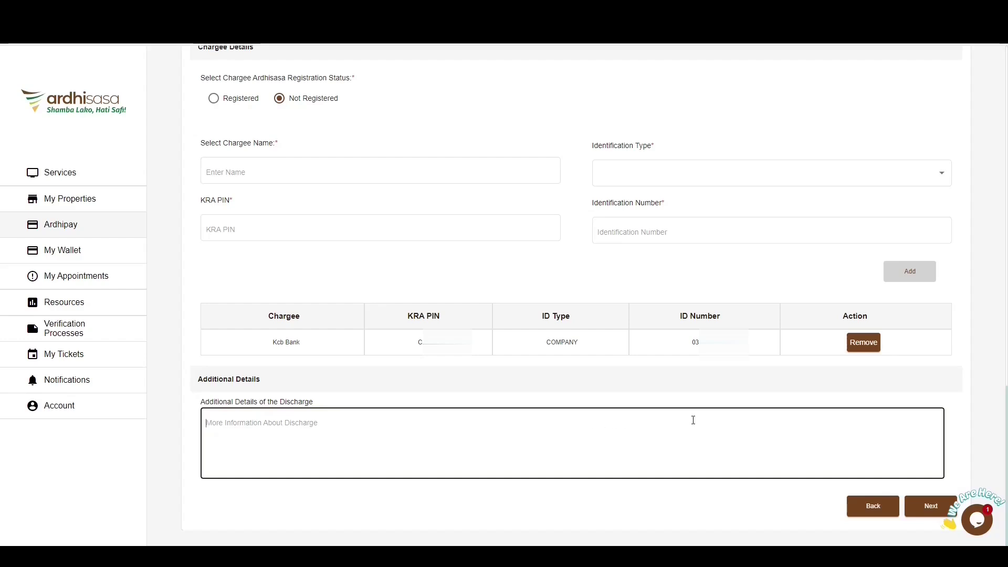
Step: Attach Assessment slip.jpg and an extra file named 'Charge document', then go to Verify Details
{"action": "left_click", "coordinate": [931, 508]}
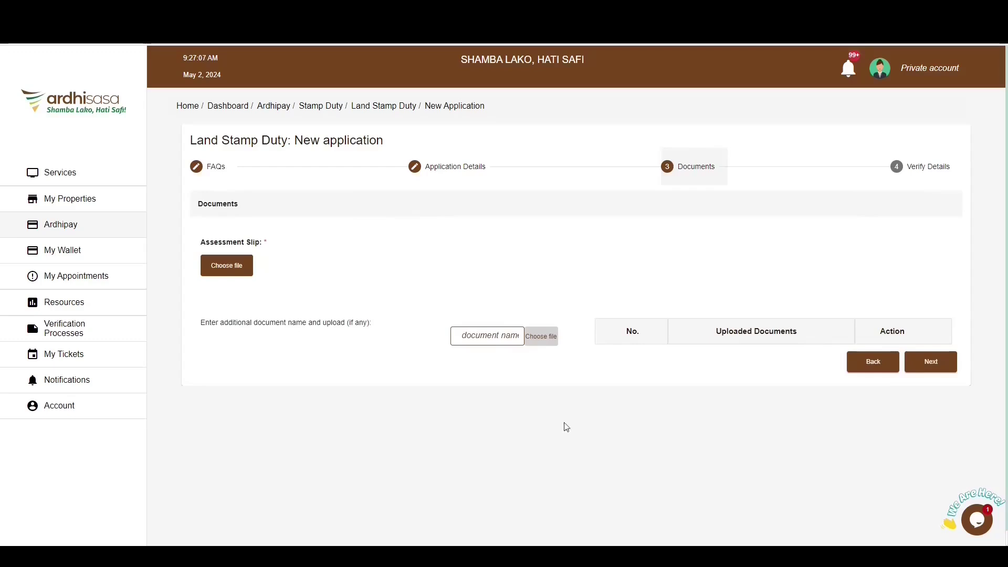
{"action": "left_click", "coordinate": [232, 274]}
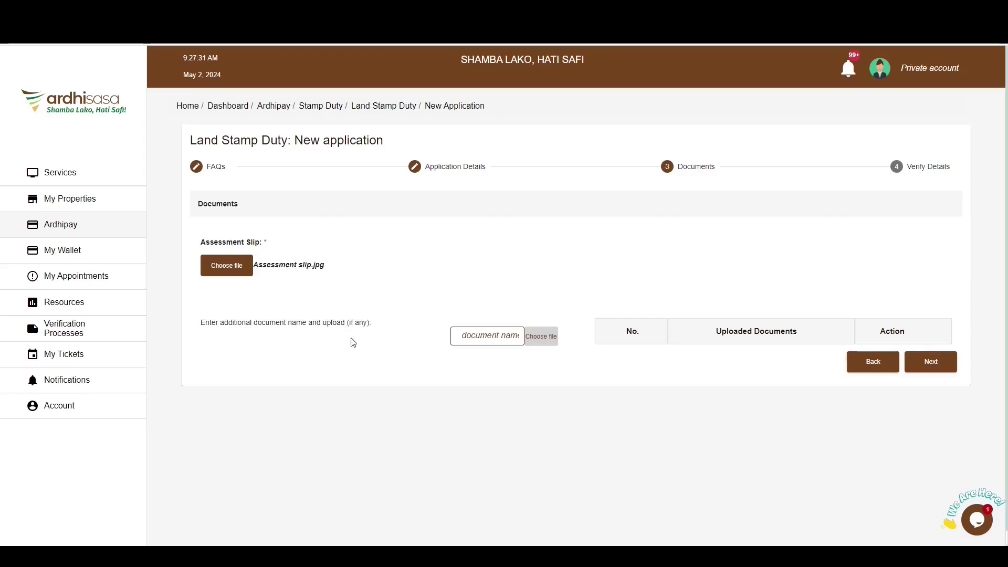
{"action": "left_click", "coordinate": [473, 342]}
{"action": "type", "text": "Charge document"}
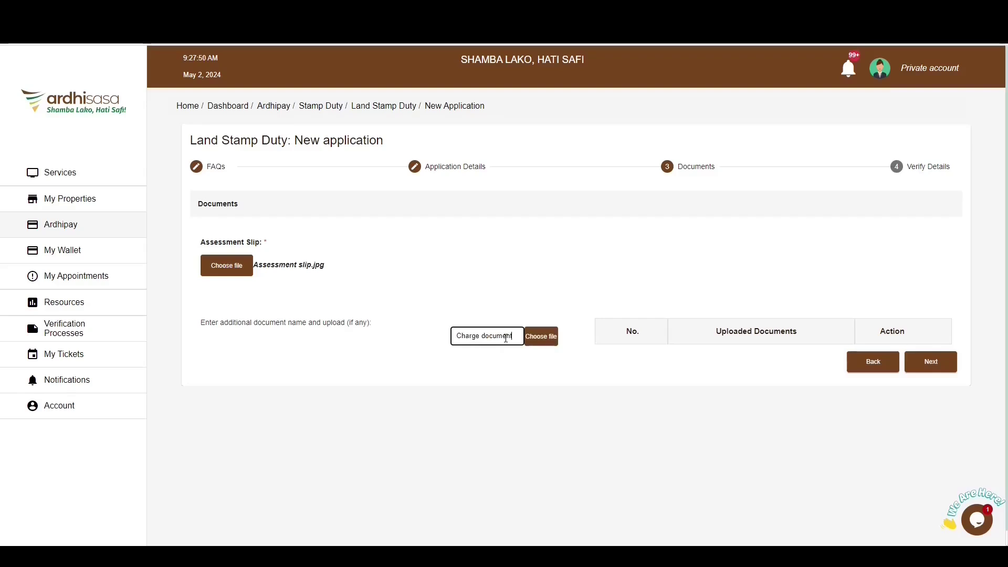
{"action": "left_click", "coordinate": [540, 340]}
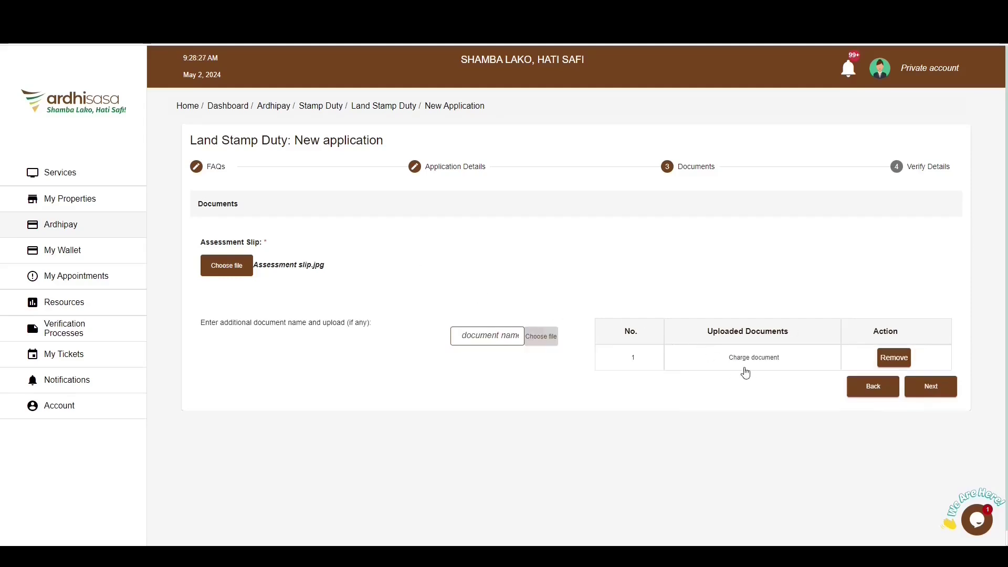
{"action": "left_click", "coordinate": [934, 387]}
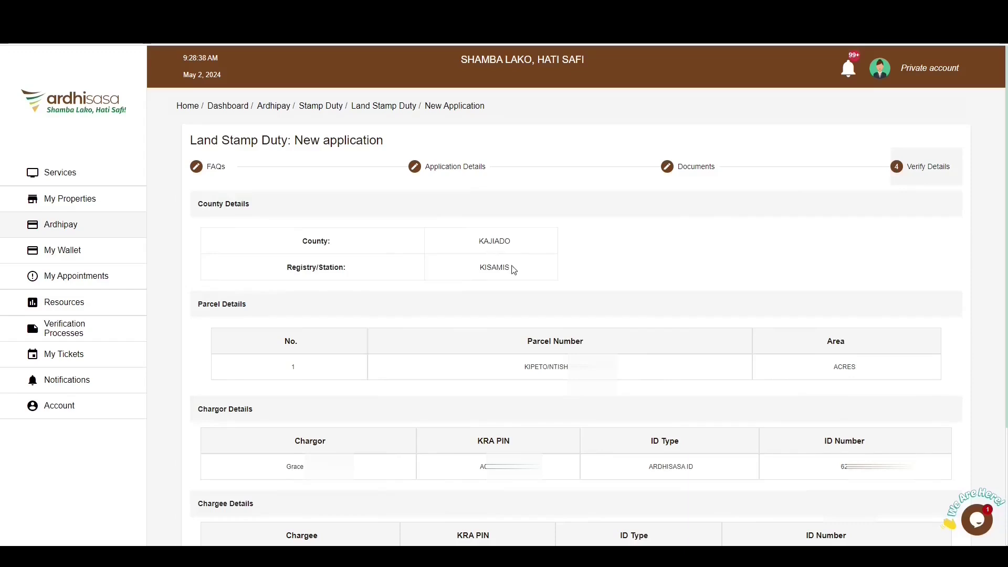
Step: Review the Verify Details summary of the Land Stamp Duty discharge application
{"action": "scroll", "coordinate": [512, 271], "scroll_direction": "down", "scroll_amount": 1}
{"action": "scroll", "coordinate": [512, 271], "scroll_direction": "down", "scroll_amount": 1}
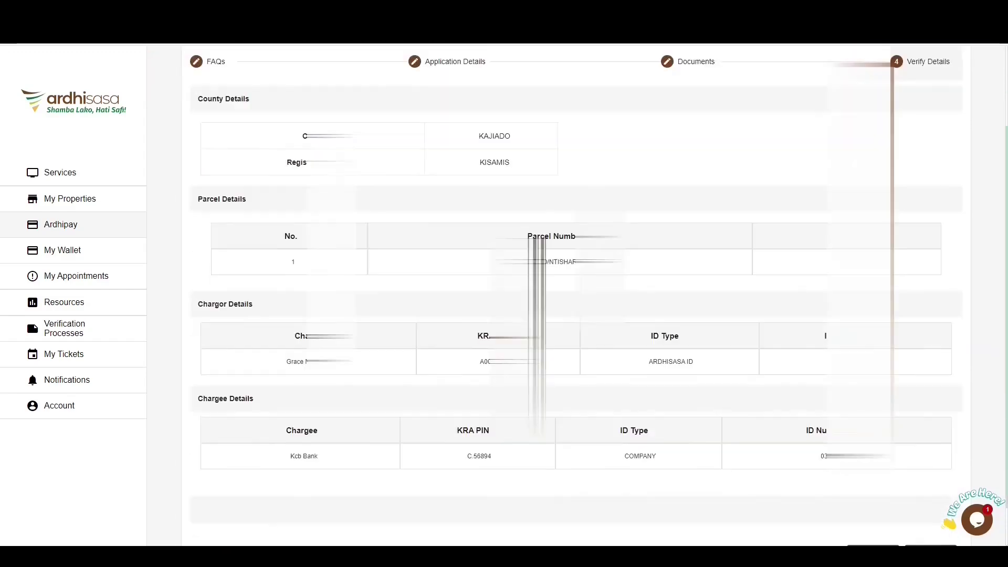
{"action": "scroll", "coordinate": [512, 271], "scroll_direction": "down", "scroll_amount": 1}
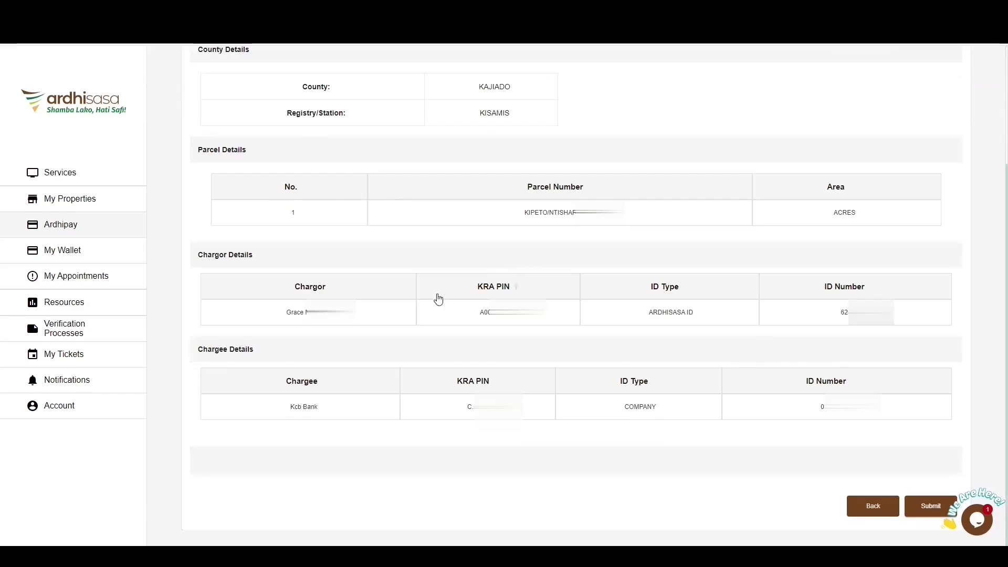
{"action": "scroll", "coordinate": [494, 361], "scroll_direction": "up", "scroll_amount": 1}
{"action": "scroll", "coordinate": [490, 361], "scroll_direction": "up", "scroll_amount": 2}
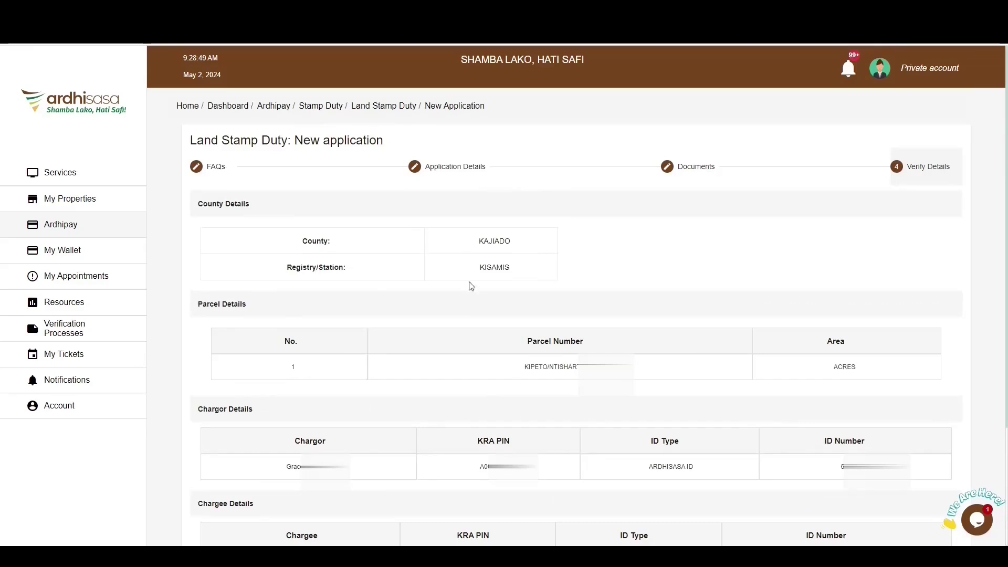
Step: Recheck Application Details and Documents, then submit the discharge application and confirm Yes
{"action": "left_click", "coordinate": [462, 177]}
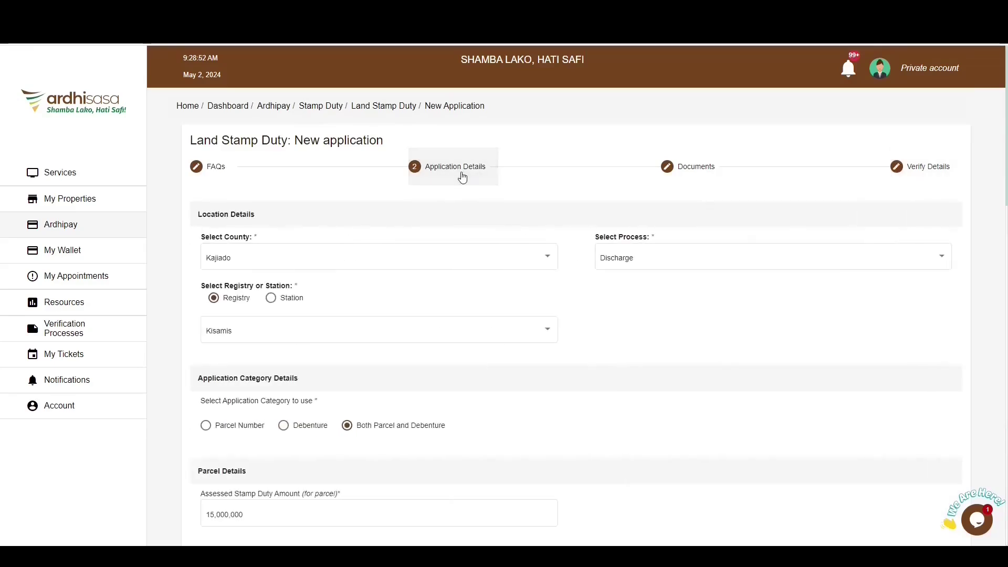
{"action": "left_click", "coordinate": [720, 164]}
{"action": "left_click", "coordinate": [954, 164]}
{"action": "scroll", "coordinate": [915, 184], "scroll_direction": "down", "scroll_amount": 2}
{"action": "scroll", "coordinate": [914, 184], "scroll_direction": "down", "scroll_amount": 1}
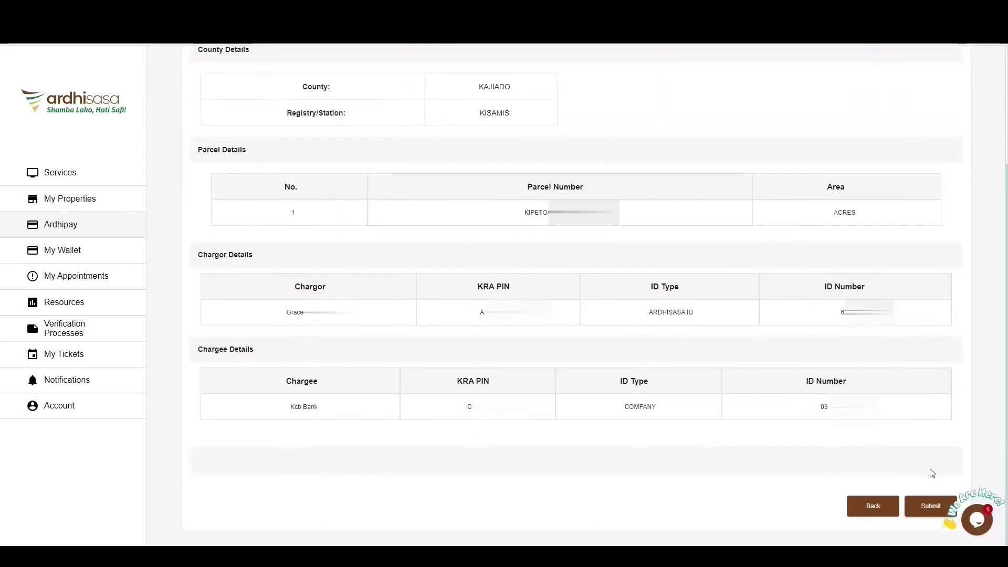
{"action": "left_click", "coordinate": [929, 506]}
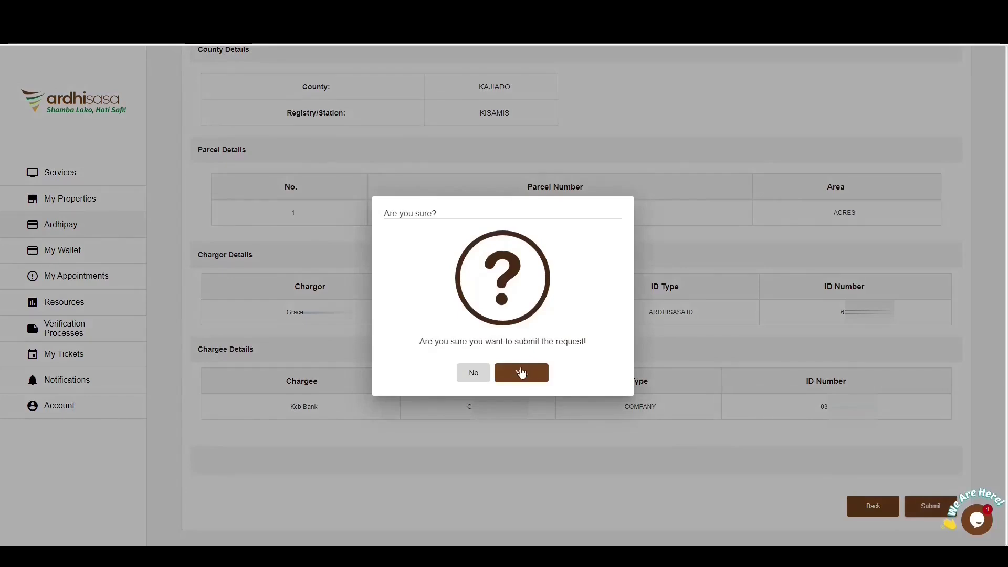
{"action": "left_click", "coordinate": [521, 373]}
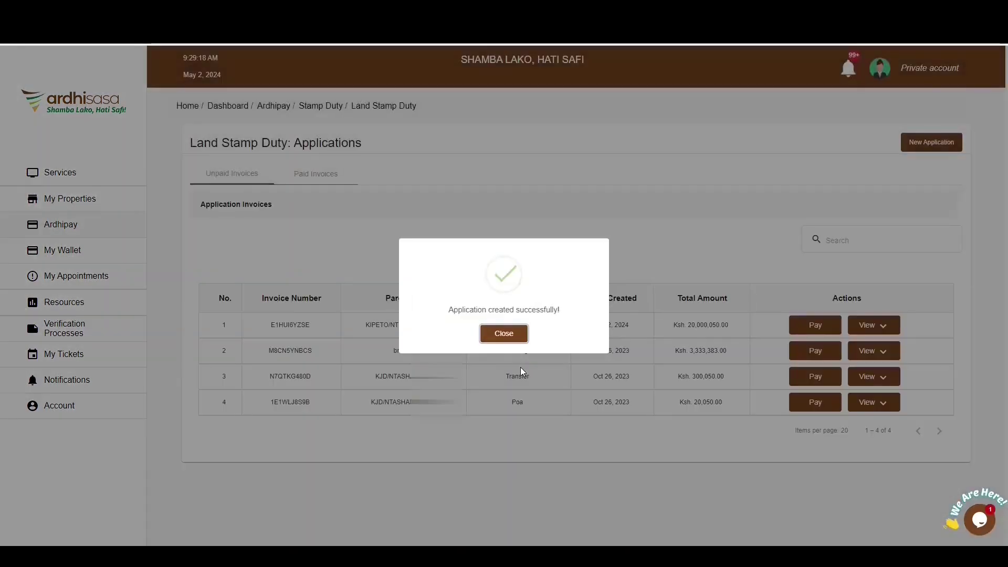
Step: Dismiss the success message and return to Stamp Duty, with the Ksh. 20,000,050.00 Discharge invoice listed
{"action": "left_click", "coordinate": [503, 336]}
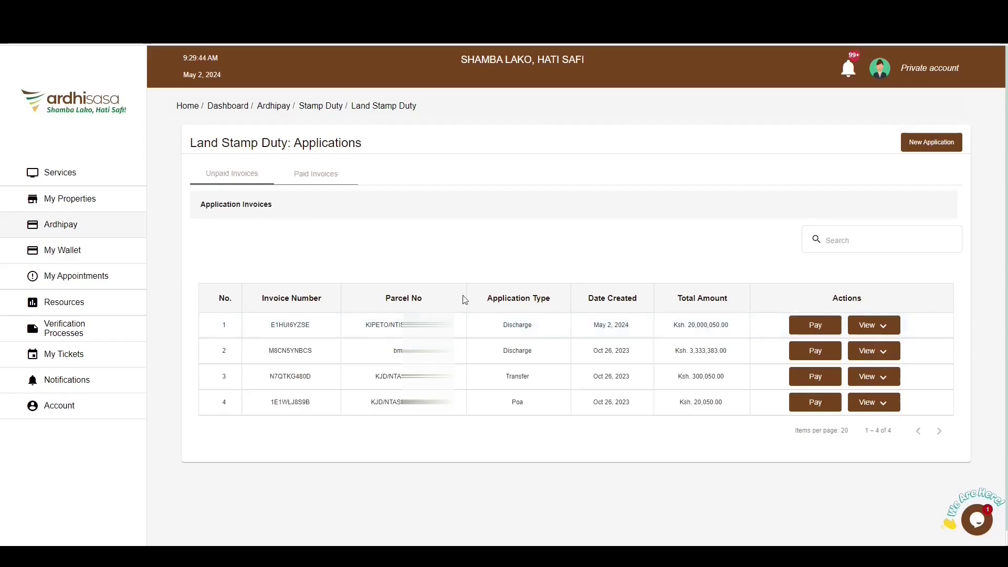
{"action": "left_click", "coordinate": [306, 105]}
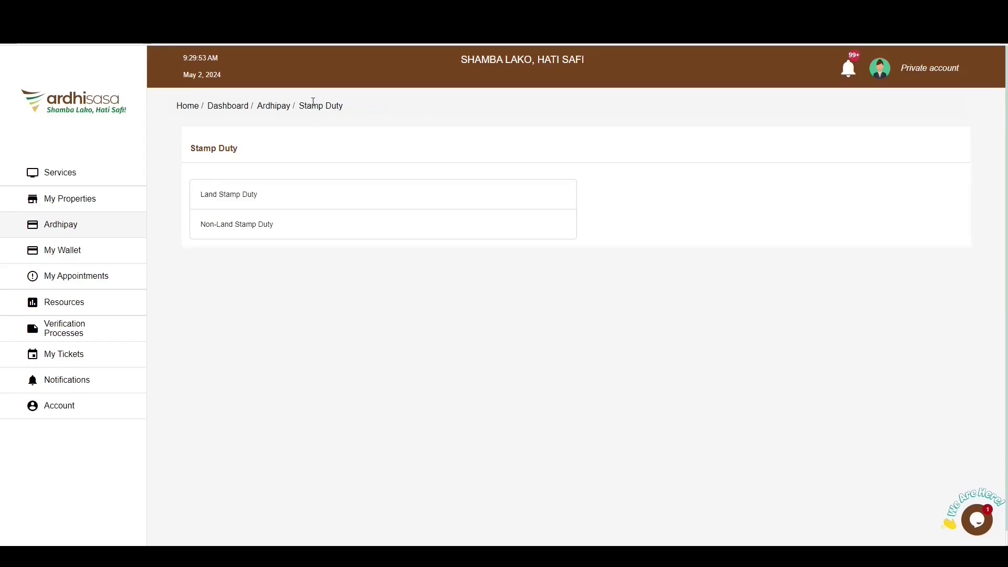
Step: Start a new Non-Land Stamp Duty application, expand its four FAQs, and reach Application Details
{"action": "left_click", "coordinate": [287, 225]}
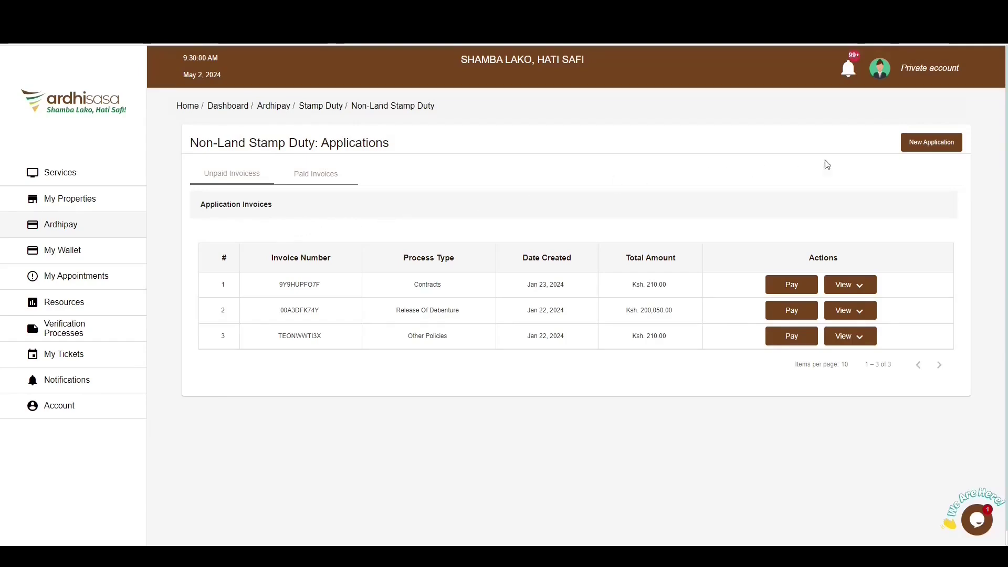
{"action": "left_click", "coordinate": [926, 139]}
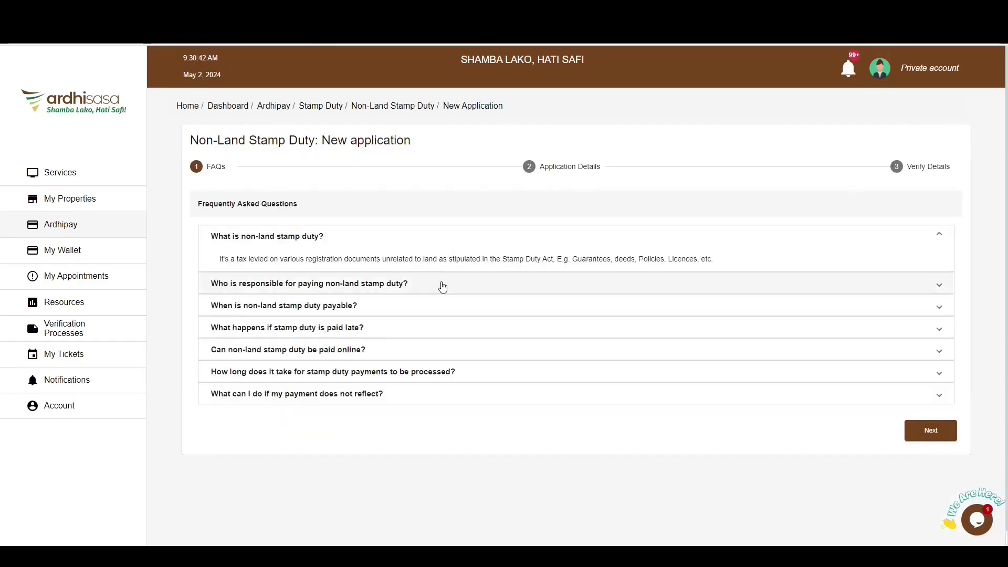
{"action": "left_click", "coordinate": [443, 283]}
{"action": "left_click", "coordinate": [399, 316]}
{"action": "left_click", "coordinate": [367, 362]}
{"action": "left_click", "coordinate": [335, 409]}
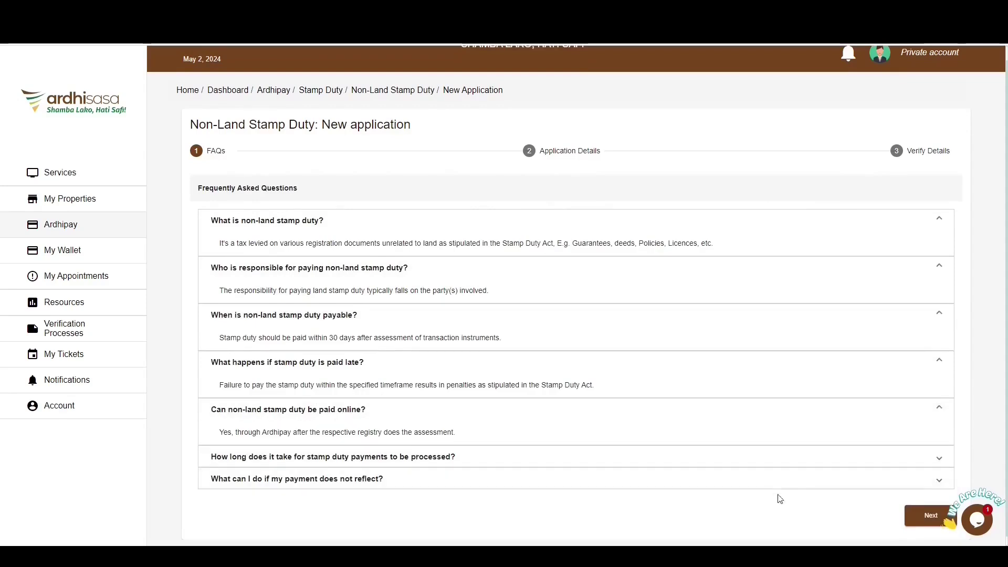
{"action": "left_click", "coordinate": [925, 522]}
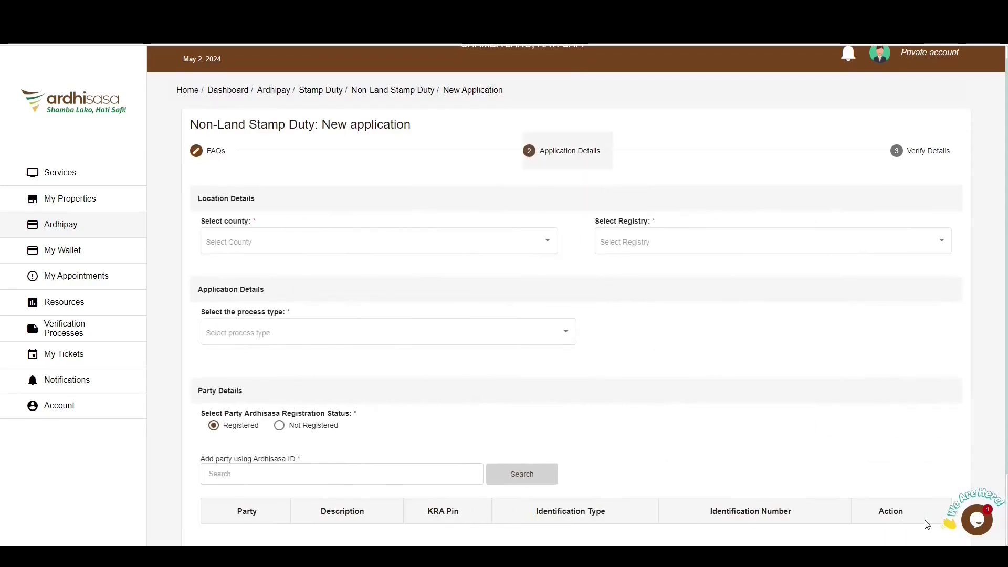
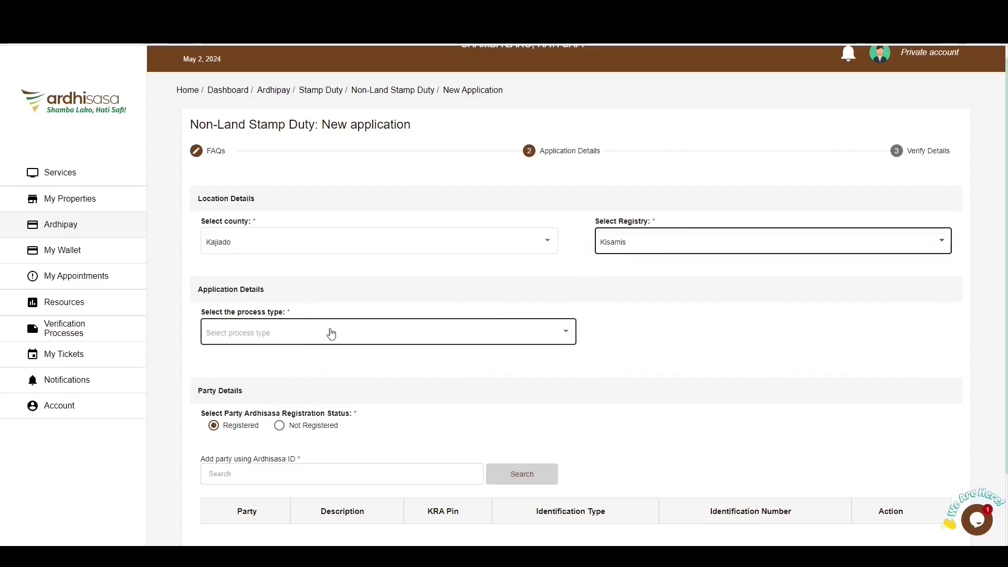
Step: Choose Release Of Debenture as the application's process type
{"action": "left_click", "coordinate": [347, 335]}
{"action": "scroll", "coordinate": [347, 336], "scroll_direction": "down", "scroll_amount": 7}
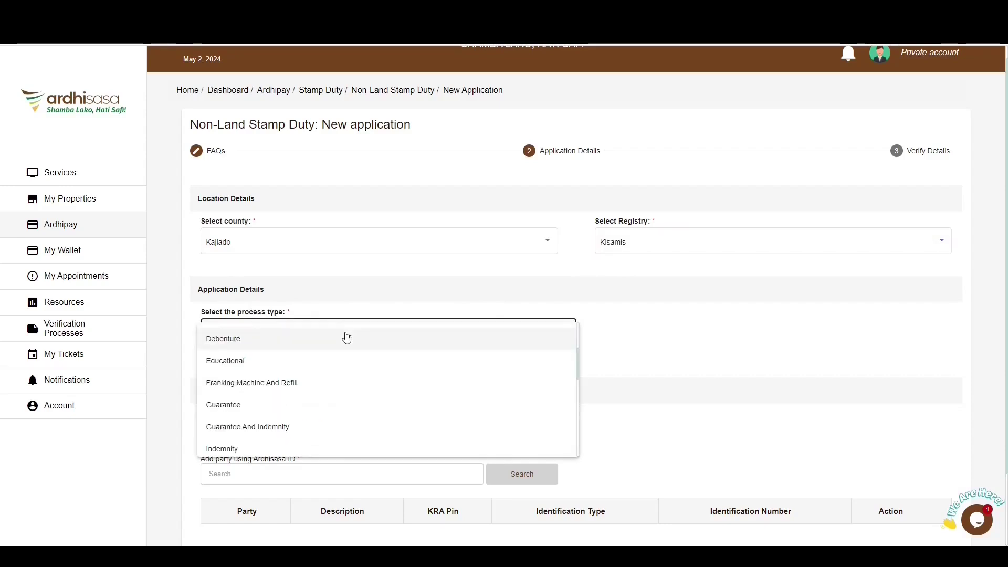
{"action": "scroll", "coordinate": [346, 339], "scroll_direction": "down", "scroll_amount": 3}
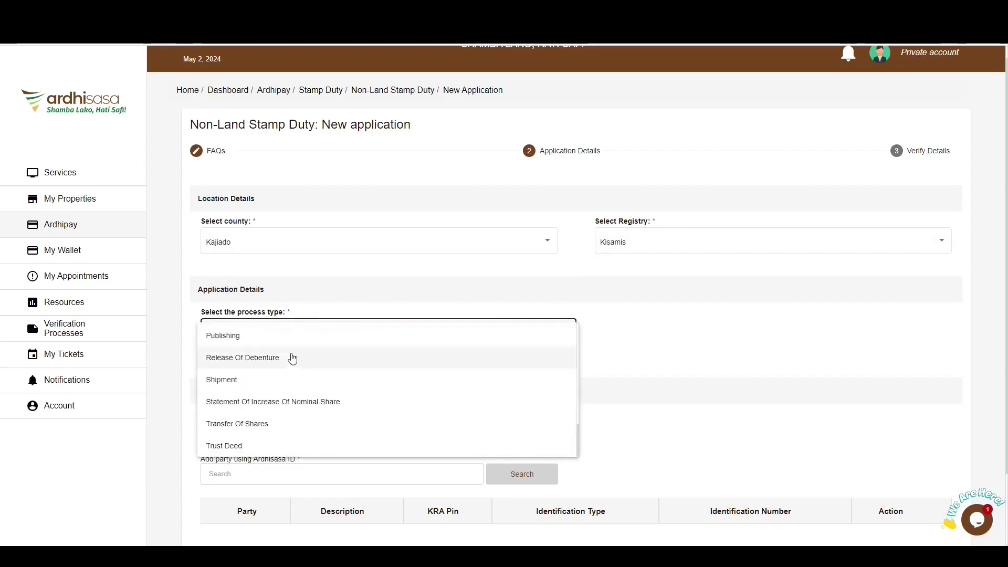
{"action": "left_click", "coordinate": [276, 355]}
Step: Enter 5000000 as the assessed stamp duty amount and HOUSE as the principal instrument
{"action": "left_click", "coordinate": [298, 393]}
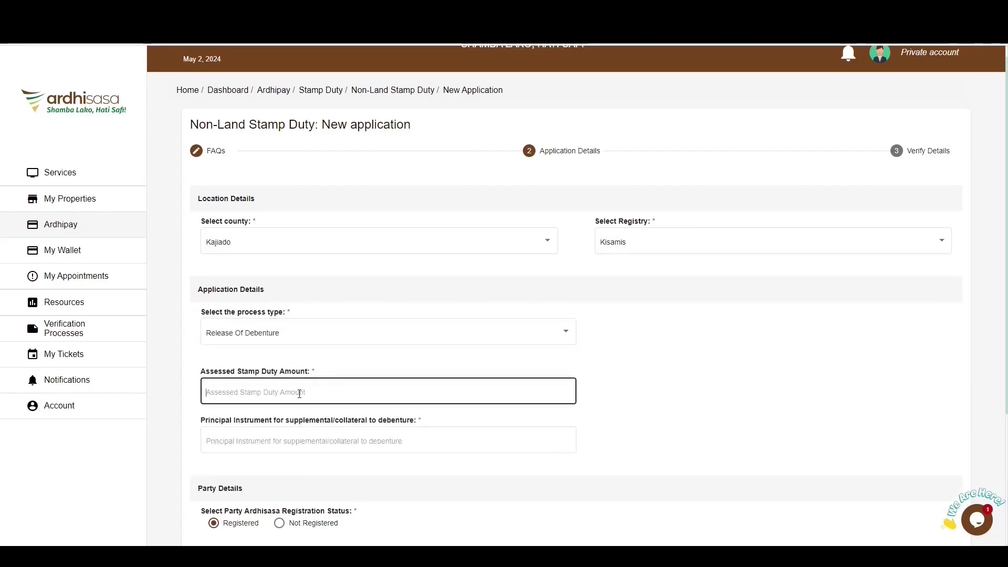
{"action": "type", "text": "5000000"}
{"action": "left_click", "coordinate": [309, 440]}
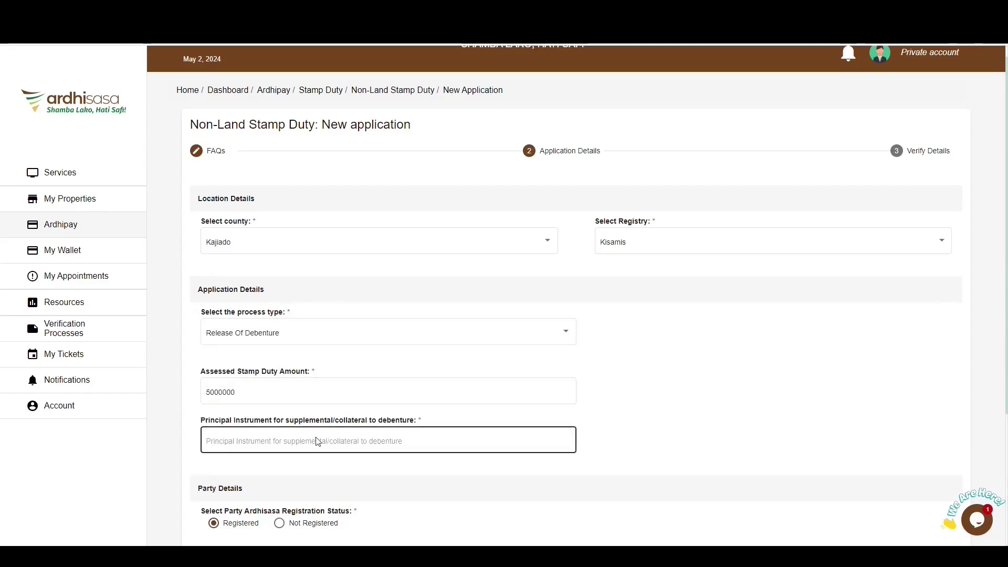
{"action": "type", "text": "HOUSE"}
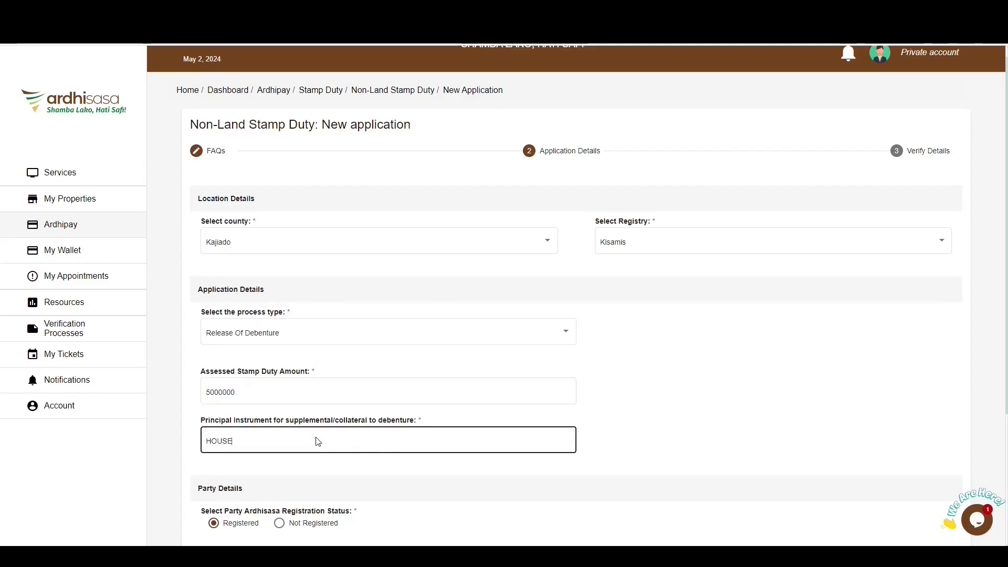
{"action": "scroll", "coordinate": [318, 441], "scroll_direction": "down", "scroll_amount": 2}
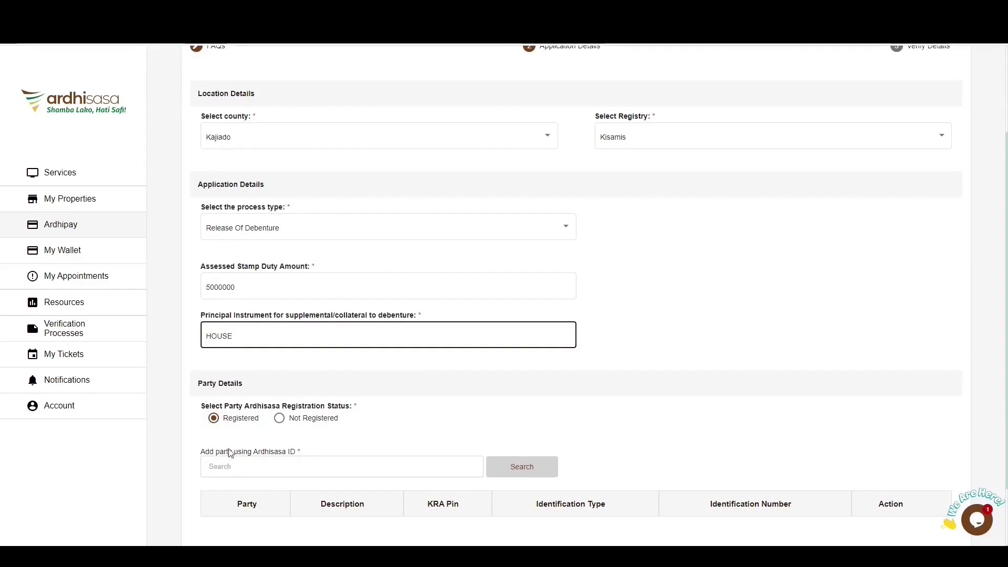
Step: Look up the registered party by pasted Ardhisasa ID and add them described as Chargor
{"action": "left_click", "coordinate": [231, 465]}
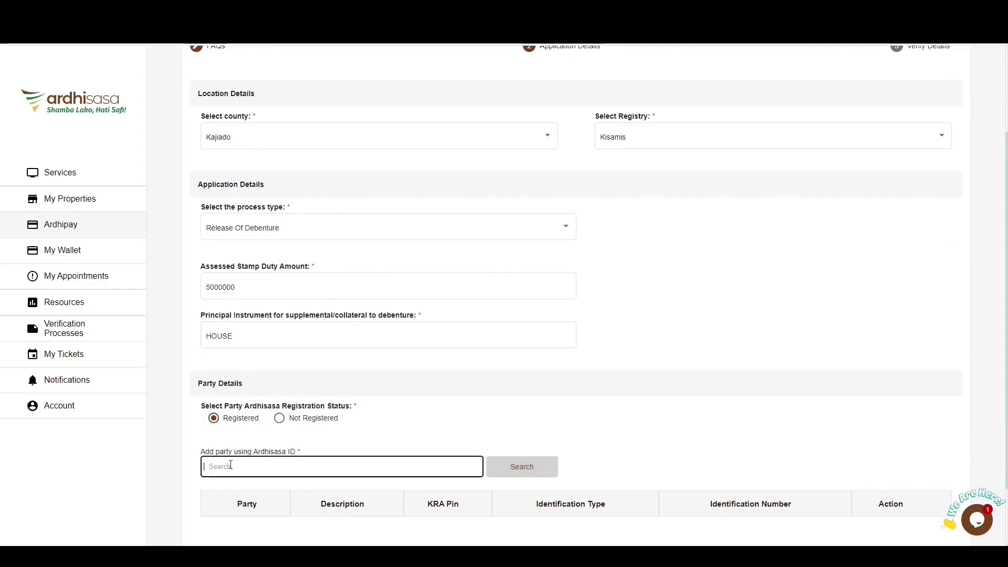
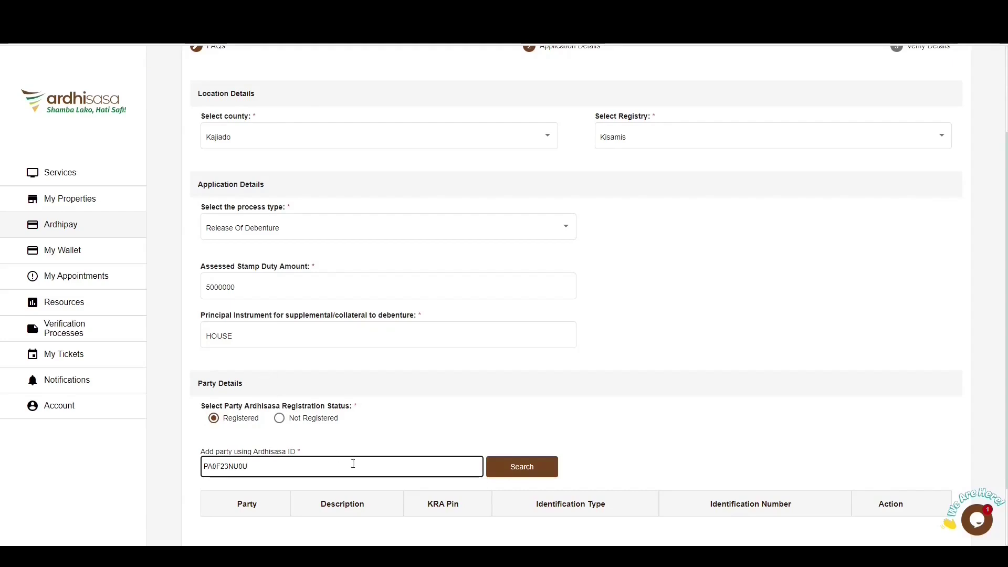
{"action": "left_click", "coordinate": [494, 473]}
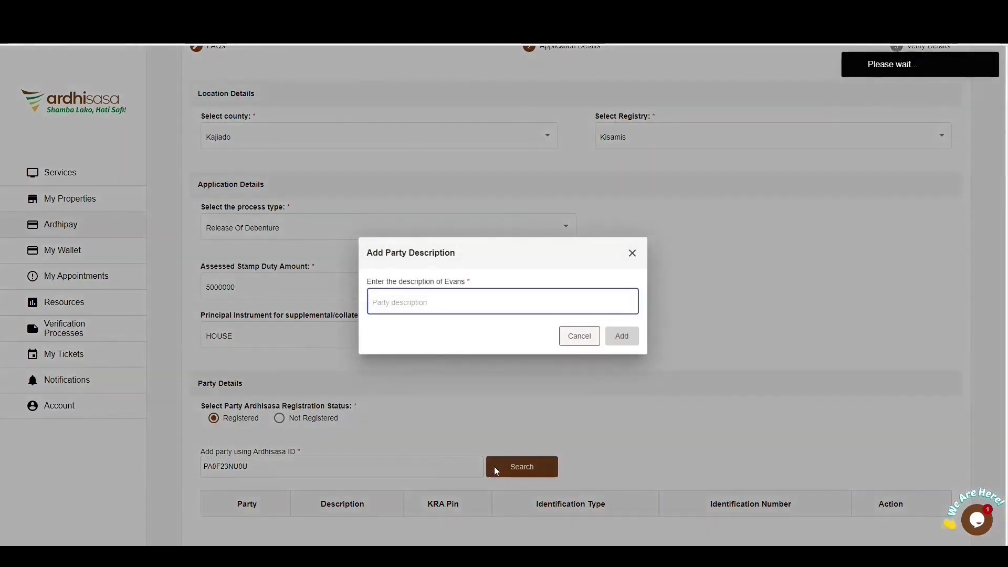
{"action": "type", "text": "C"}
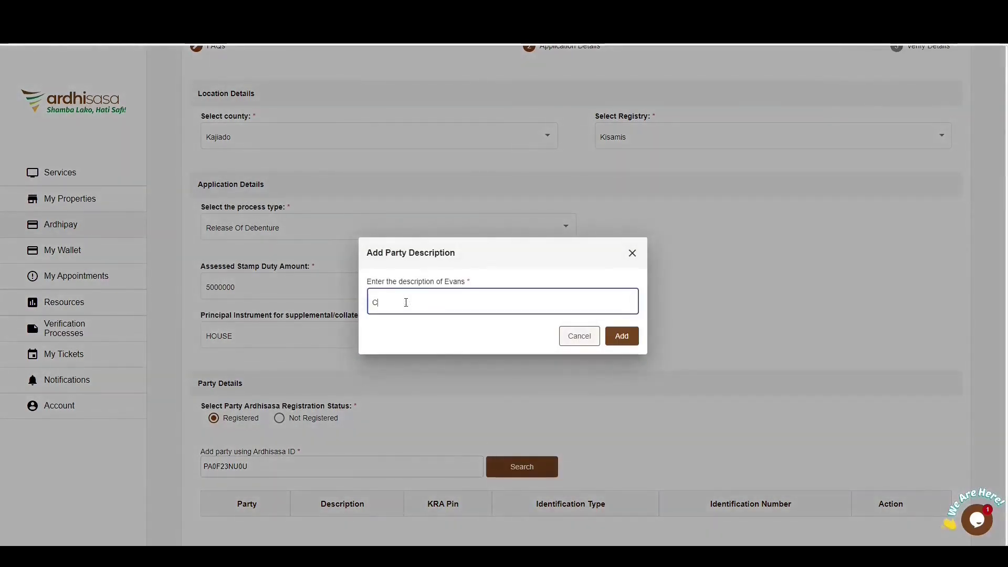
{"action": "type", "text": "hargor"}
{"action": "left_click", "coordinate": [623, 336]}
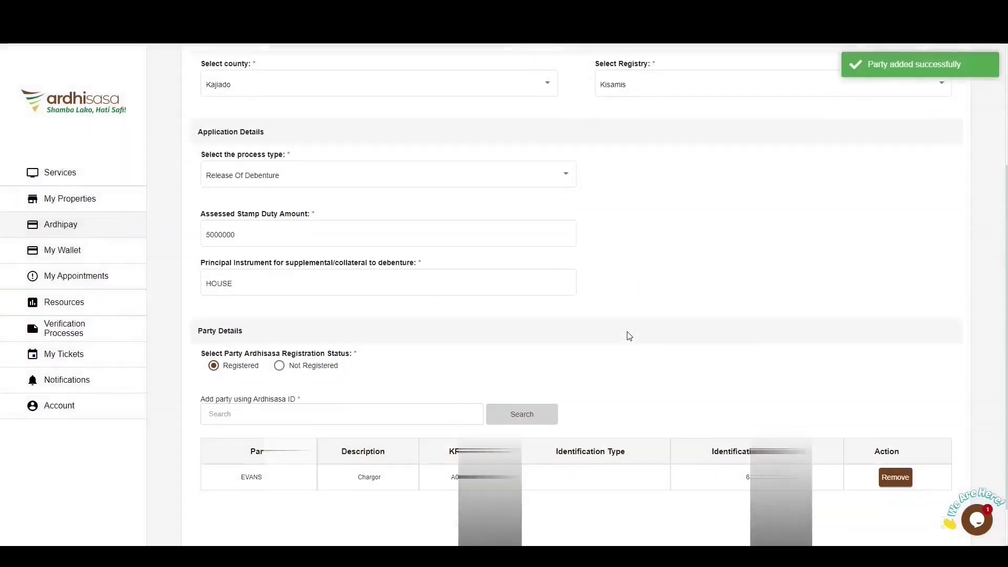
{"action": "scroll", "coordinate": [630, 336], "scroll_direction": "down", "scroll_amount": 1}
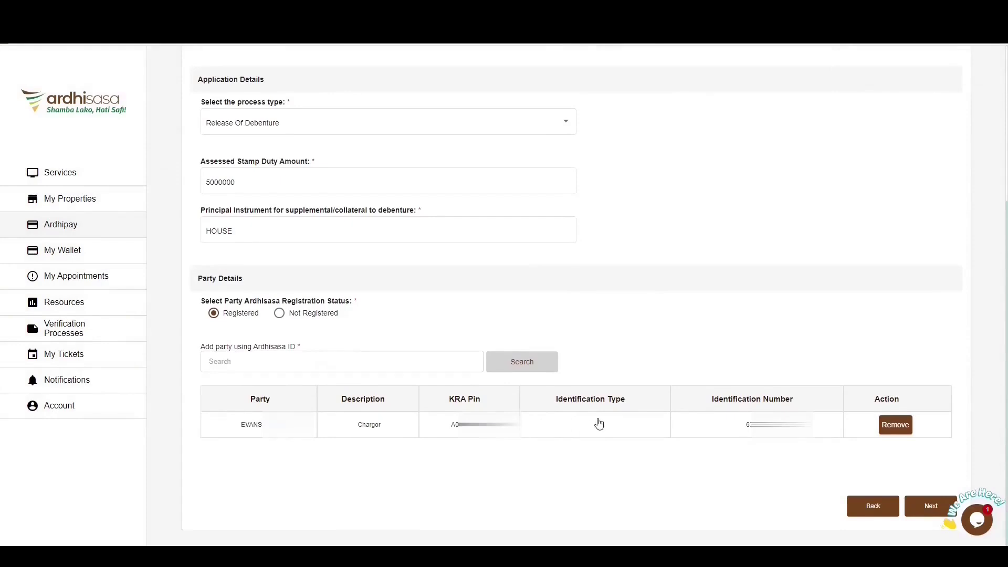
Step: Start an unregistered party named KCB BANK, described as CHARGEE, with Company Registration Number ID type
{"action": "left_click", "coordinate": [280, 313]}
{"action": "scroll", "coordinate": [348, 300], "scroll_direction": "down", "scroll_amount": 1}
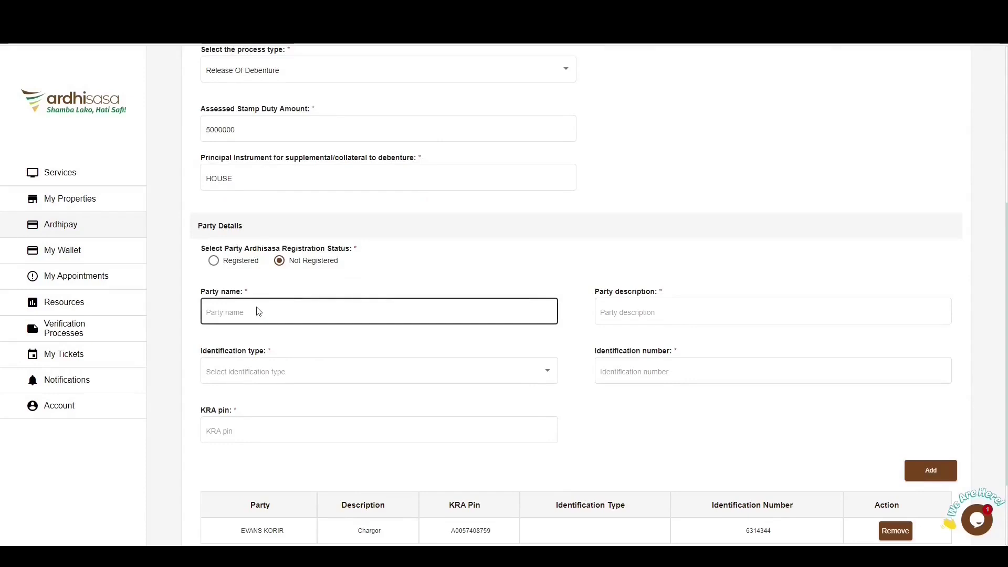
{"action": "type", "text": "KCB BANK"}
{"action": "left_click", "coordinate": [609, 311]}
{"action": "type", "text": "CHARGEE"}
{"action": "left_click", "coordinate": [514, 378]}
{"action": "left_click", "coordinate": [383, 437]}
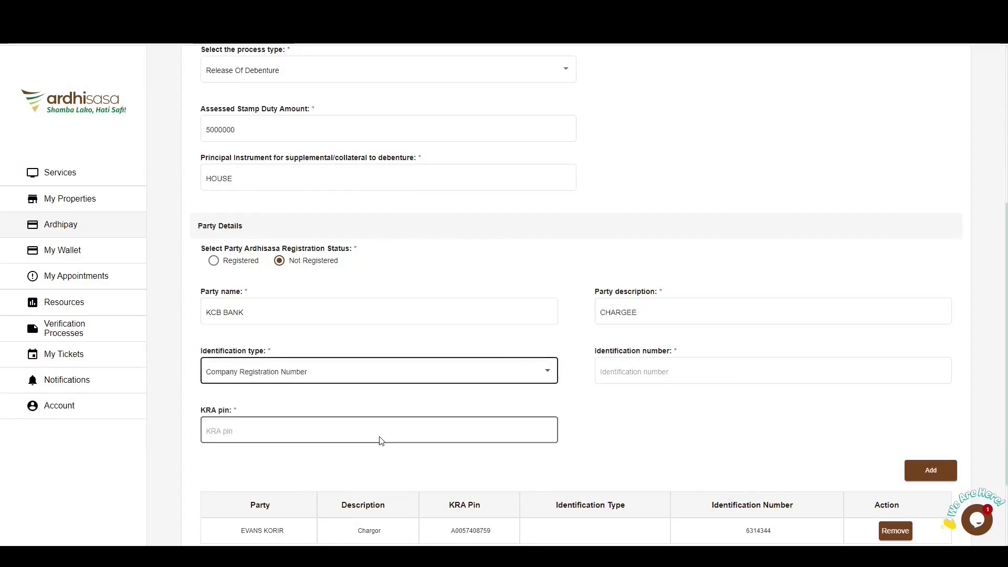
Step: Enter the party's registration number and KRA pin, then add KCB BANK to the party table
{"action": "left_click", "coordinate": [646, 370]}
{"action": "type", "text": "01"}
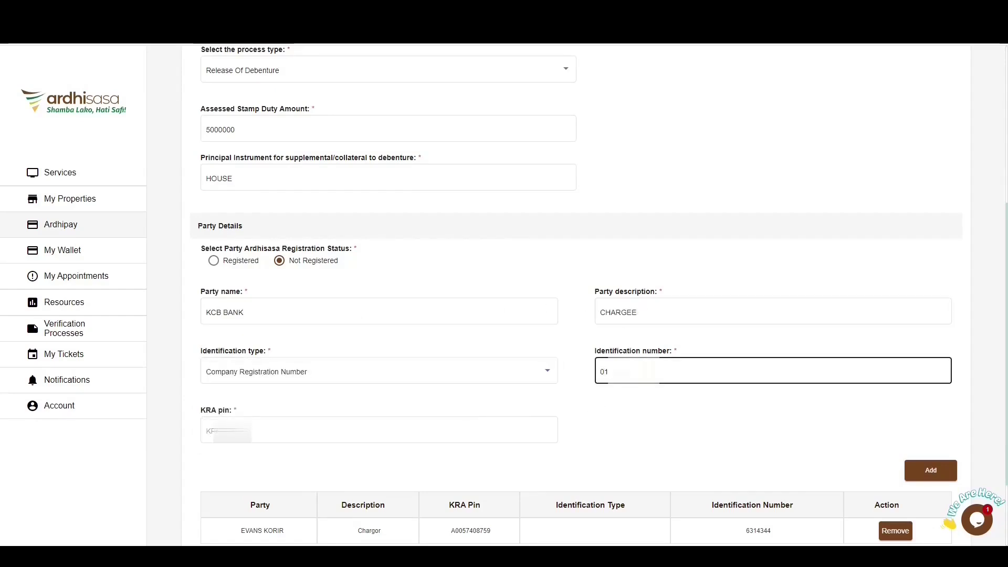
{"action": "left_click", "coordinate": [483, 426]}
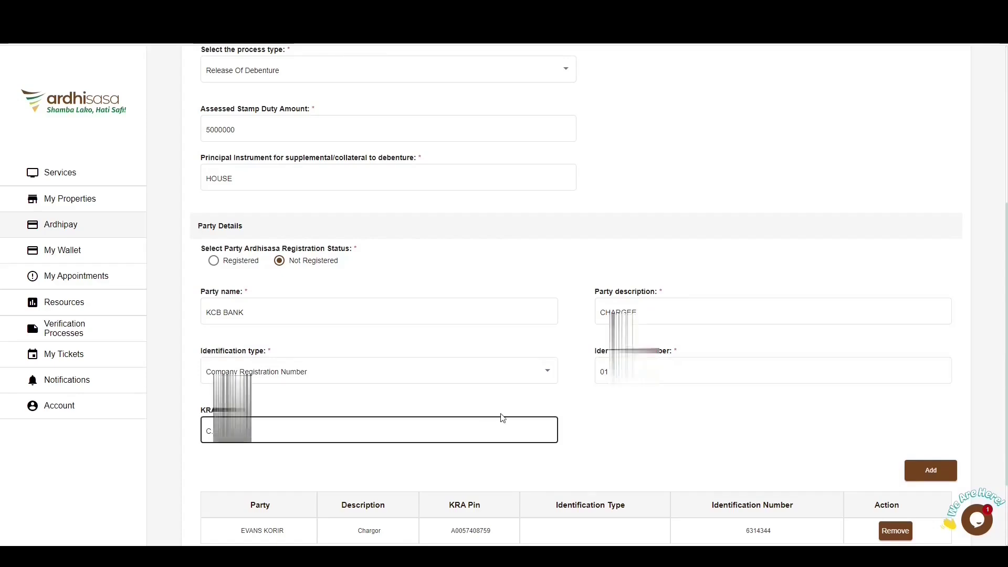
{"action": "scroll", "coordinate": [502, 419], "scroll_direction": "down", "scroll_amount": 1}
{"action": "left_click", "coordinate": [931, 419]}
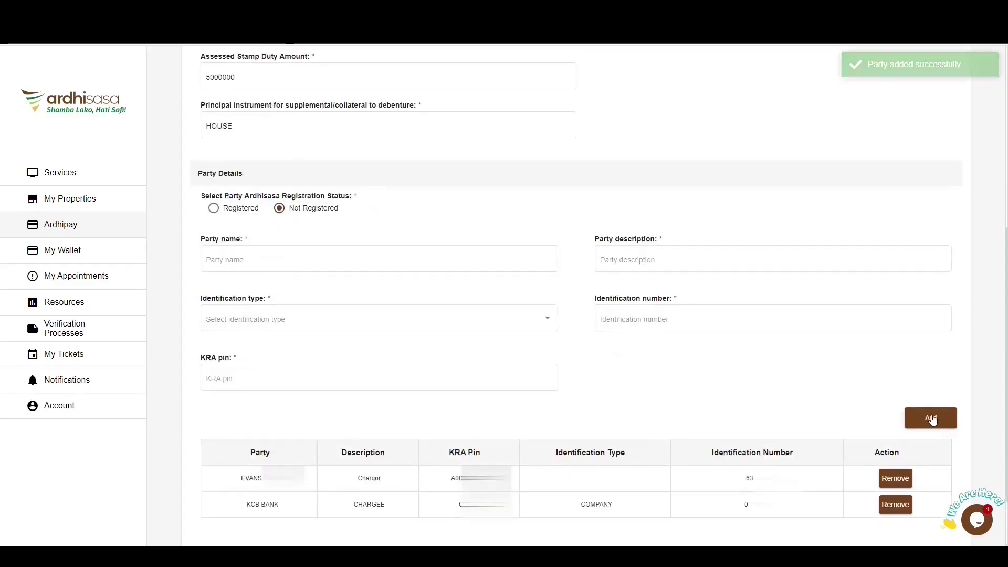
{"action": "scroll", "coordinate": [597, 347], "scroll_direction": "down", "scroll_amount": 1}
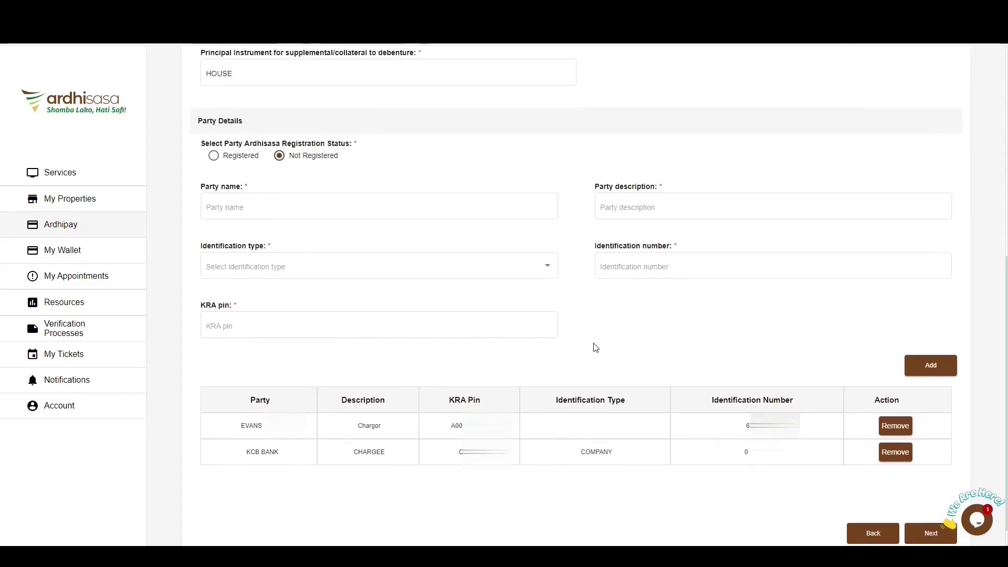
{"action": "scroll", "coordinate": [595, 348], "scroll_direction": "down", "scroll_amount": 1}
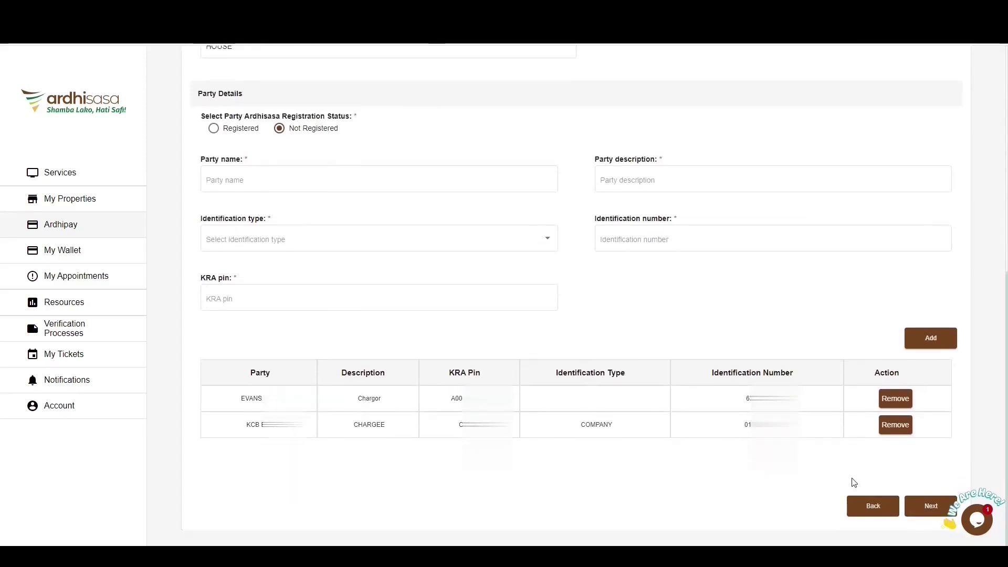
Step: Review the application details and verification summary, then submit the application and confirm
{"action": "left_click", "coordinate": [928, 508]}
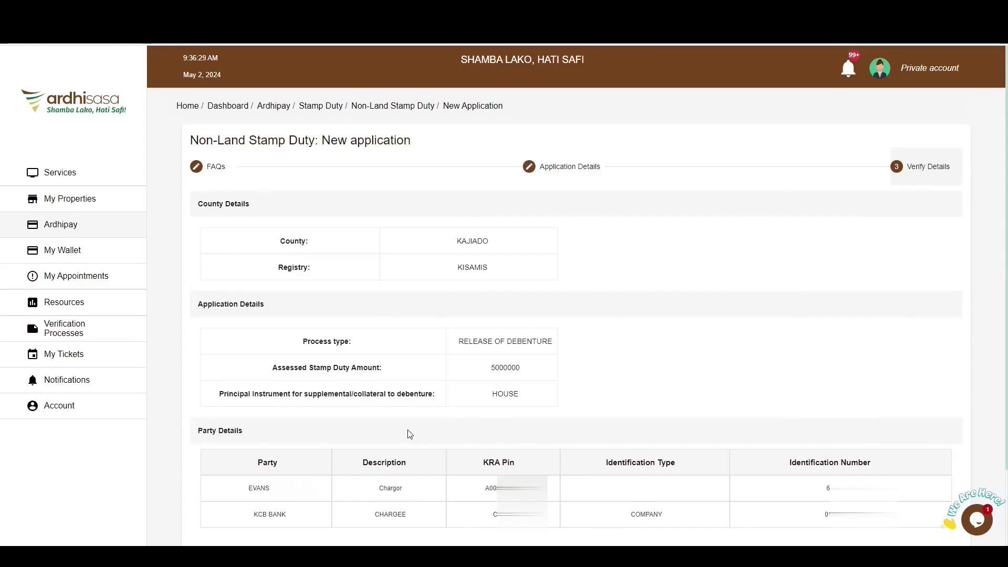
{"action": "scroll", "coordinate": [410, 433], "scroll_direction": "down", "scroll_amount": 2}
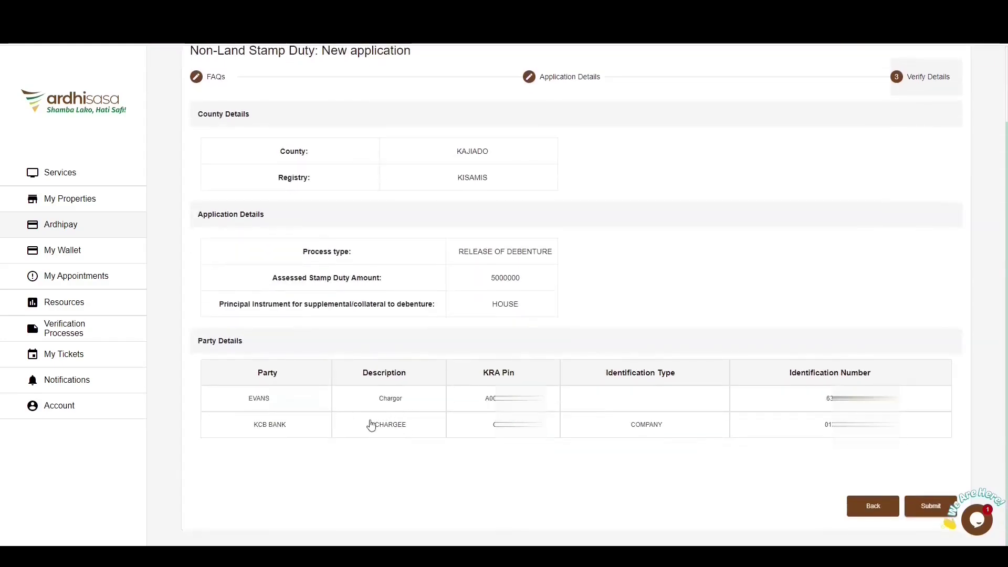
{"action": "left_click", "coordinate": [538, 83]}
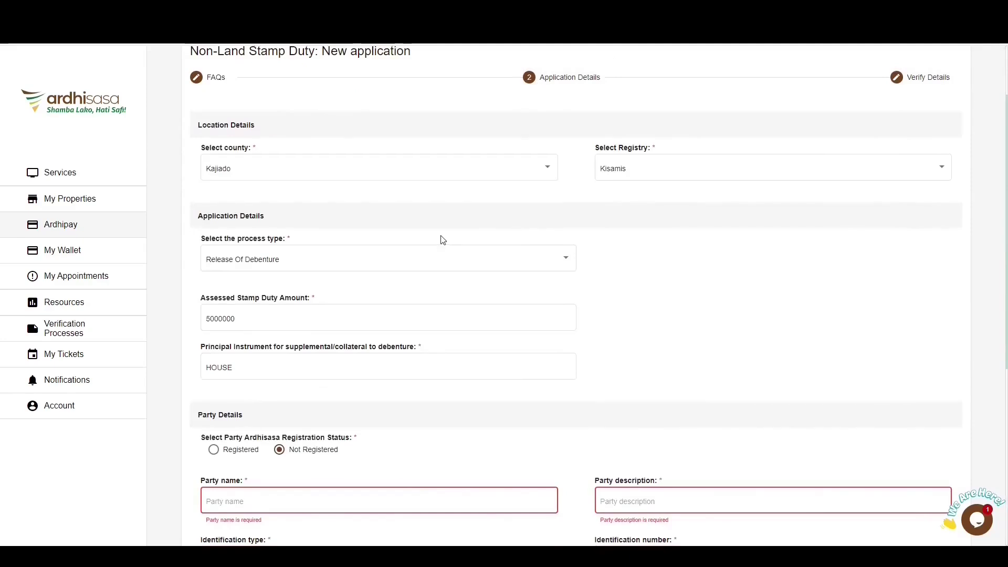
{"action": "scroll", "coordinate": [443, 240], "scroll_direction": "up", "scroll_amount": 1}
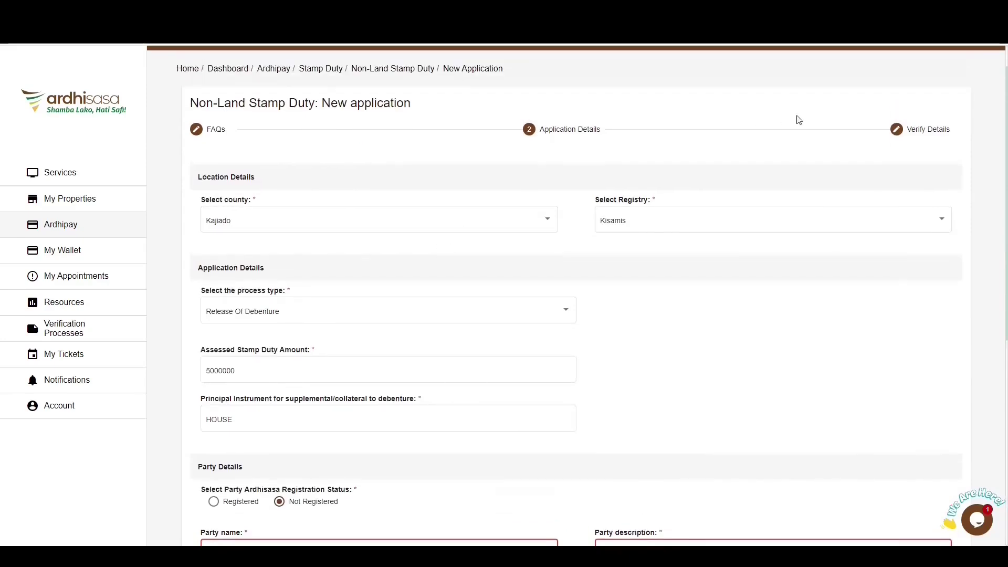
{"action": "left_click", "coordinate": [907, 135]}
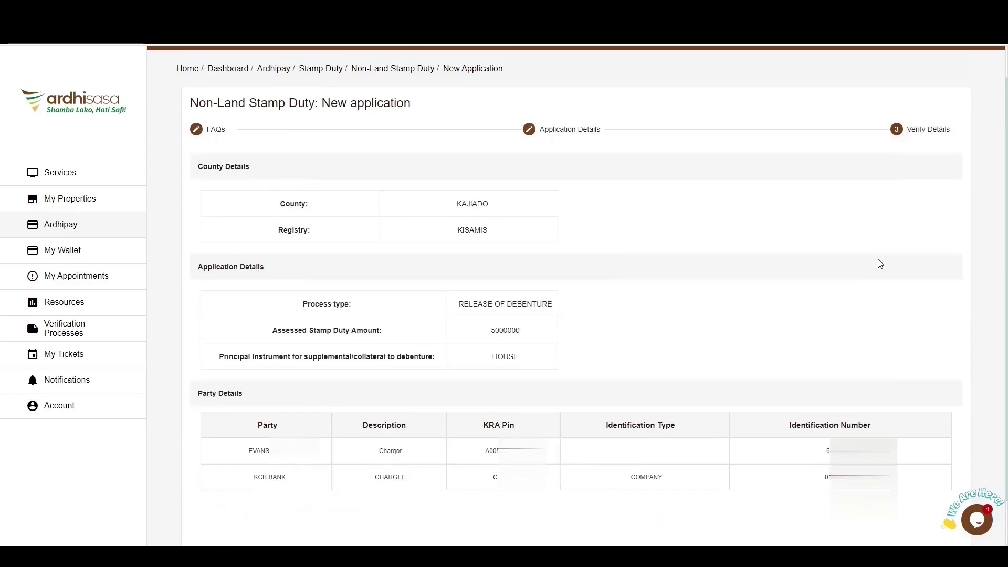
{"action": "scroll", "coordinate": [878, 263], "scroll_direction": "down", "scroll_amount": 1}
{"action": "left_click", "coordinate": [920, 505]}
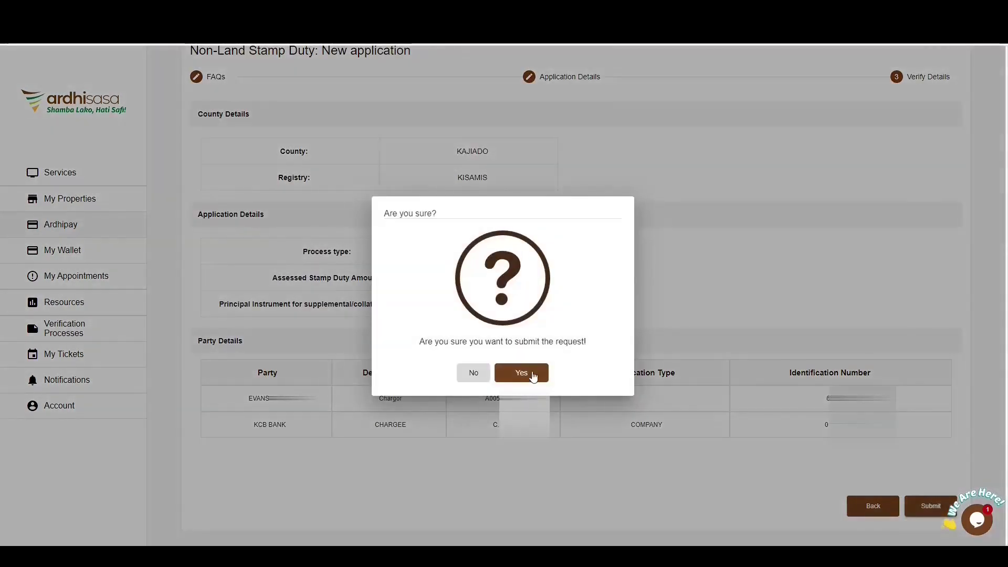
{"action": "left_click", "coordinate": [532, 374]}
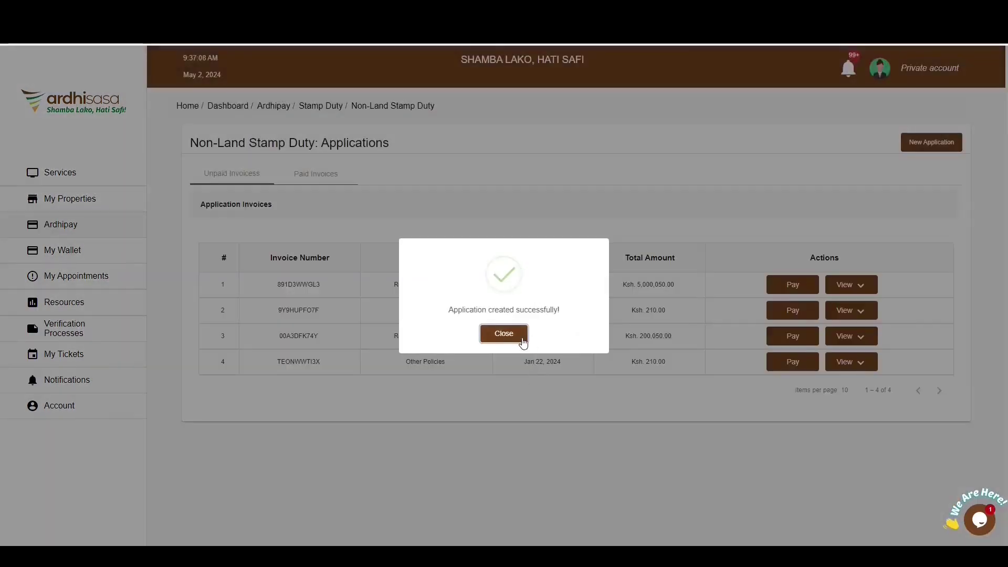
Step: Dismiss the success message and view the new application's unpaid Ksh. 5,000,050.00 invoice
{"action": "left_click", "coordinate": [504, 336]}
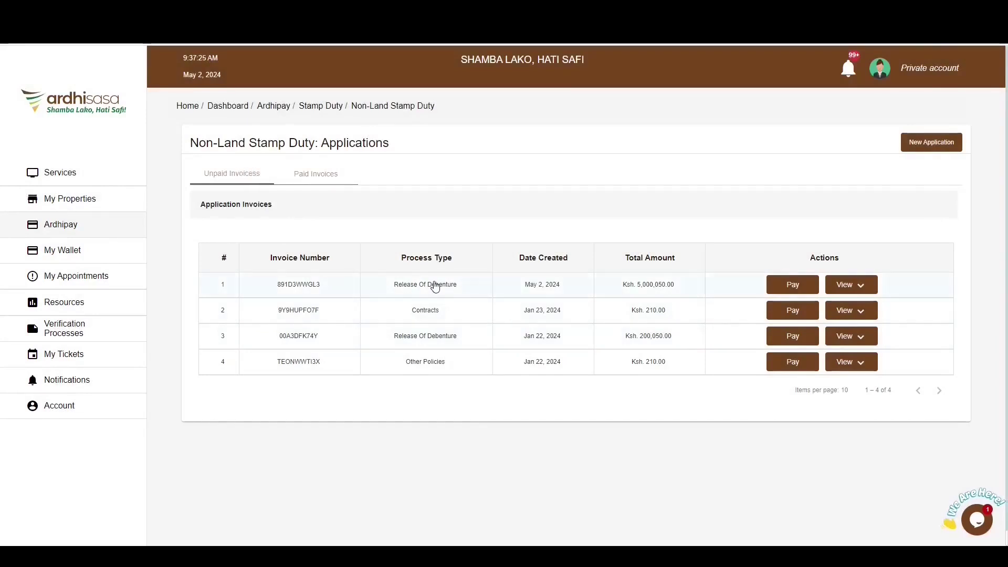
{"action": "left_click", "coordinate": [860, 285]}
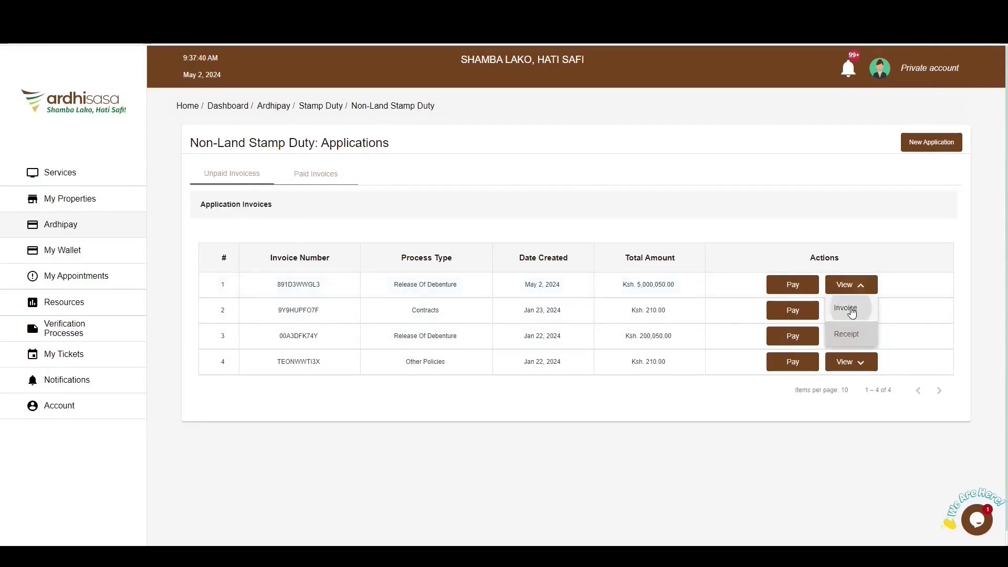
{"action": "left_click", "coordinate": [843, 310]}
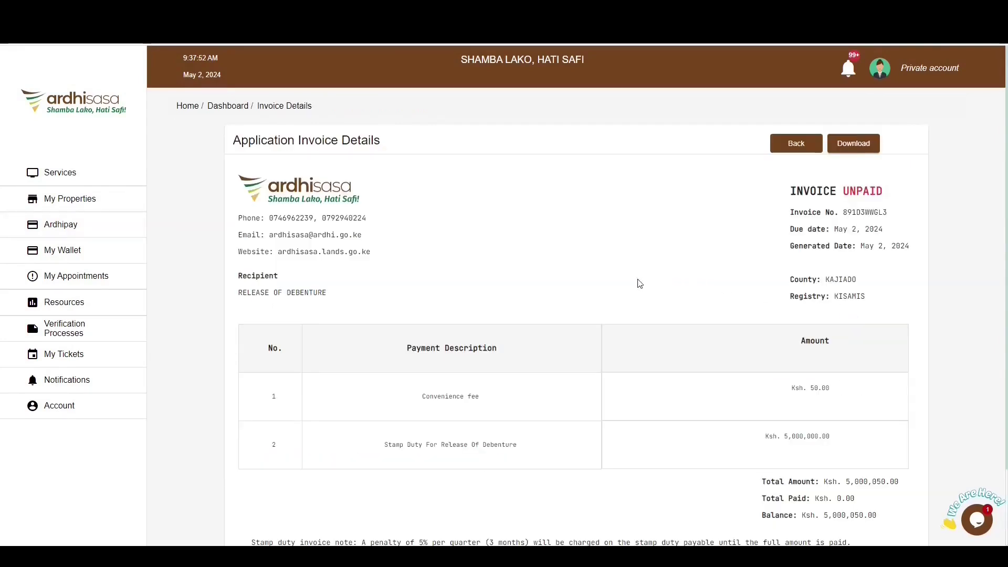
{"action": "scroll", "coordinate": [492, 279], "scroll_direction": "down", "scroll_amount": 1}
{"action": "scroll", "coordinate": [493, 279], "scroll_direction": "down", "scroll_amount": 1}
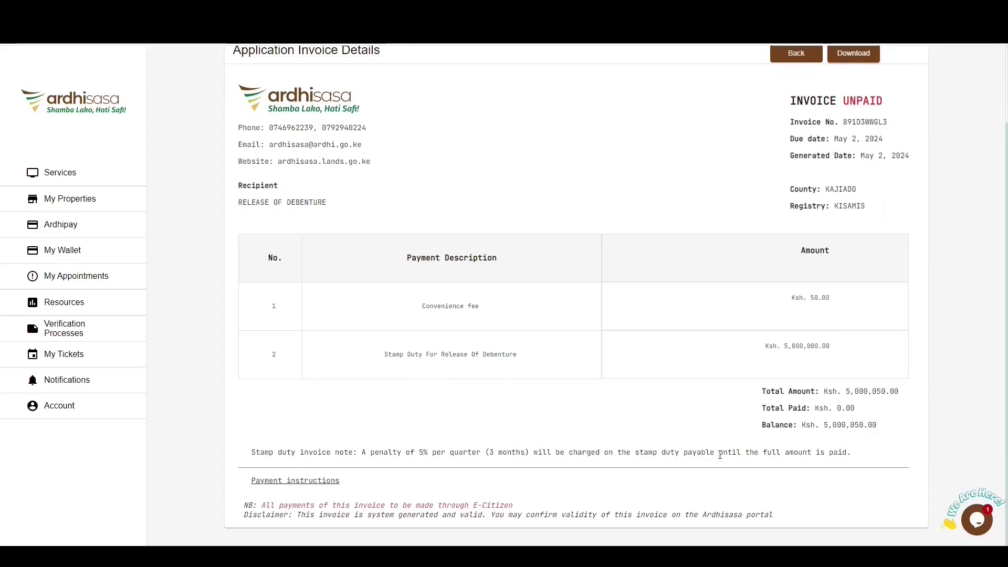
{"action": "scroll", "coordinate": [720, 455], "scroll_direction": "up", "scroll_amount": 2}
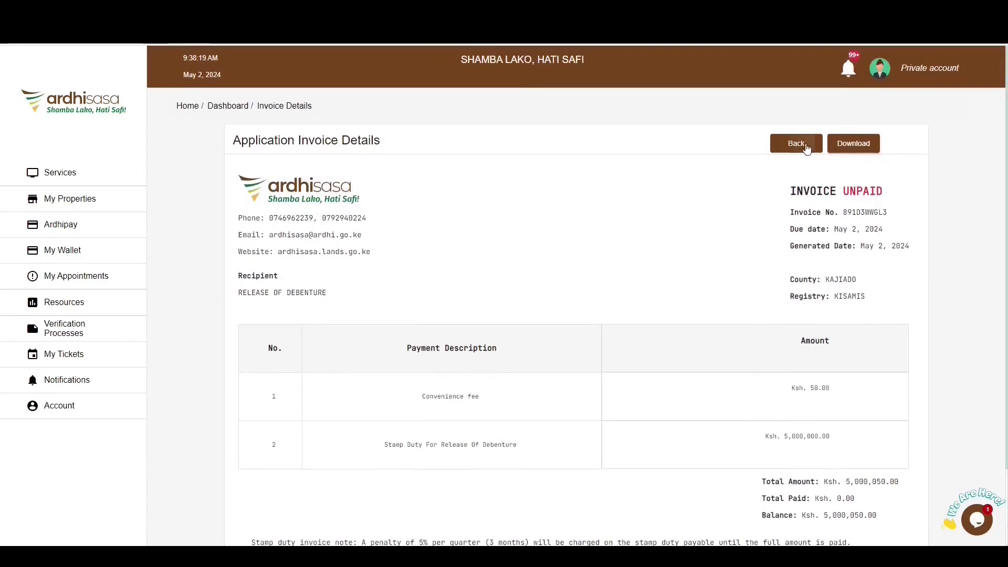
Step: Return to the applications list and start payment of the KES 5,000,050.00 Release of Debenture invoice
{"action": "left_click", "coordinate": [806, 145]}
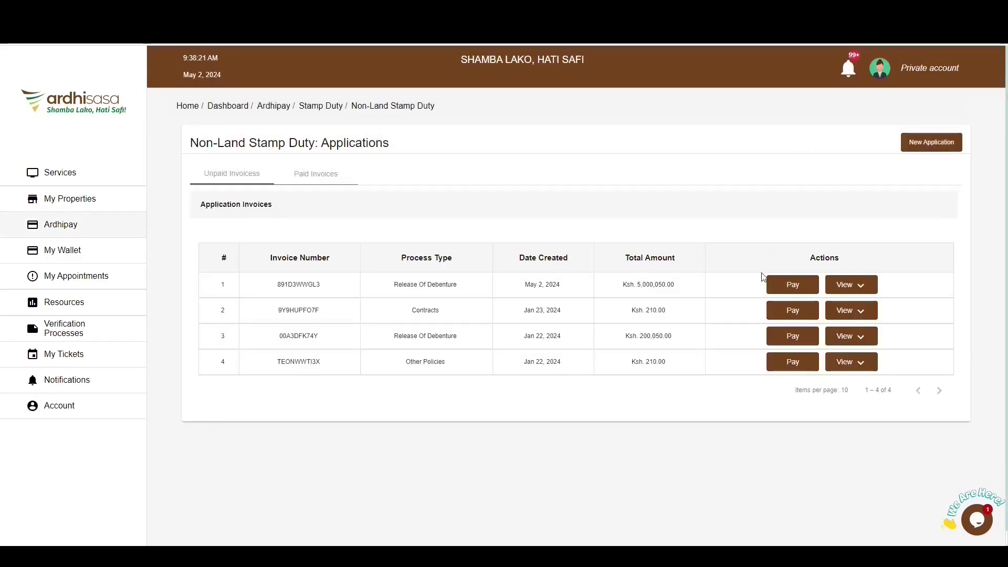
{"action": "left_click", "coordinate": [792, 286]}
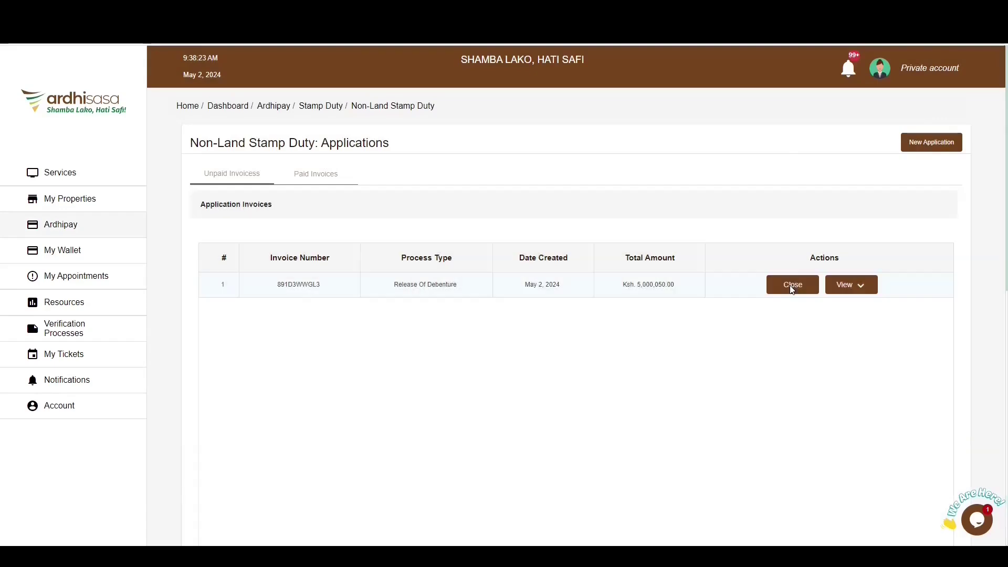
{"action": "scroll", "coordinate": [761, 298], "scroll_direction": "down", "scroll_amount": 4}
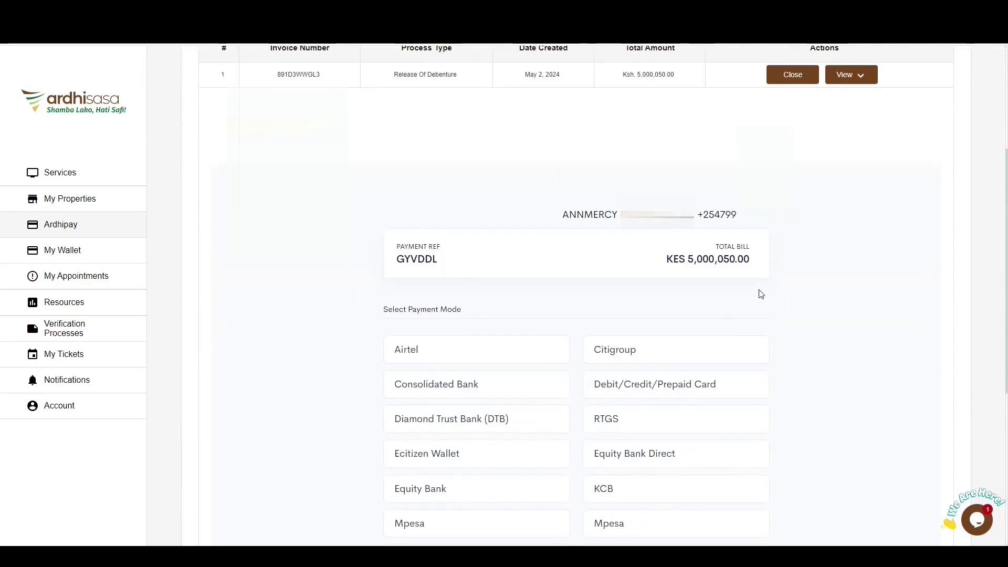
{"action": "scroll", "coordinate": [762, 294], "scroll_direction": "down", "scroll_amount": 1}
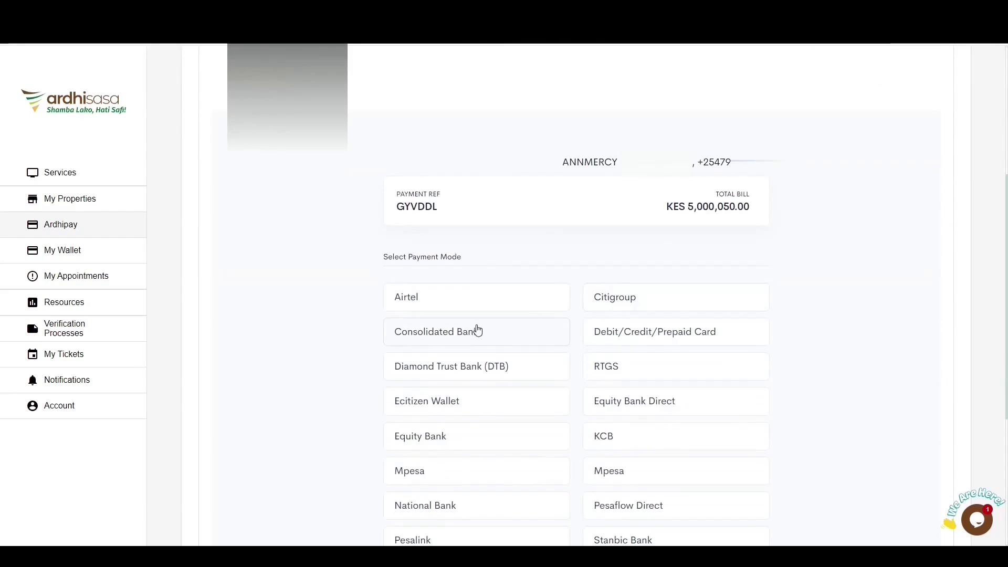
Step: Pay by RTGS, then view the paid invoice's receipt showing Ksh. 5,000,050.00 paid, zero balance
{"action": "left_click", "coordinate": [623, 367]}
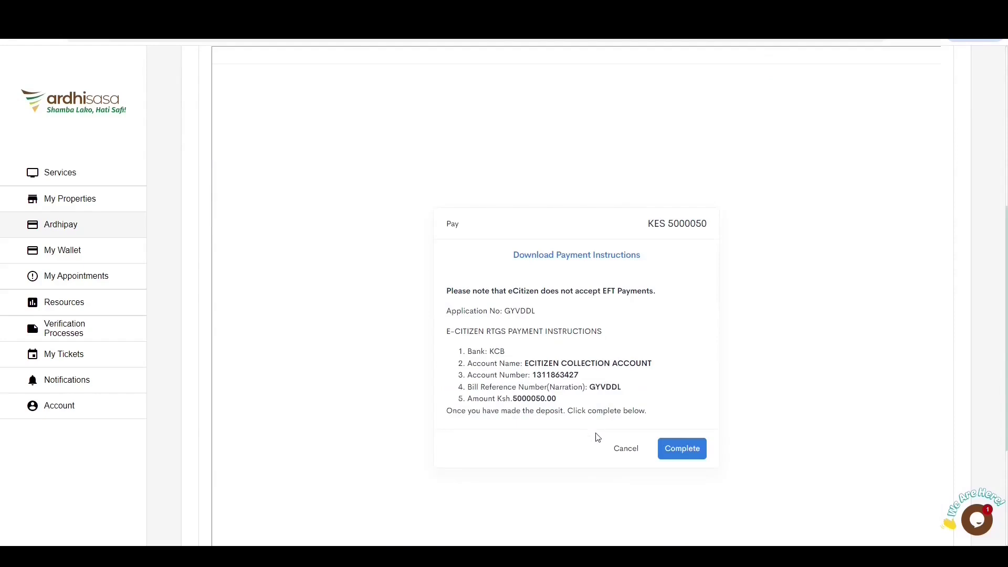
{"action": "left_click", "coordinate": [678, 455]}
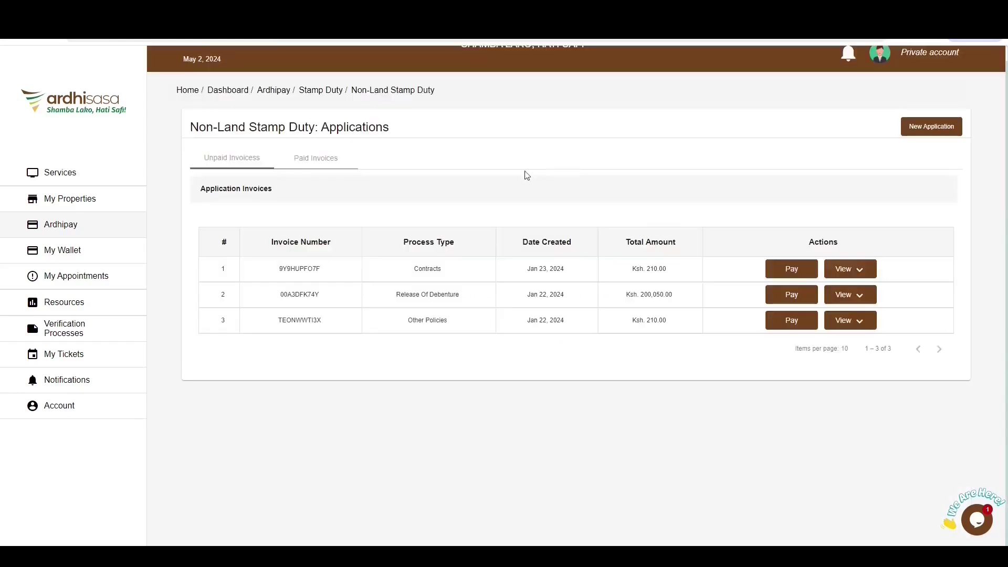
{"action": "left_click", "coordinate": [321, 159]}
{"action": "left_click", "coordinate": [857, 269]}
{"action": "left_click", "coordinate": [859, 319]}
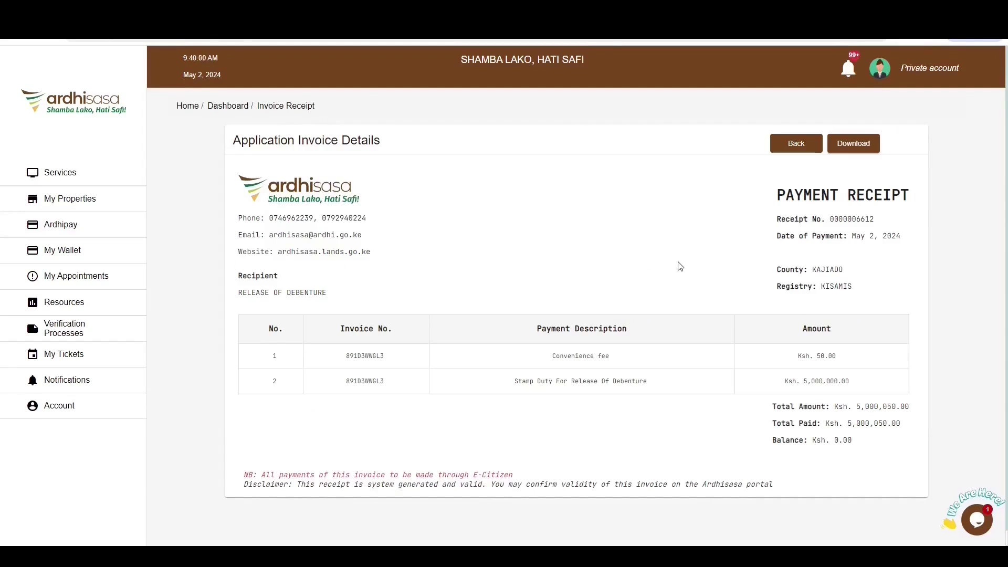
{"action": "scroll", "coordinate": [680, 266], "scroll_direction": "down", "scroll_amount": 1}
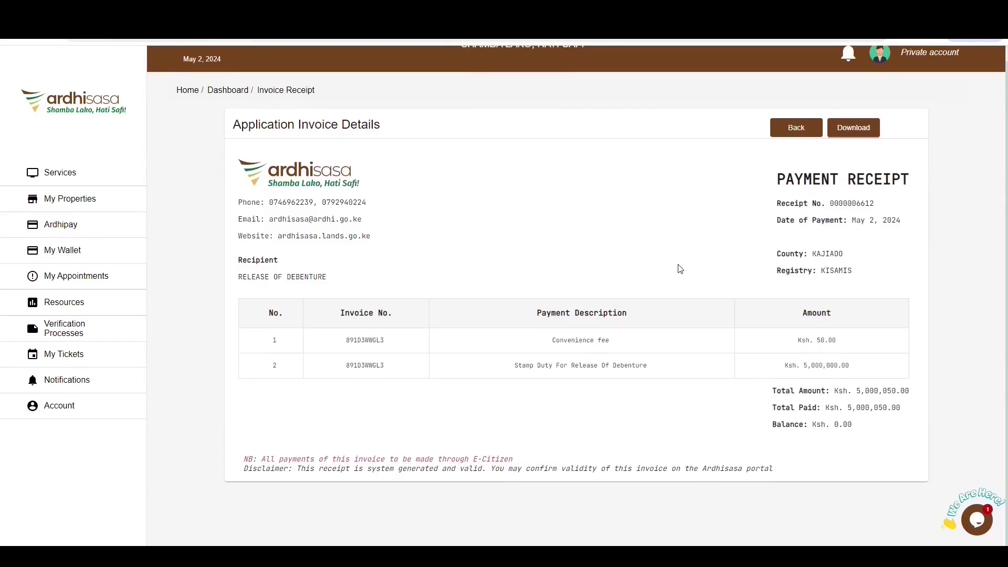